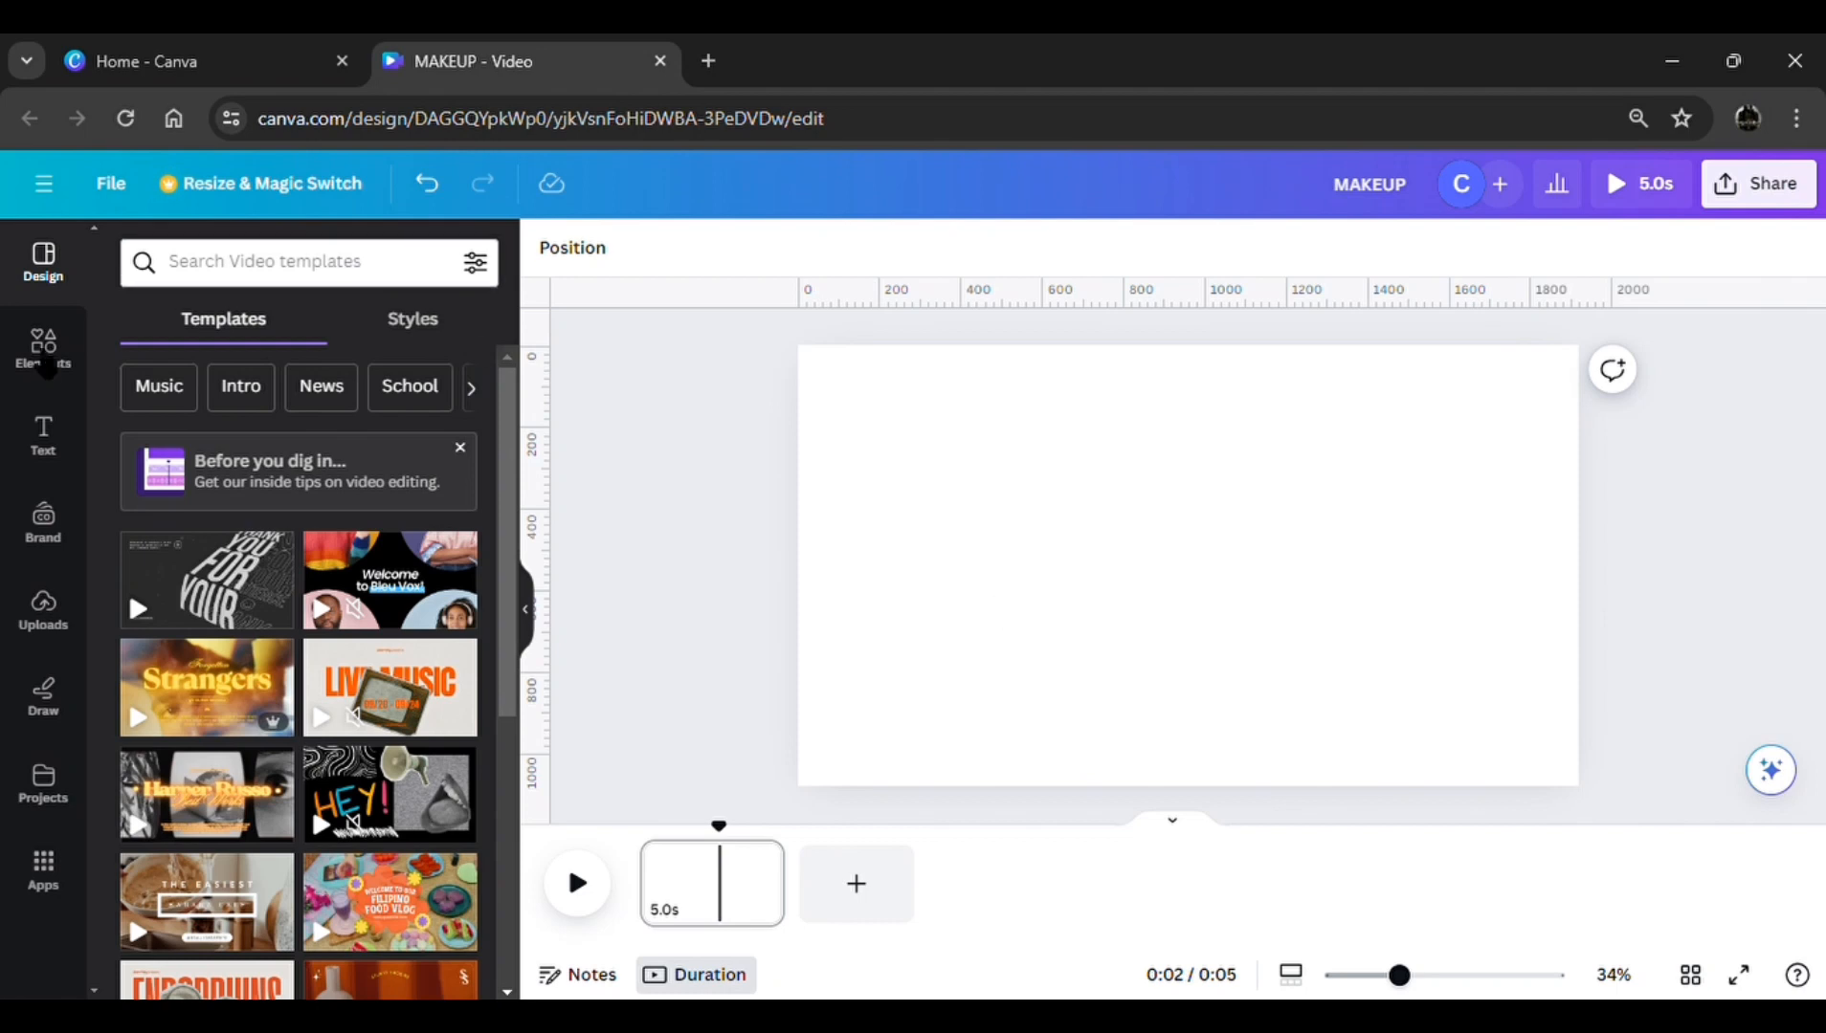
# Add the recently used makeup photo to the page and enlarge it to fill the whole canvas
pyautogui.click(44, 379)
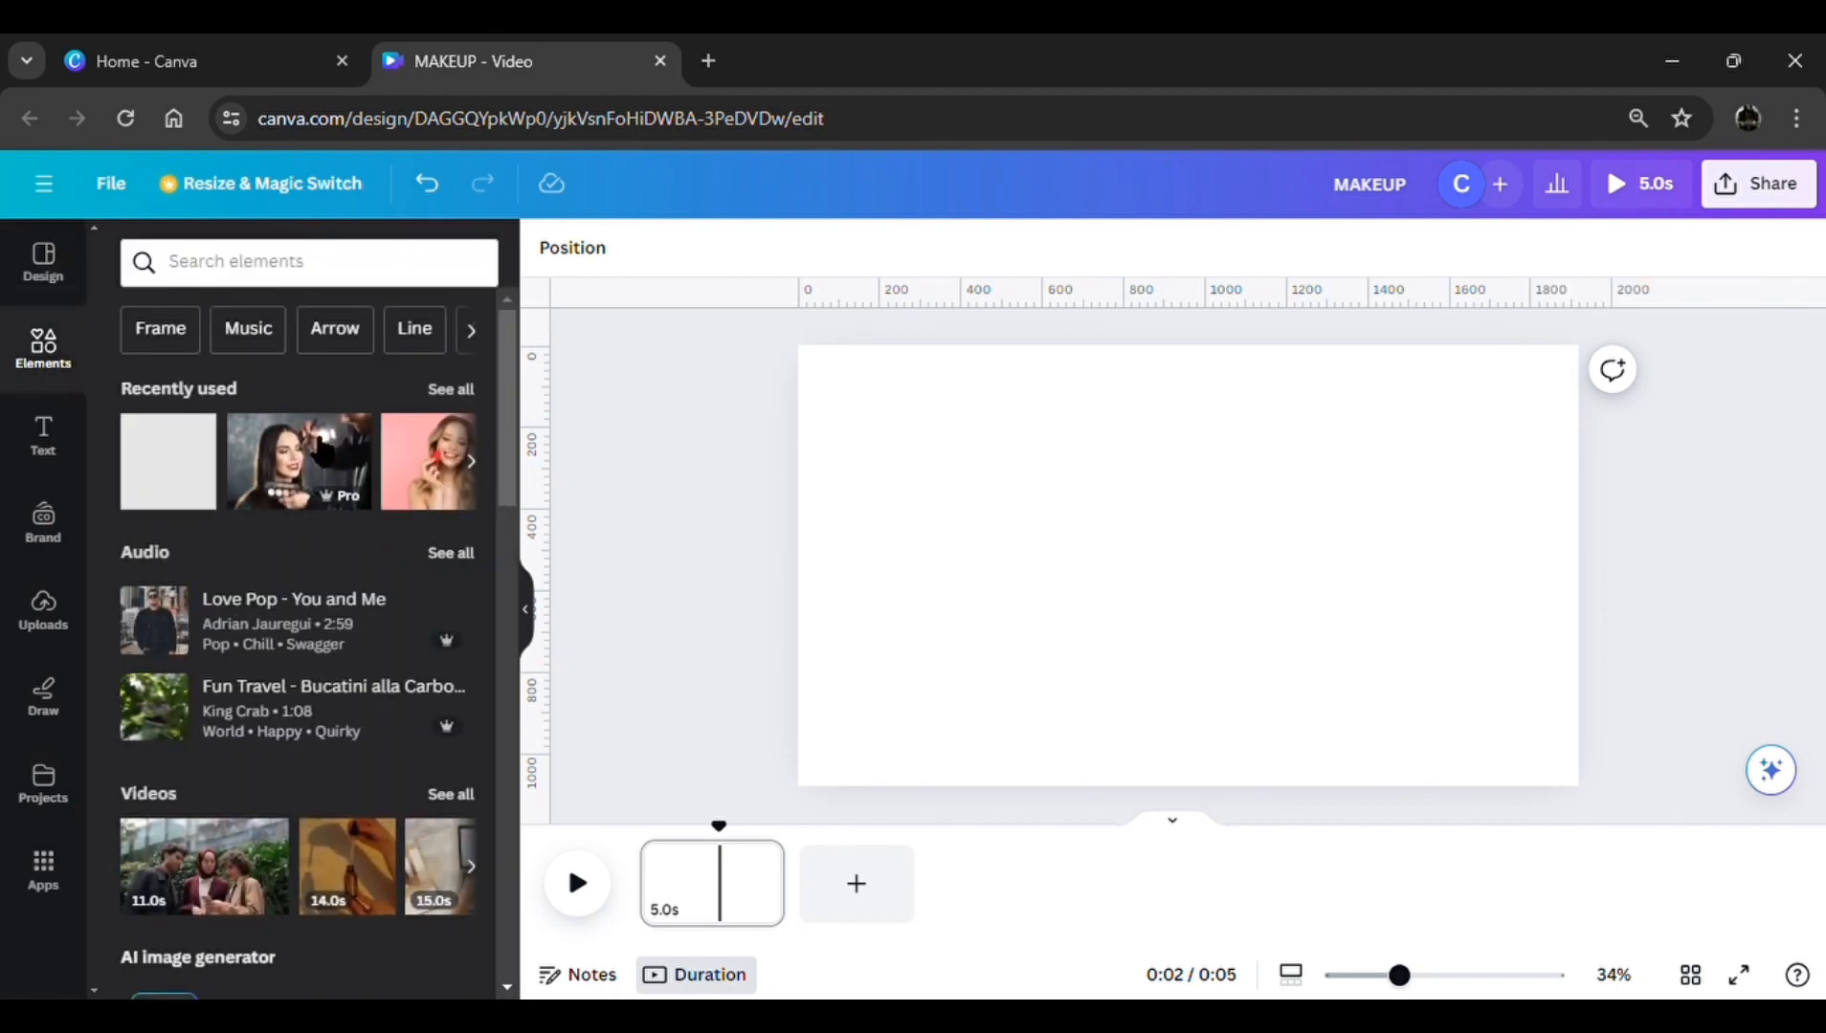
pyautogui.click(326, 483)
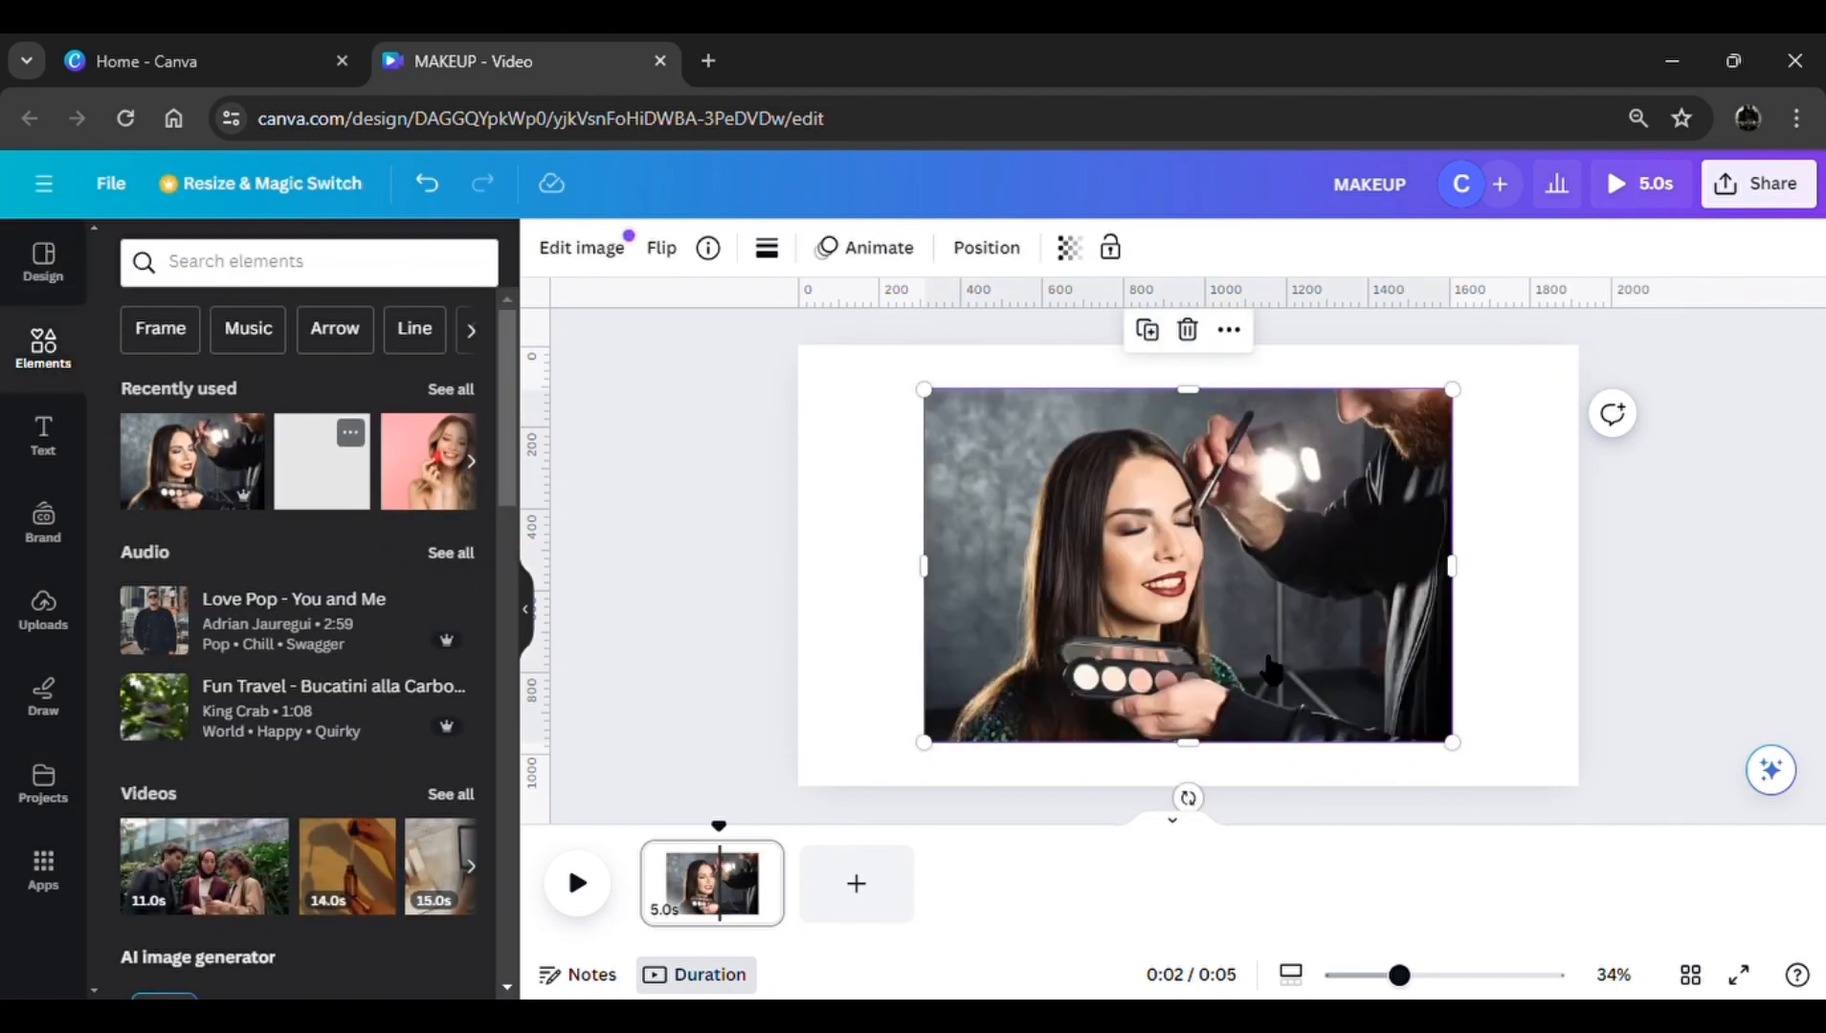
pyautogui.moveTo(1271, 672); pyautogui.dragTo(1194, 643)
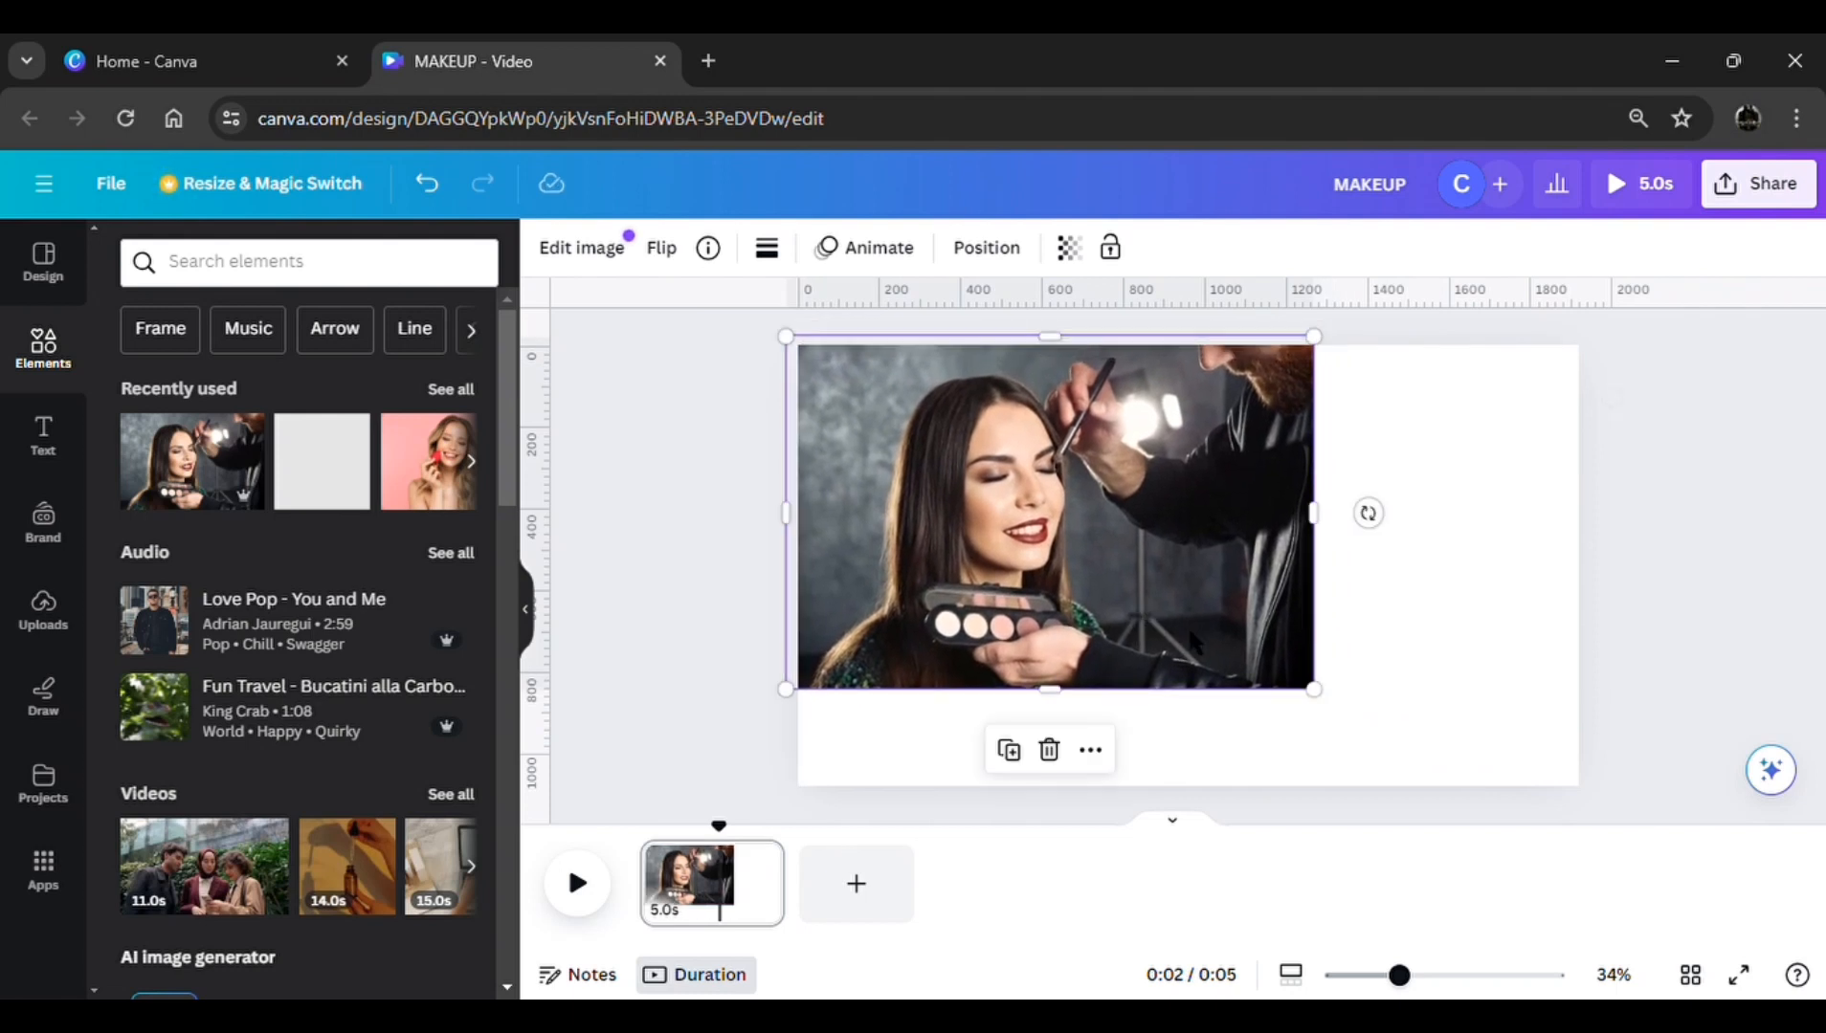
pyautogui.moveTo(1338, 714); pyautogui.dragTo(1607, 832)
pyautogui.moveTo(1498, 731); pyautogui.dragTo(1510, 689)
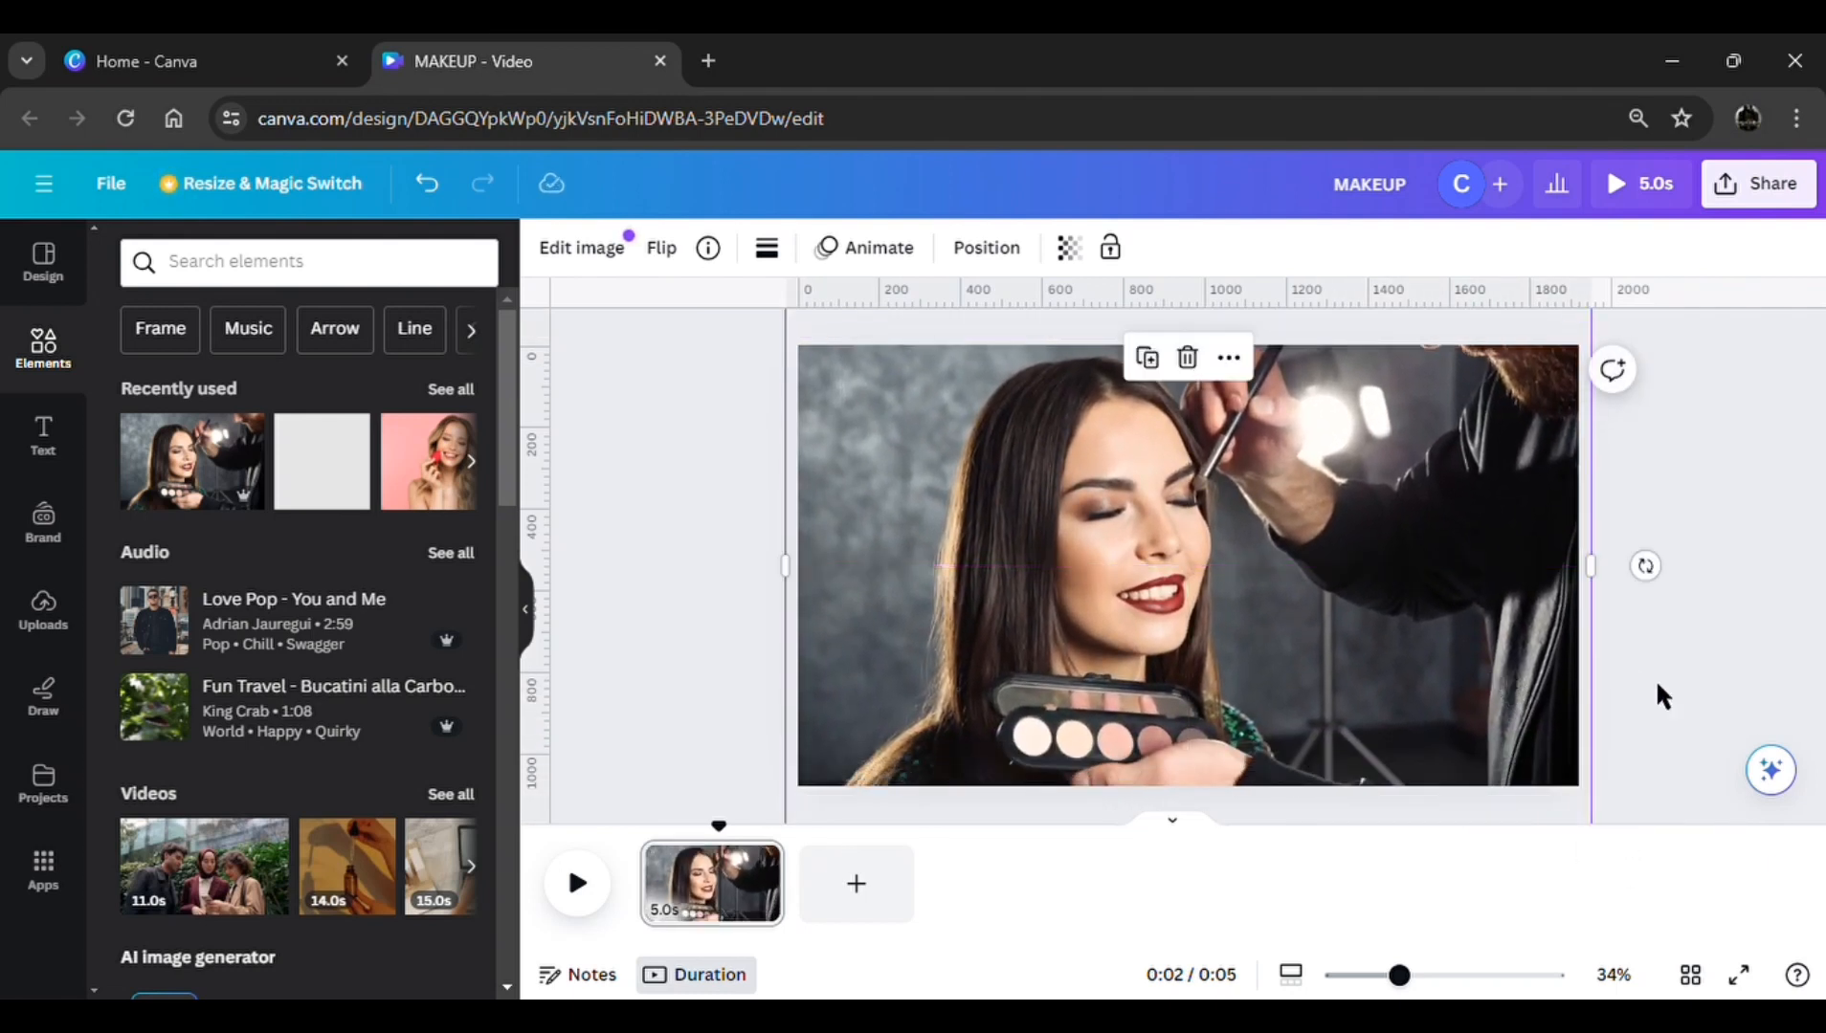
pyautogui.click(1656, 679)
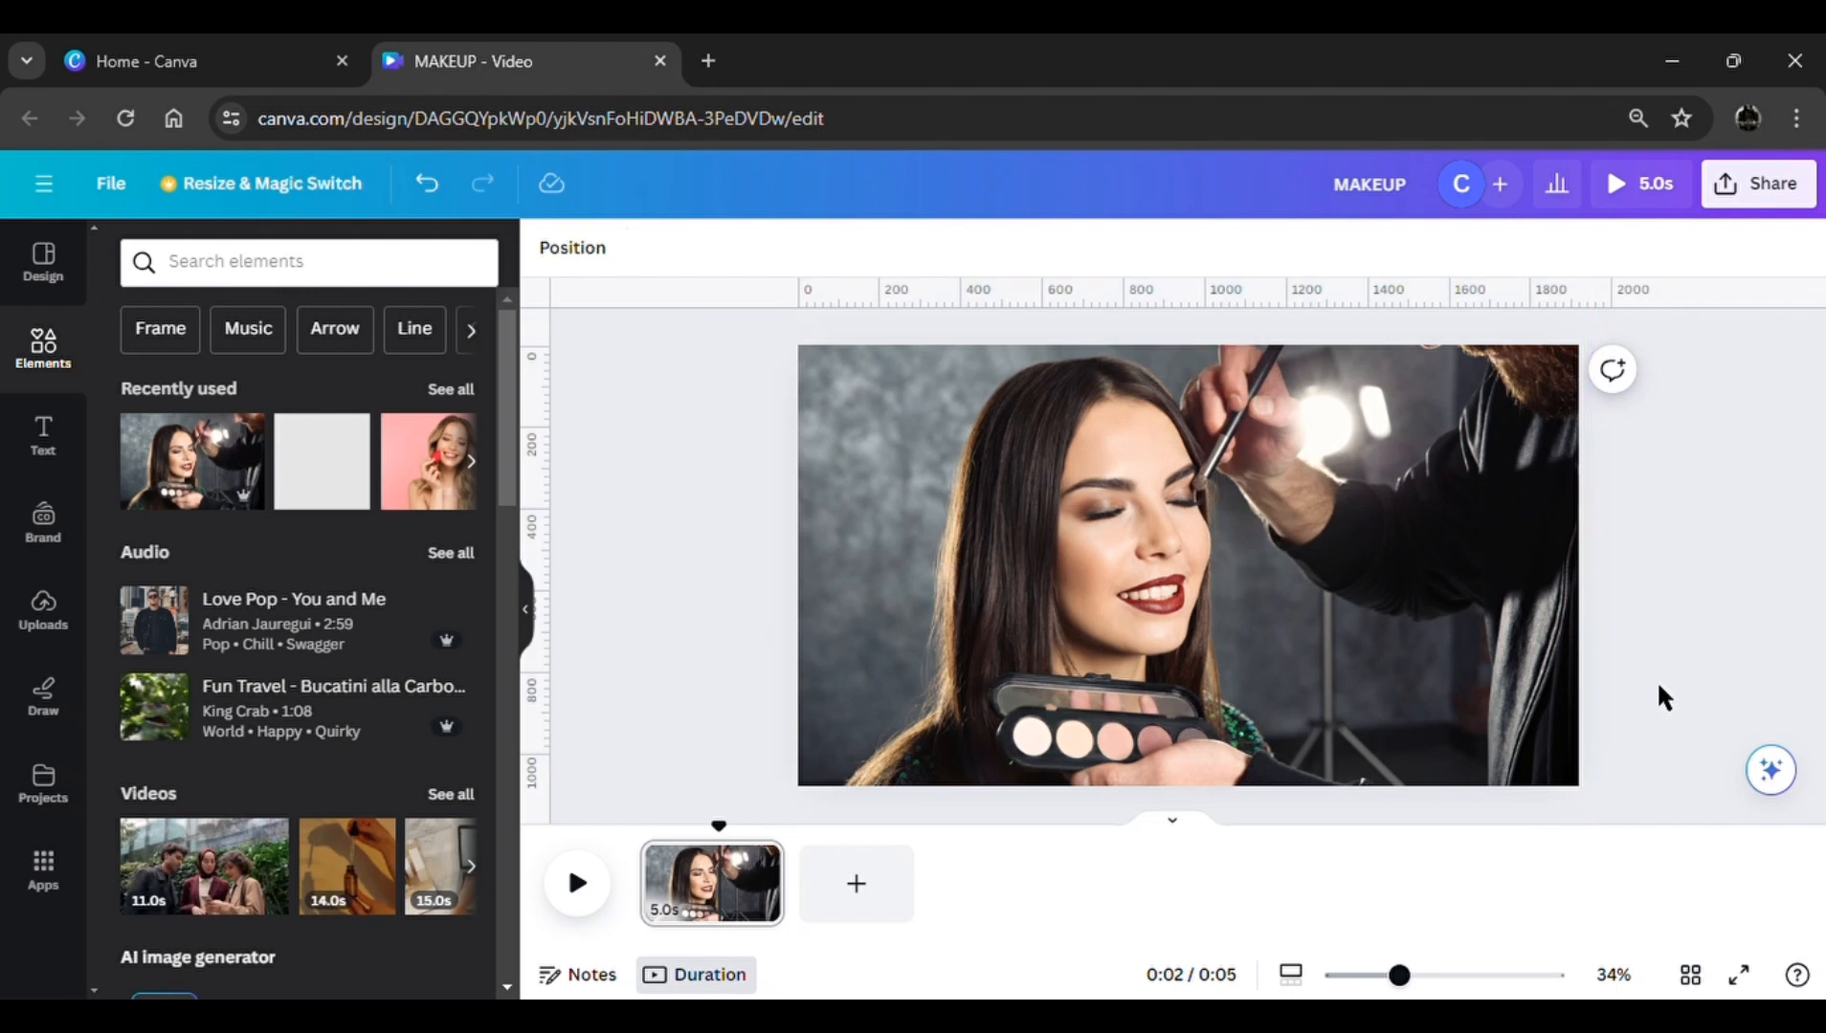
# Add a square shape, enlarge it to cover the entire page, and set its transparency to 51
pyautogui.click(341, 493)
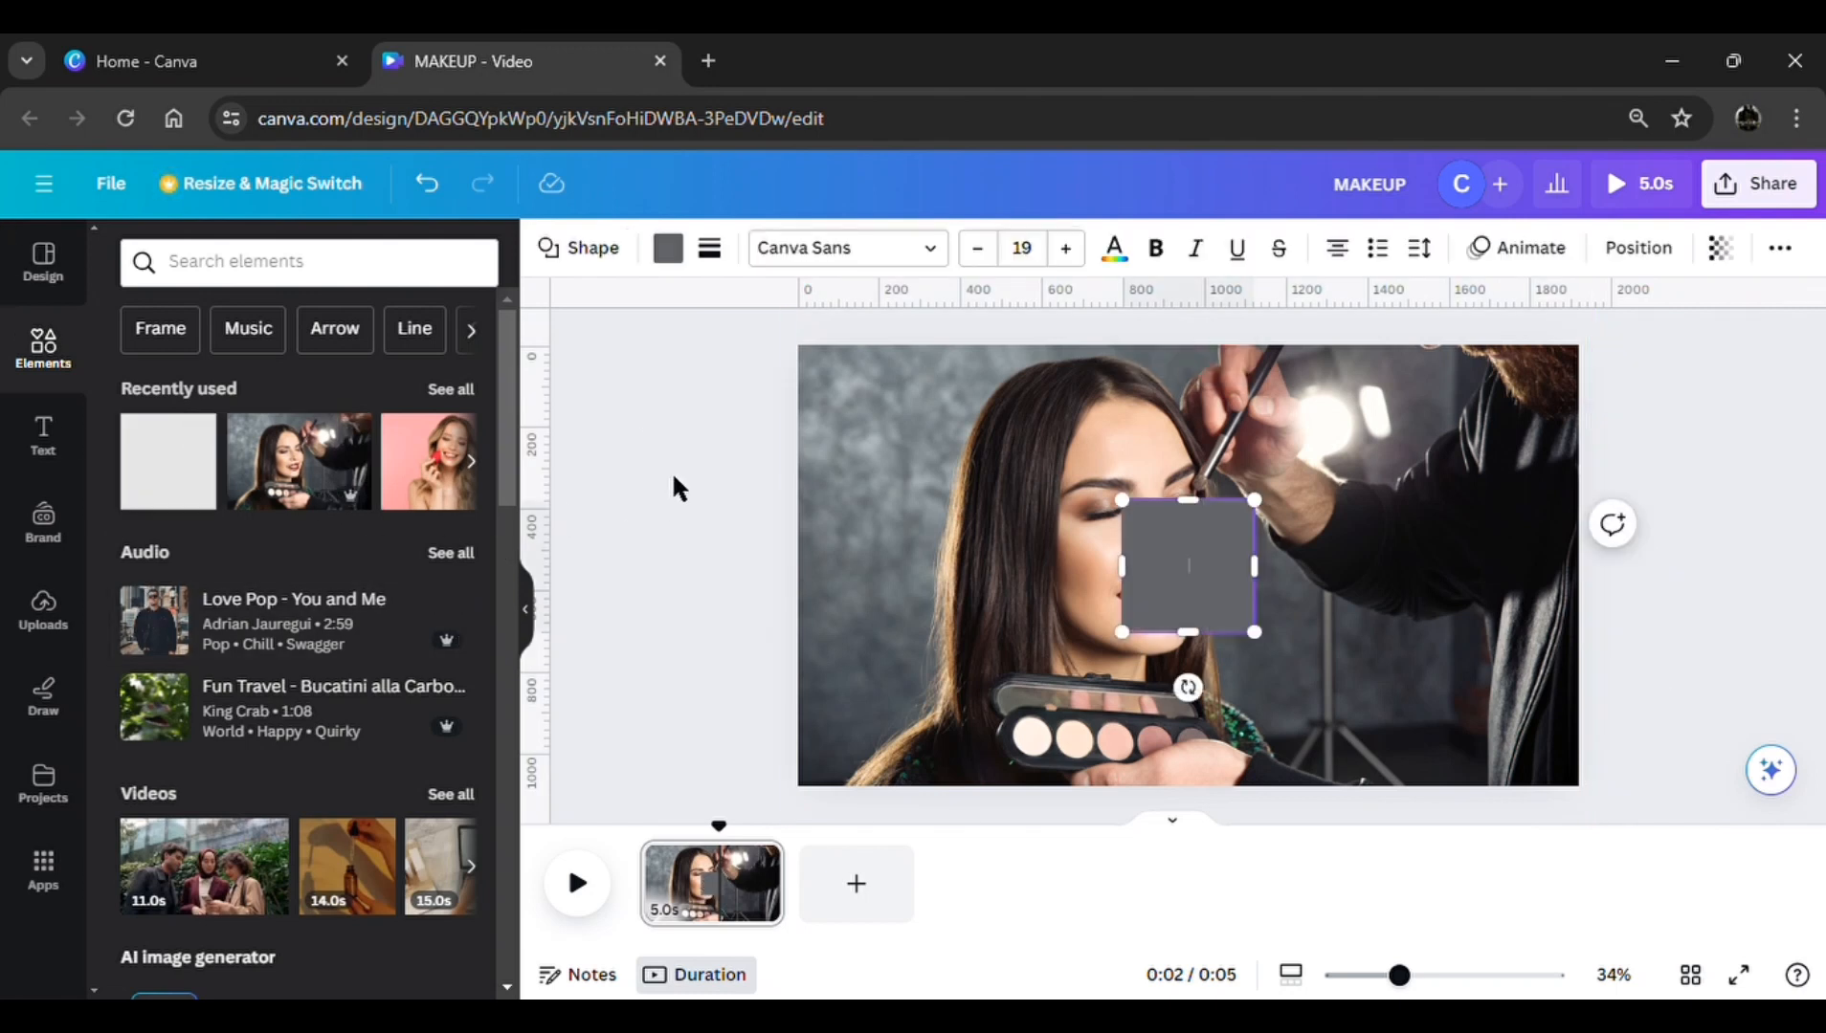
pyautogui.moveTo(1184, 605); pyautogui.dragTo(868, 447)
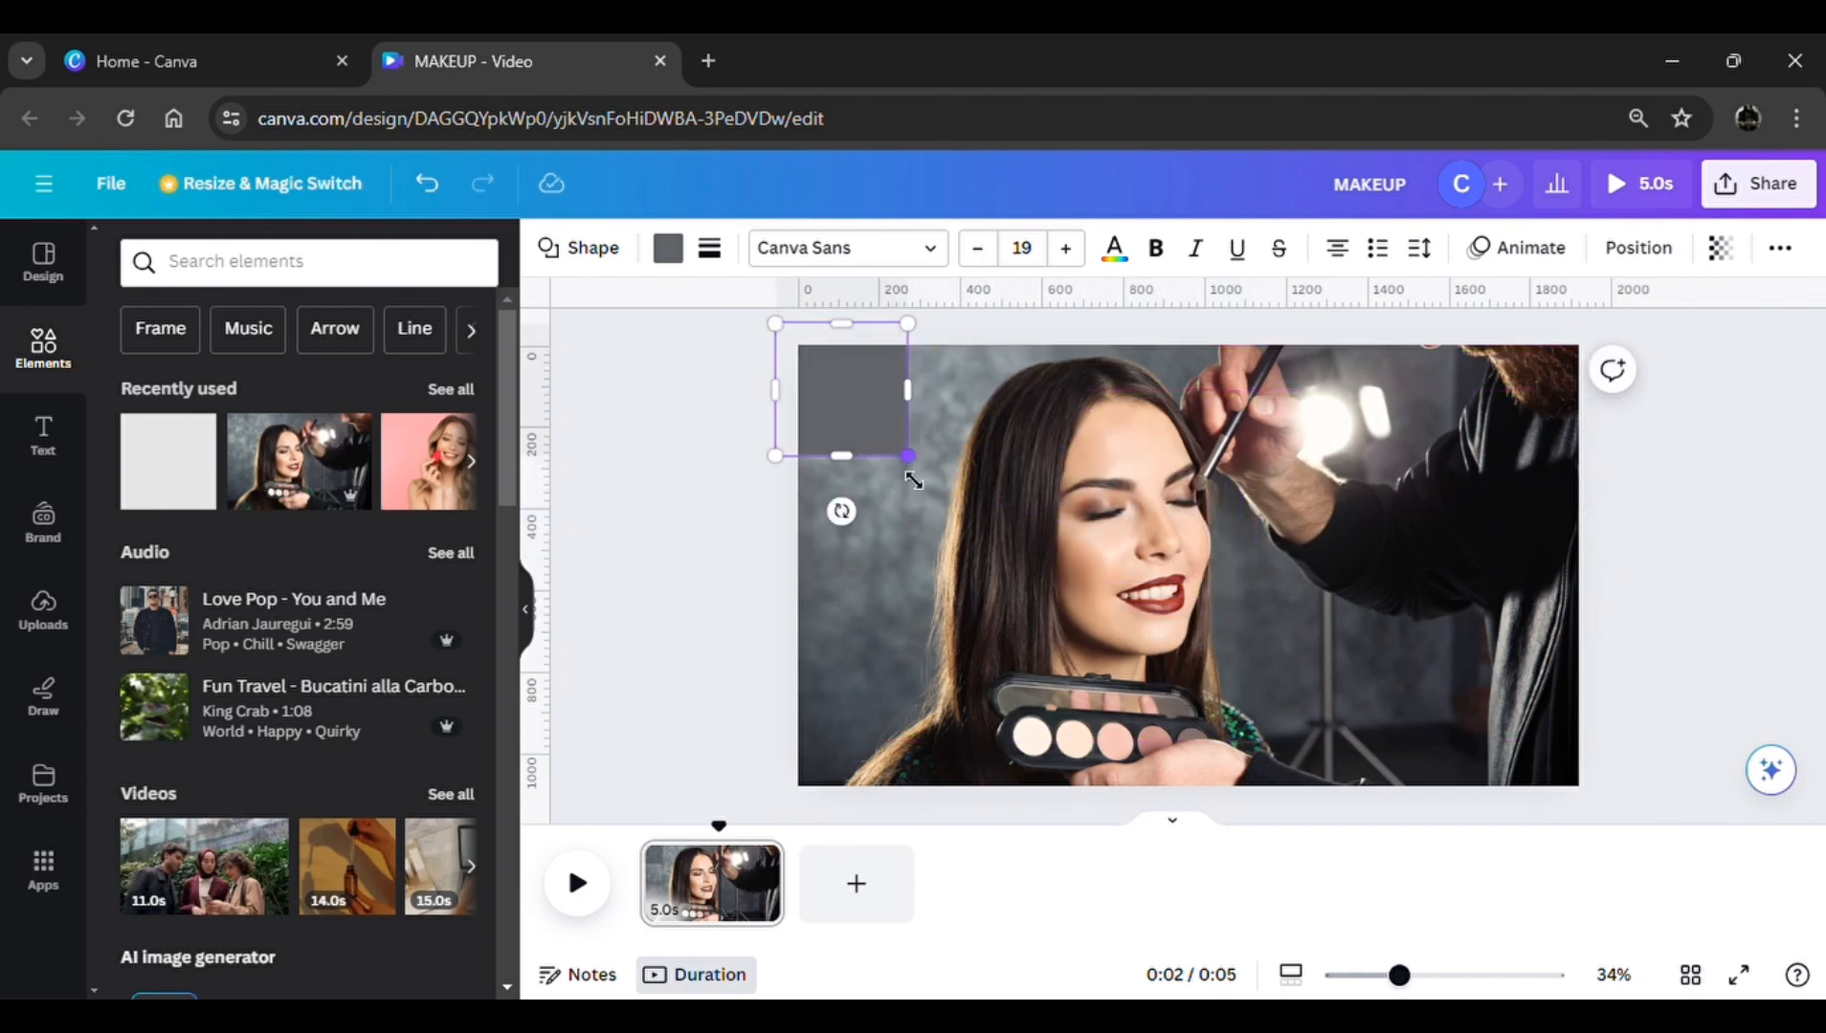
pyautogui.moveTo(1006, 531); pyautogui.dragTo(1634, 815)
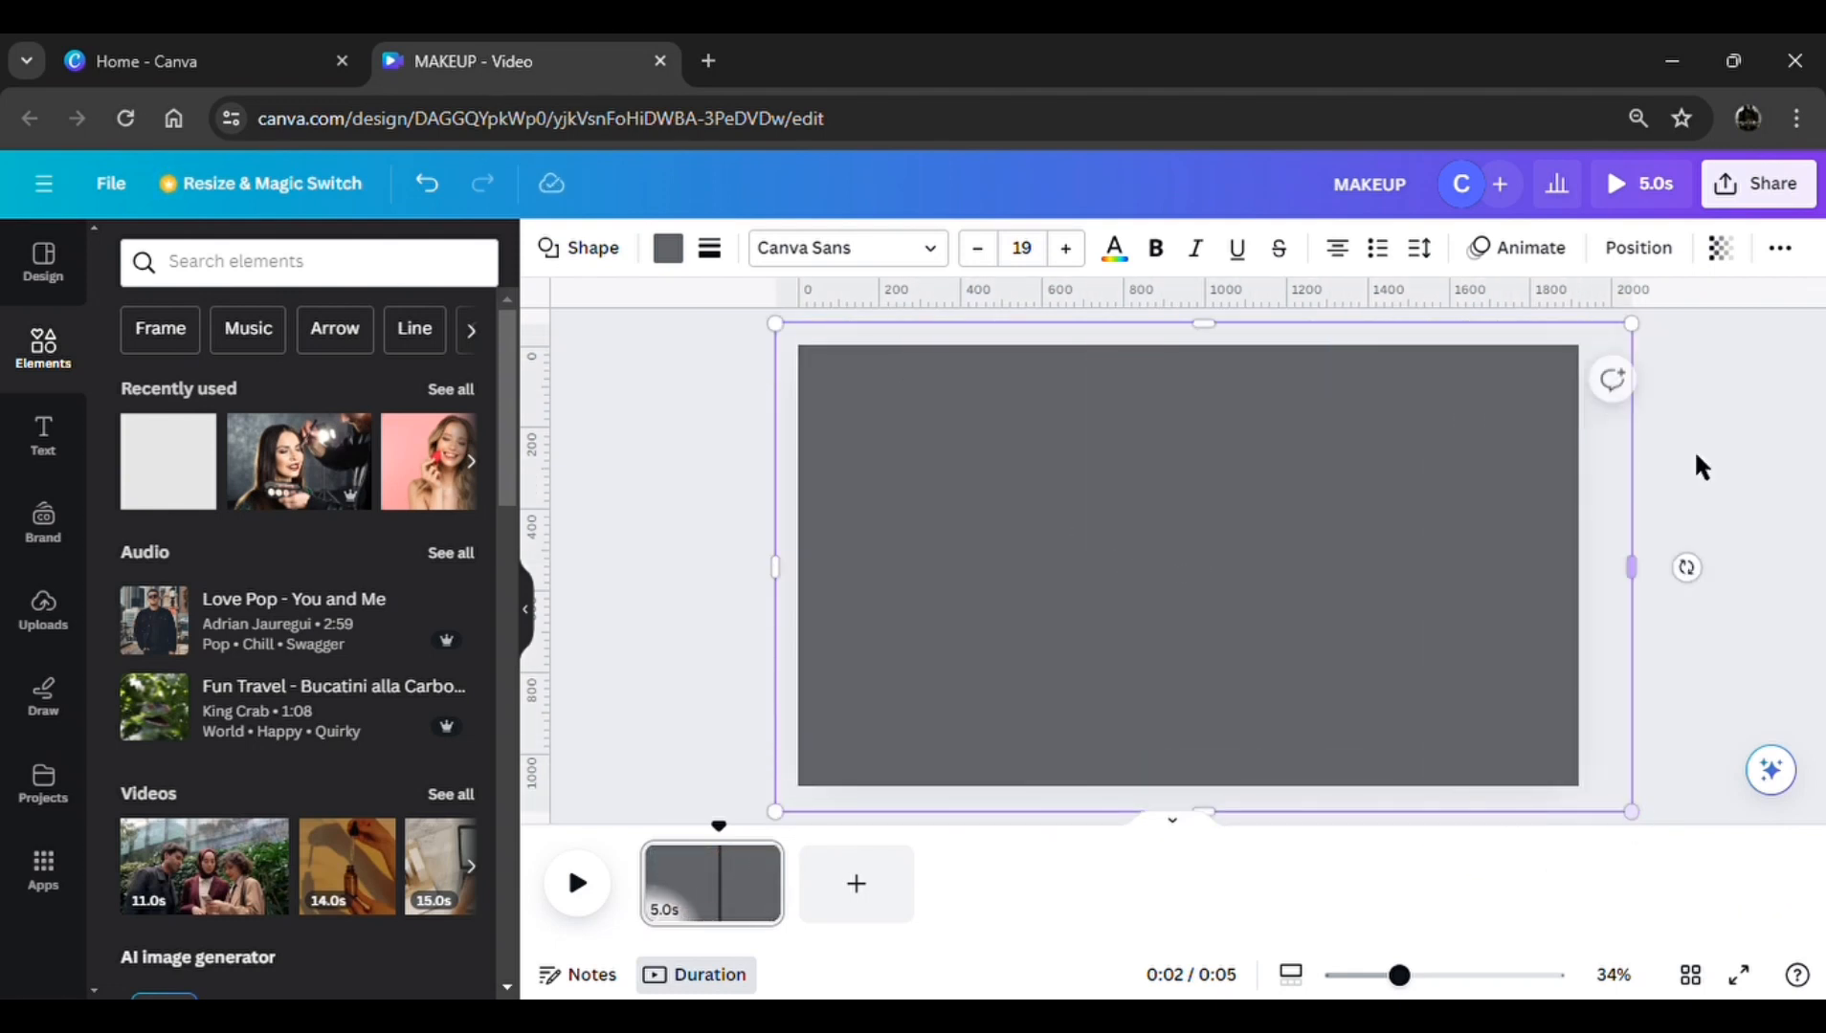
pyautogui.click(1720, 249)
pyautogui.moveTo(1651, 354); pyautogui.dragTo(1593, 355)
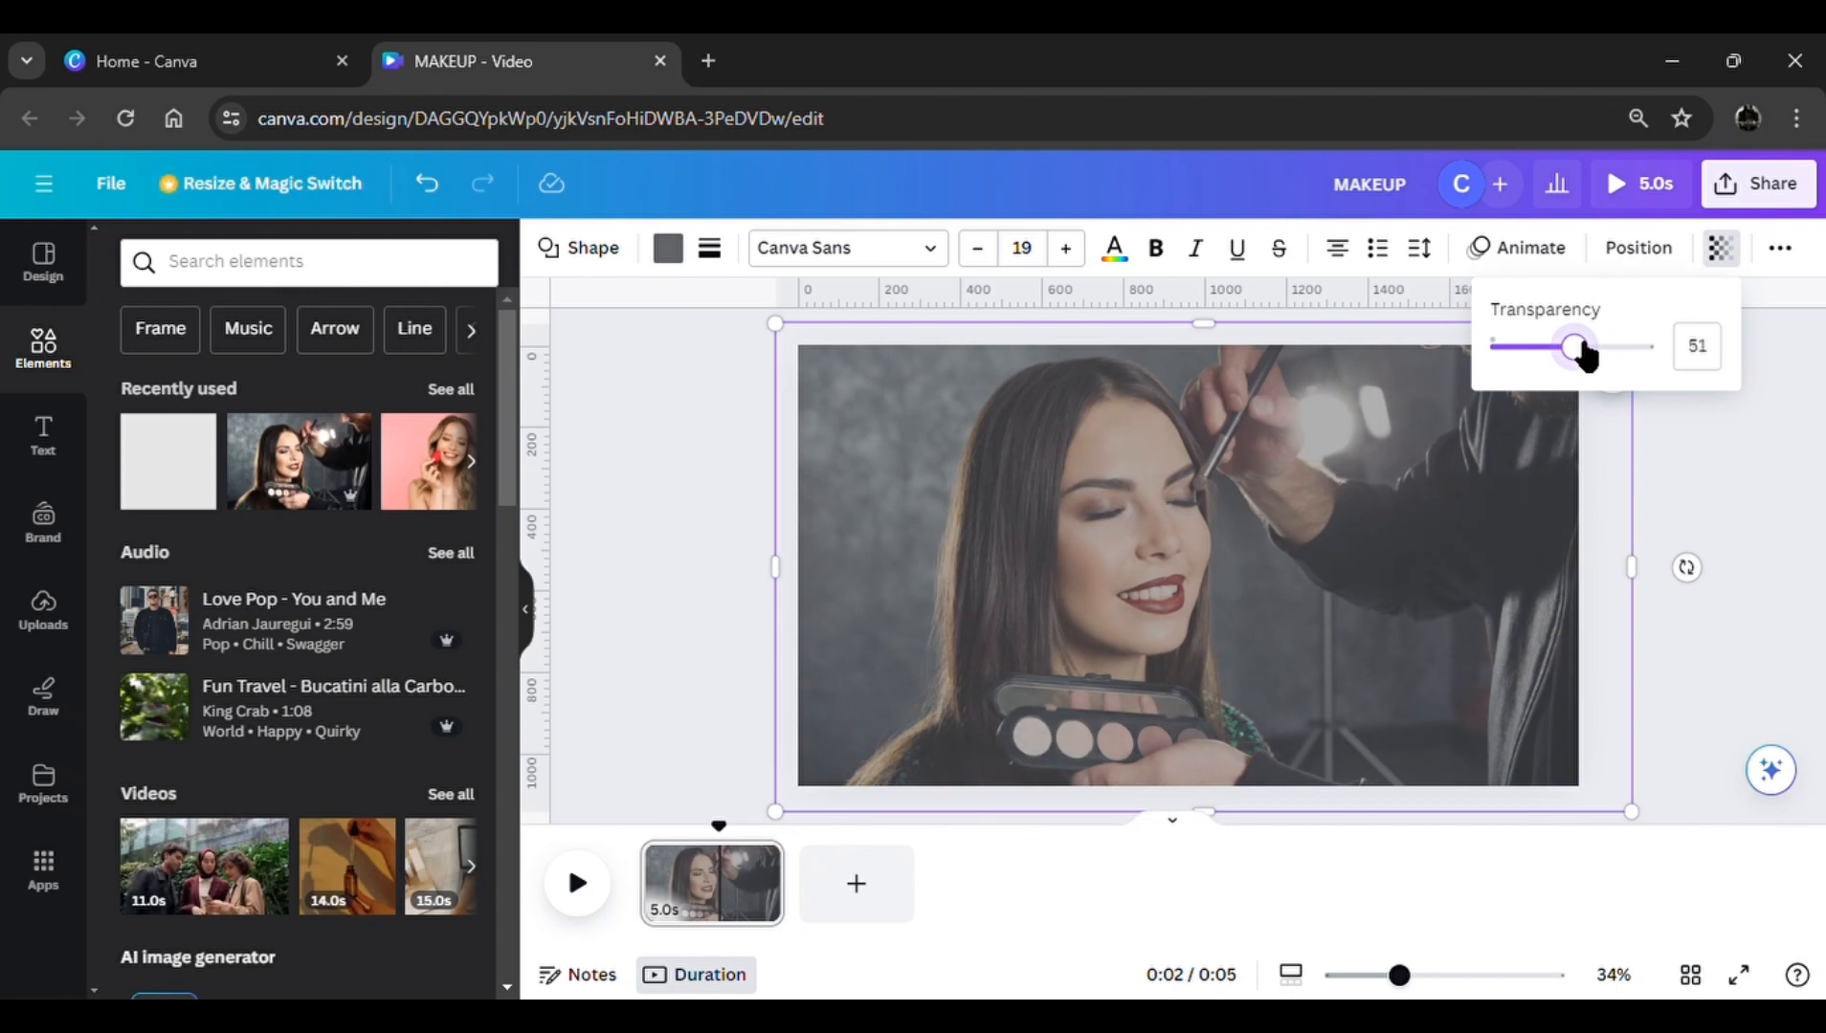
# Recolour the overlay square to purple #75077B and shift it so it covers roughly the left half of the photo
pyautogui.click(668, 248)
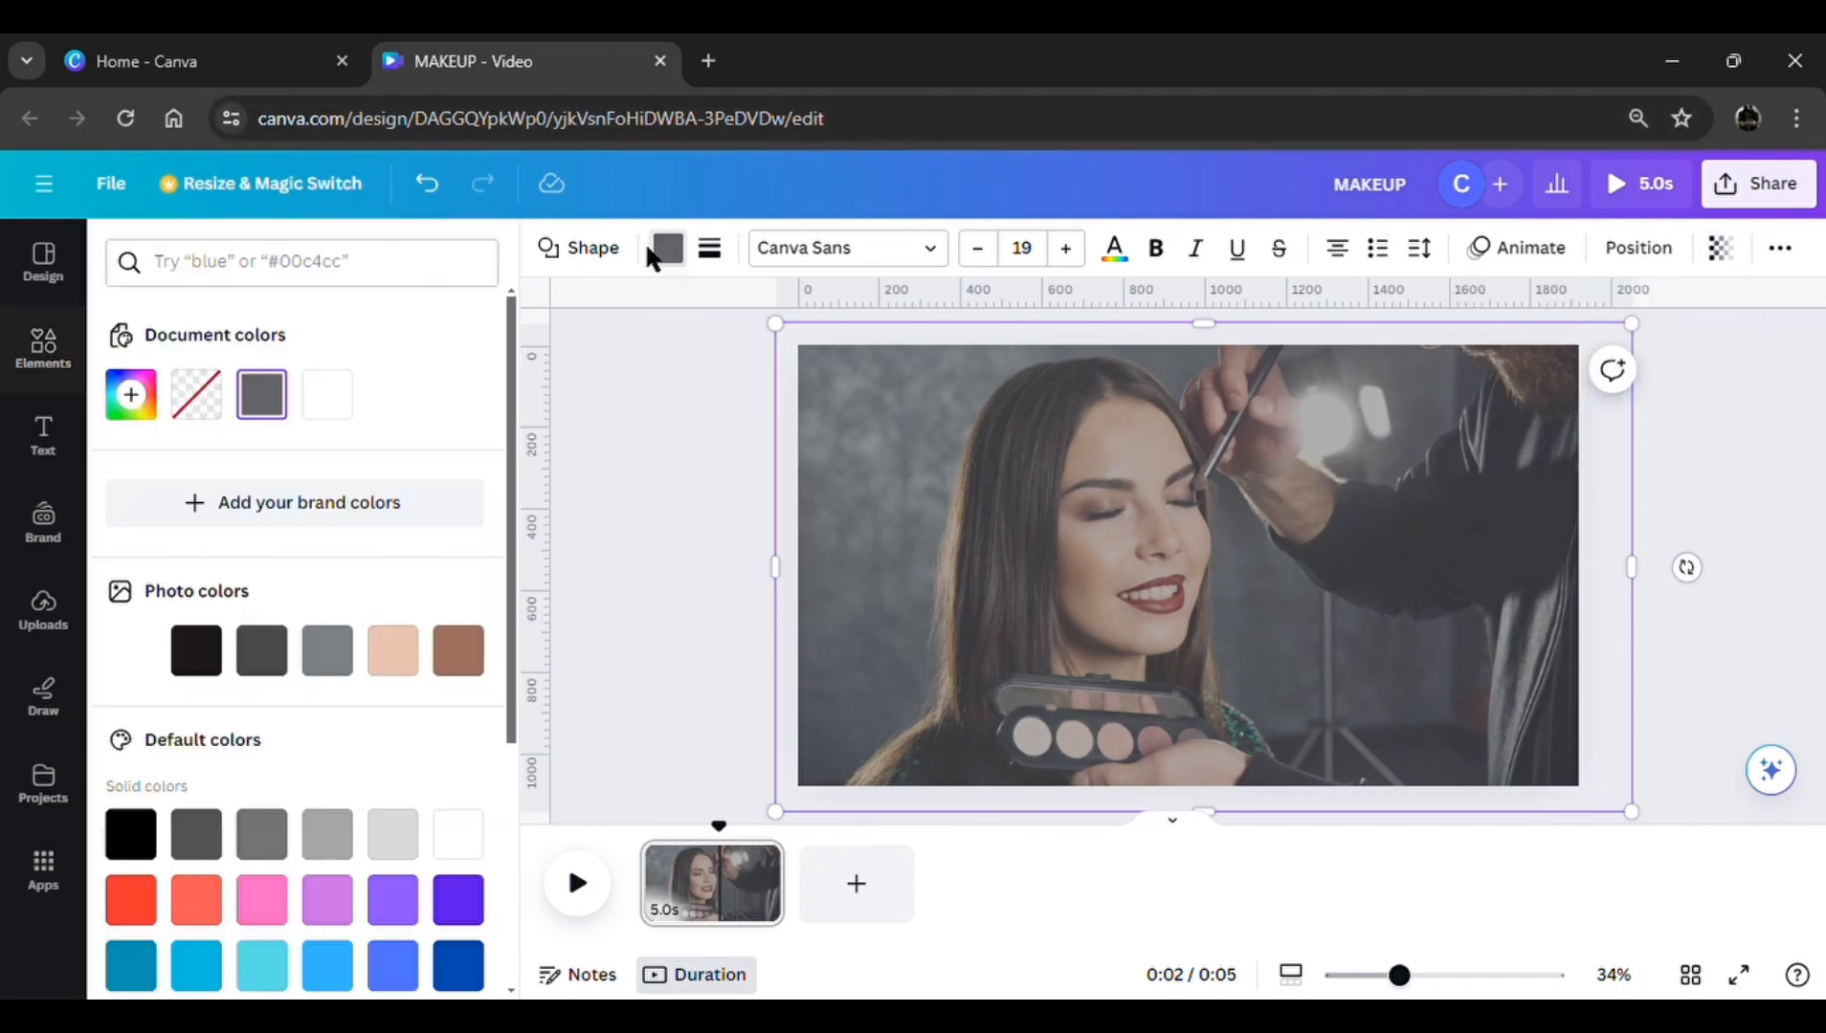
pyautogui.click(284, 412)
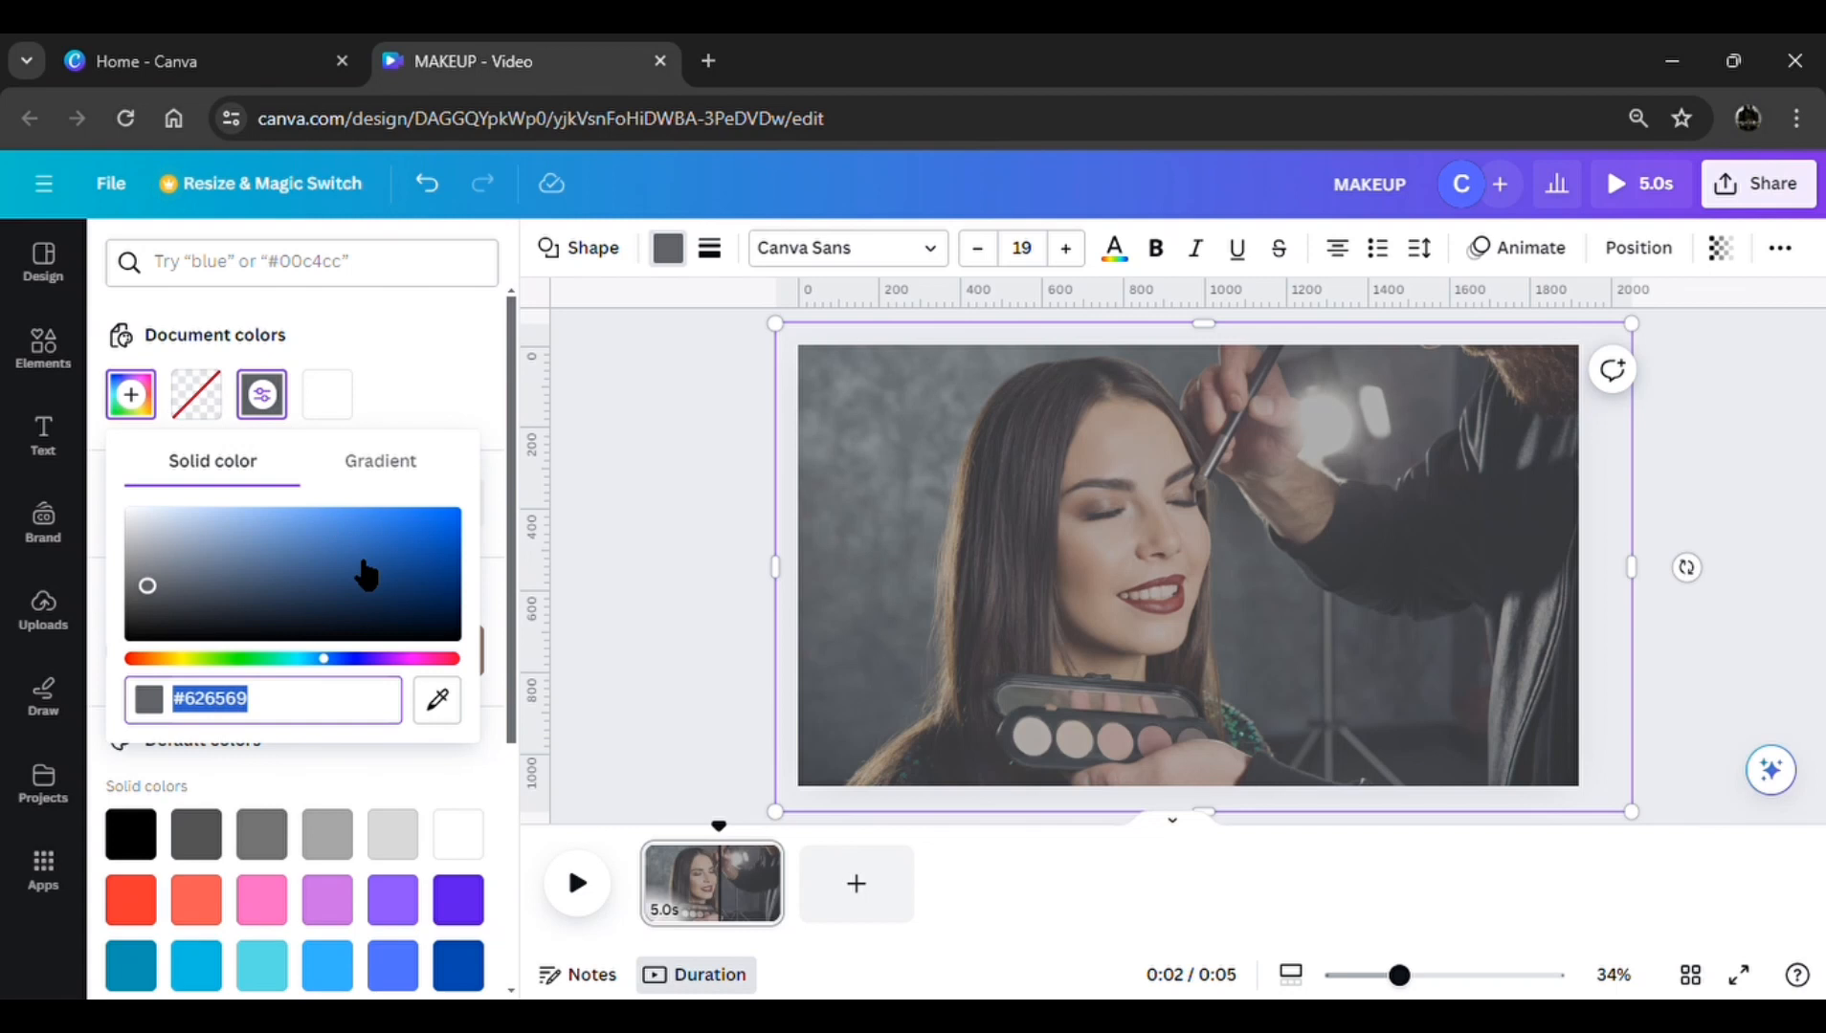
pyautogui.click(403, 660)
pyautogui.click(442, 578)
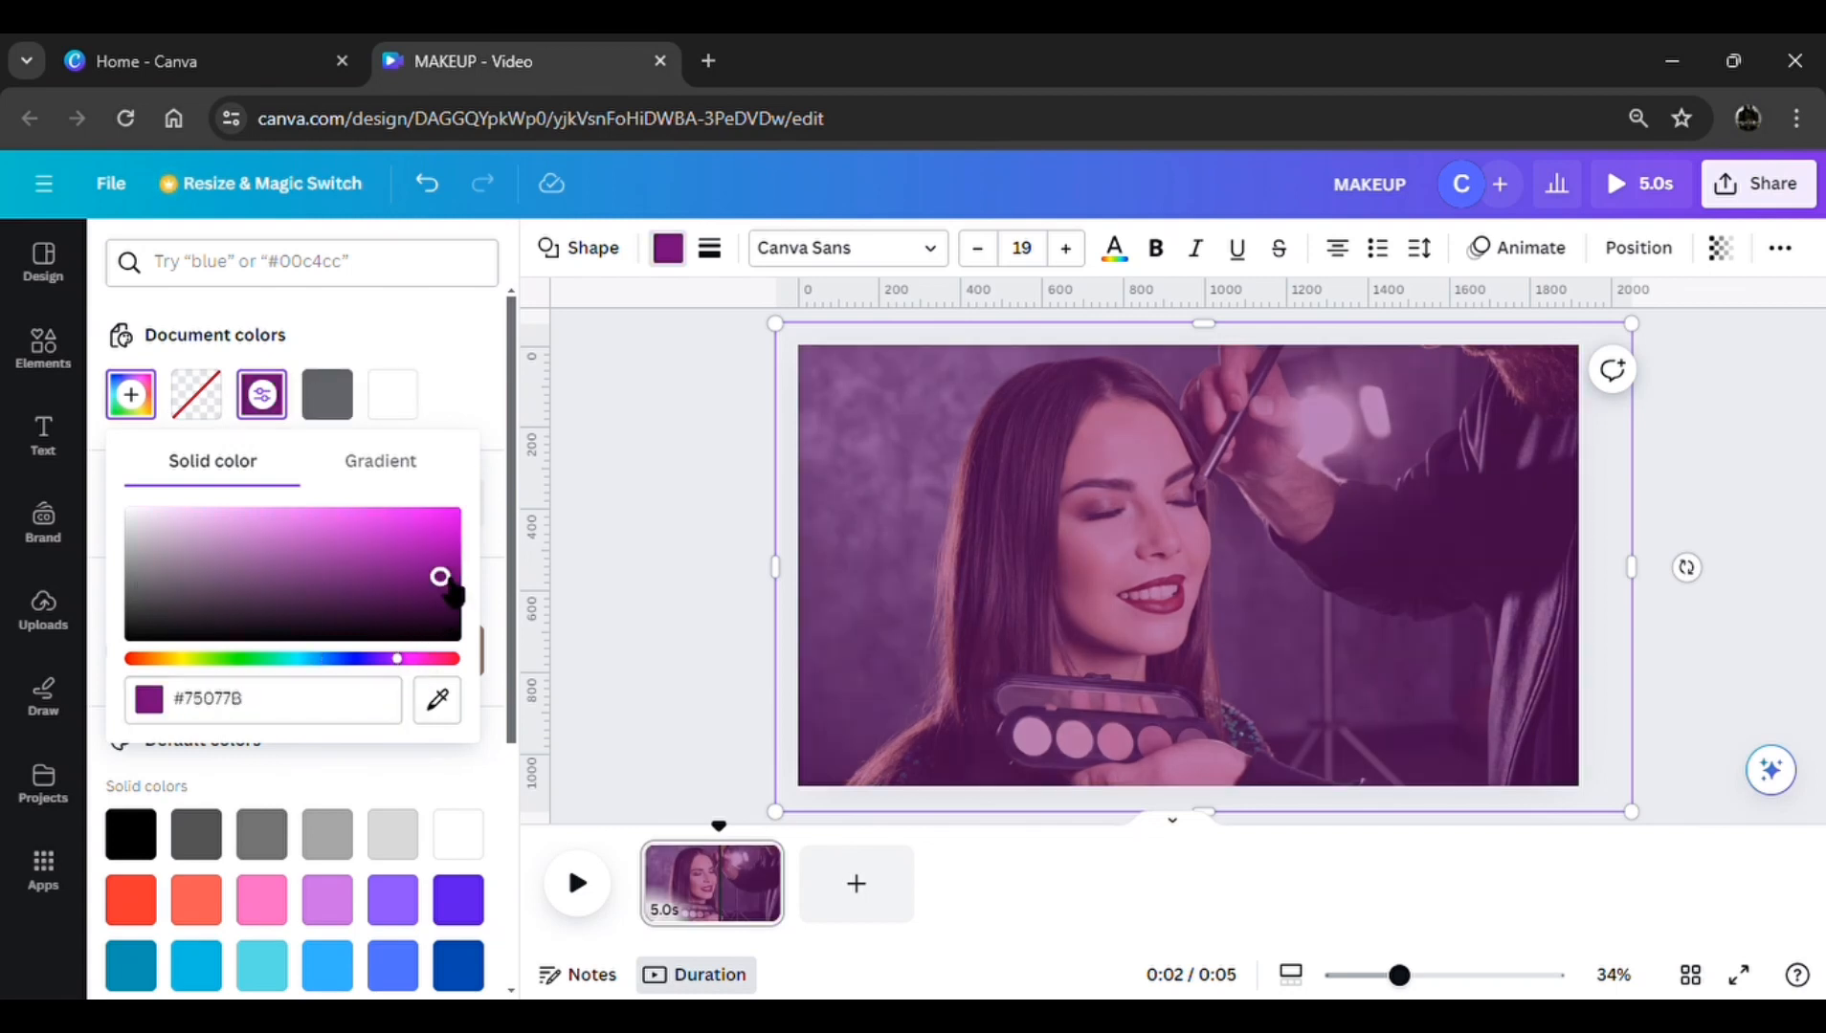
pyautogui.moveTo(1242, 592); pyautogui.dragTo(852, 619)
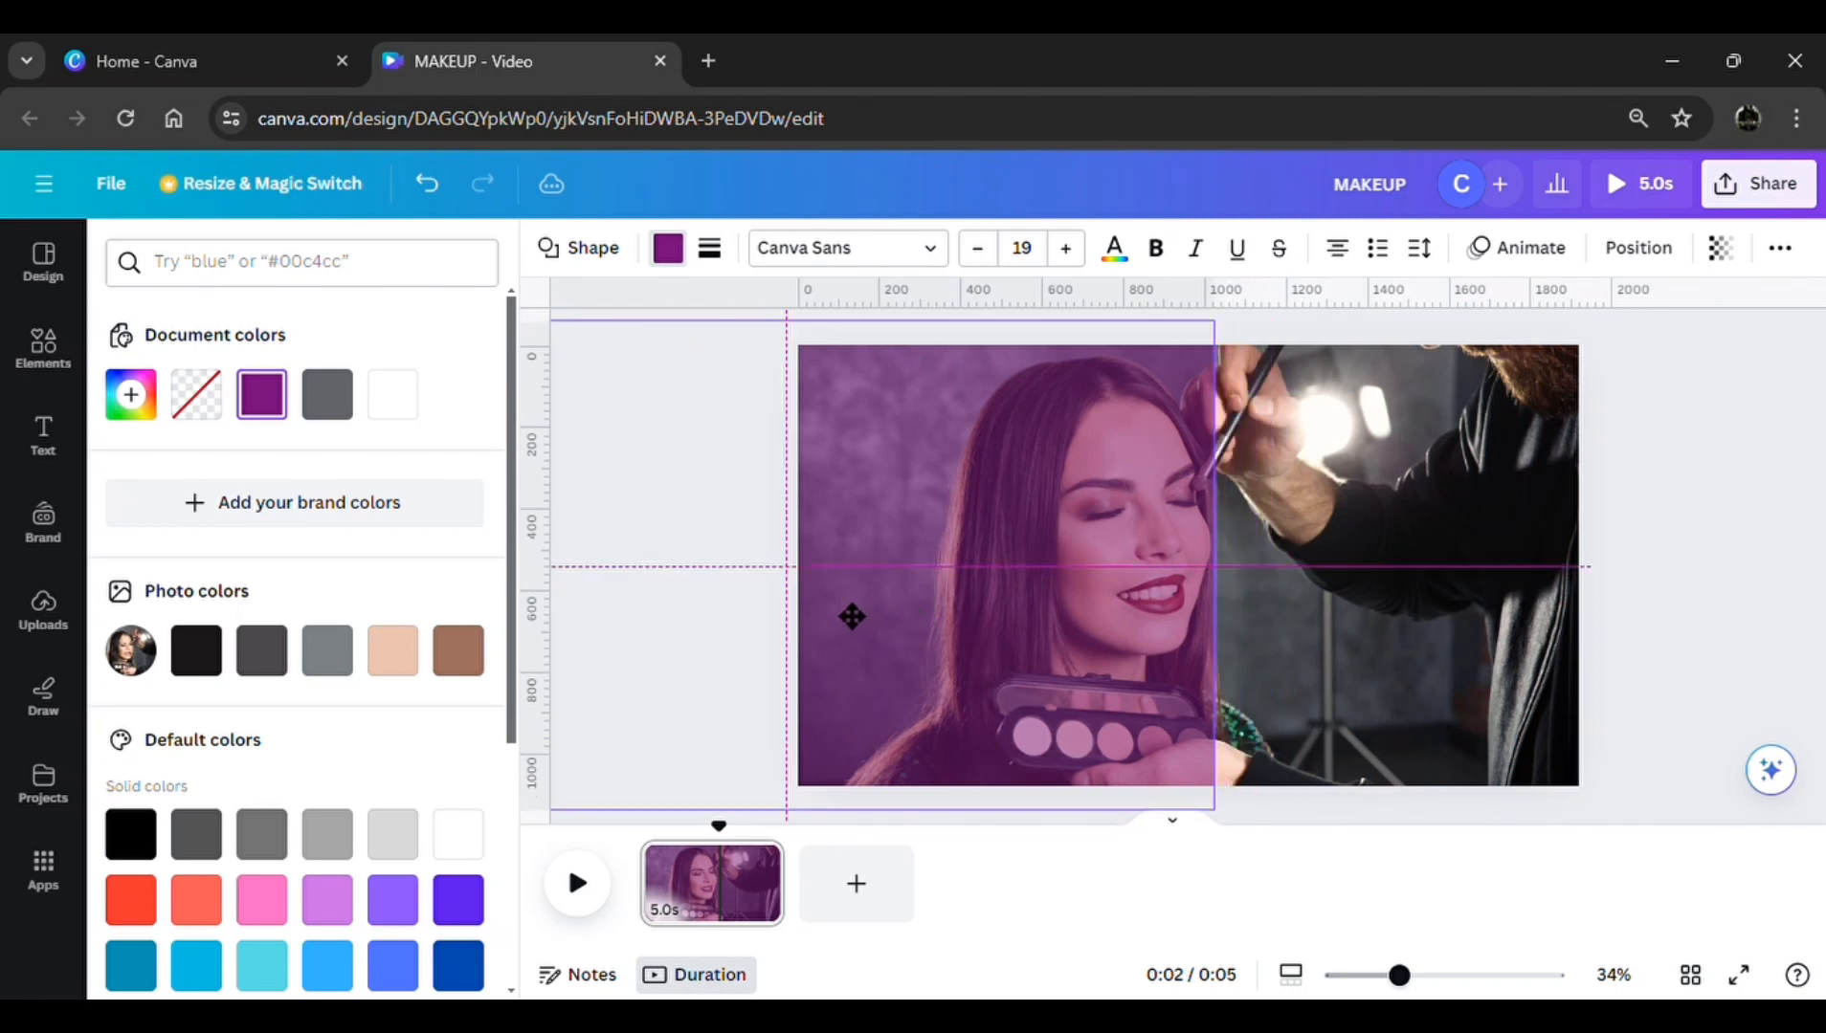
# Add a second square at the page centre and make it fully transparent
pyautogui.click(43, 346)
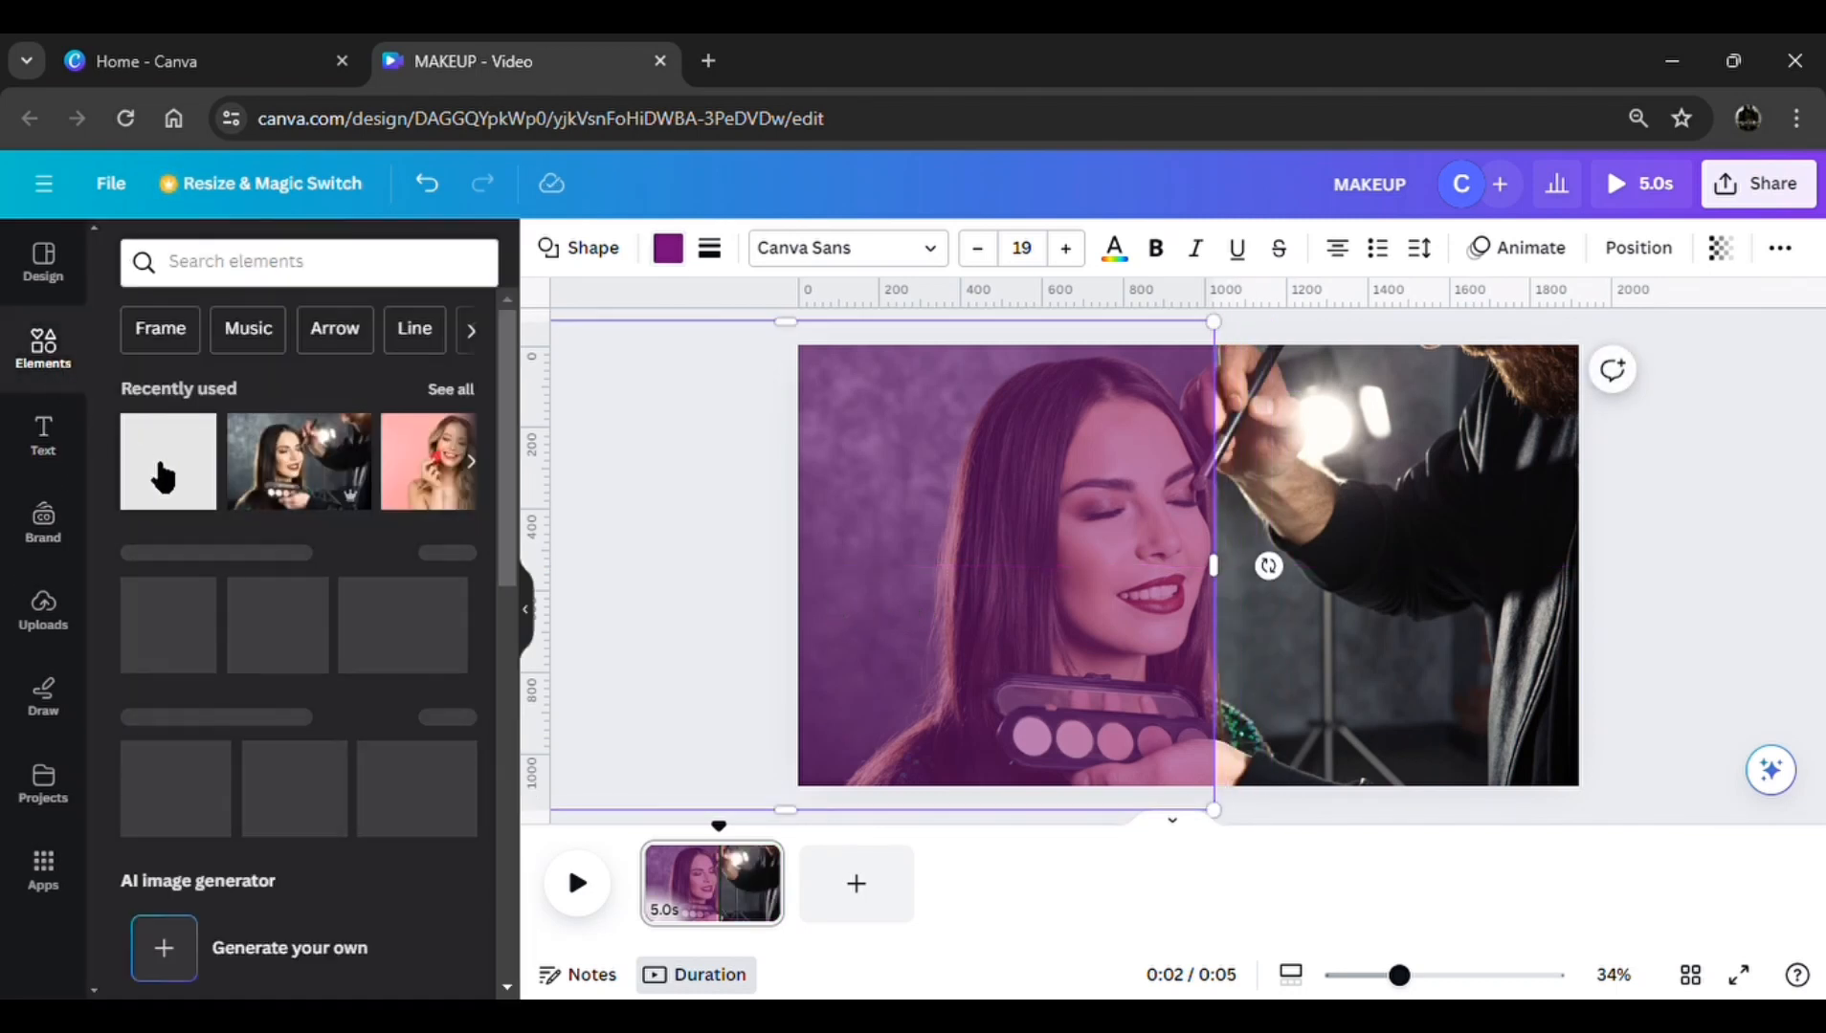
pyautogui.click(179, 488)
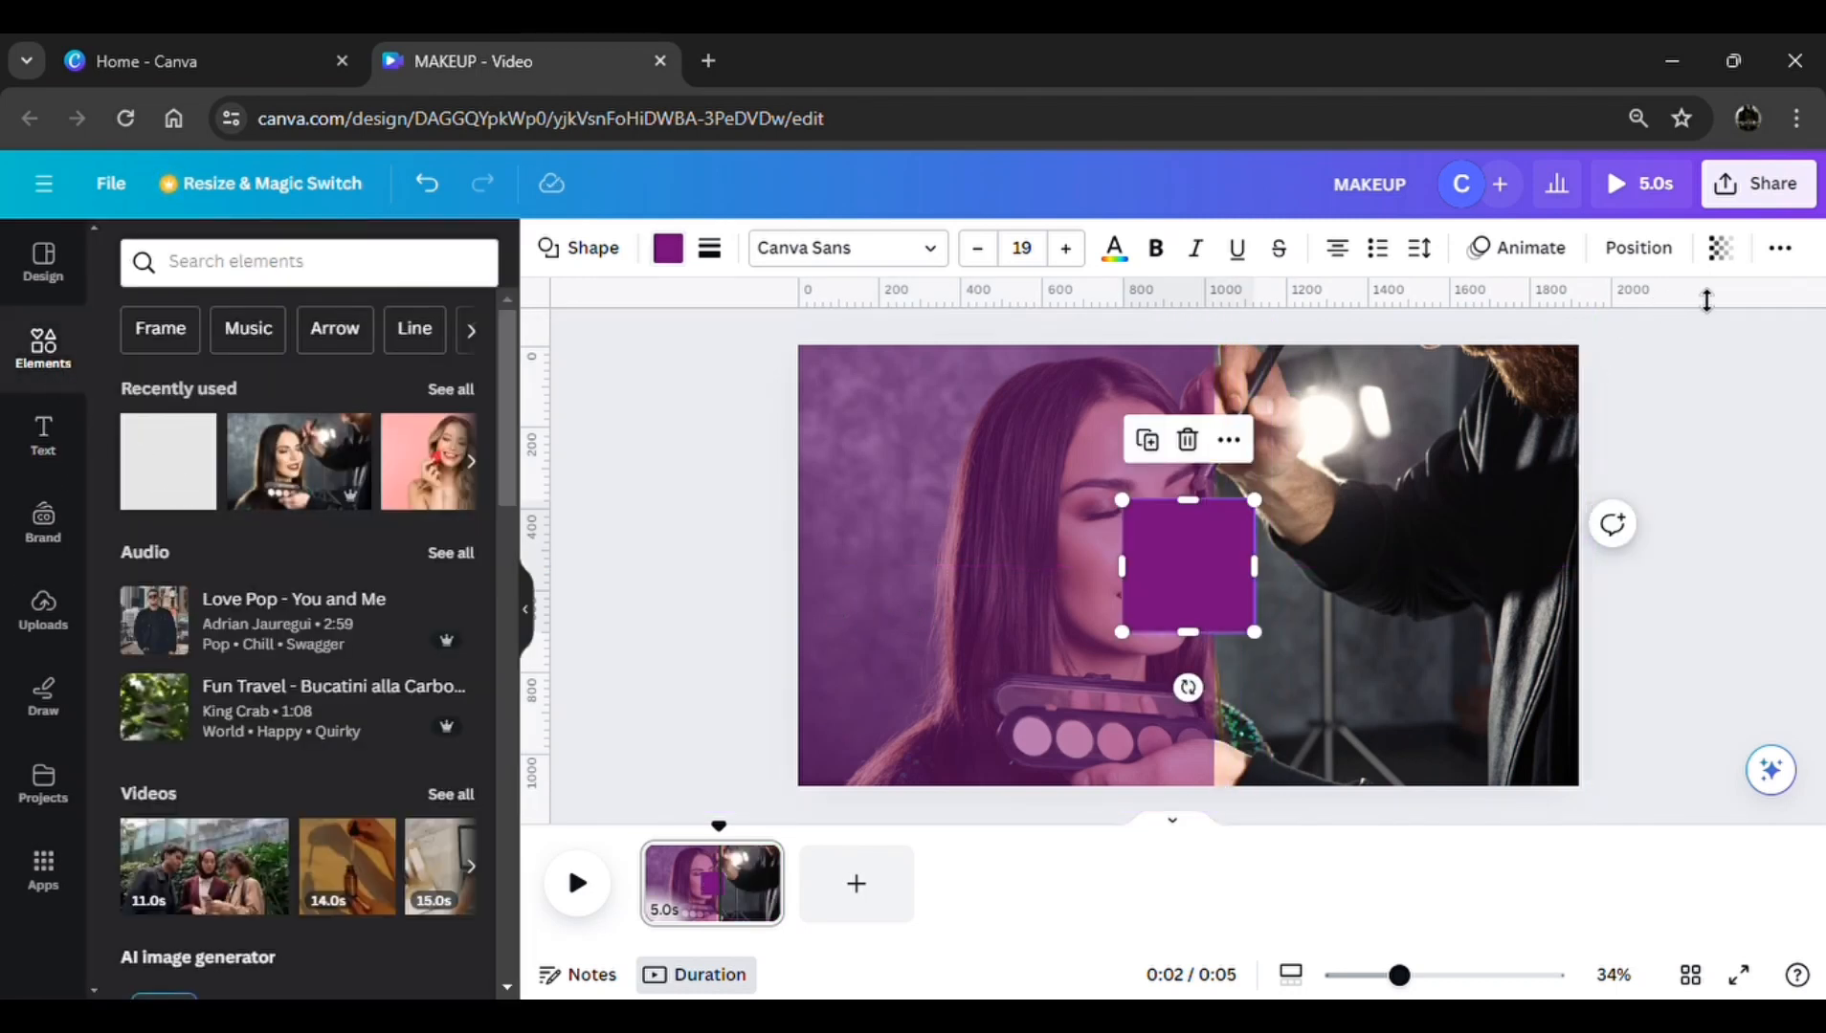
pyautogui.click(1721, 251)
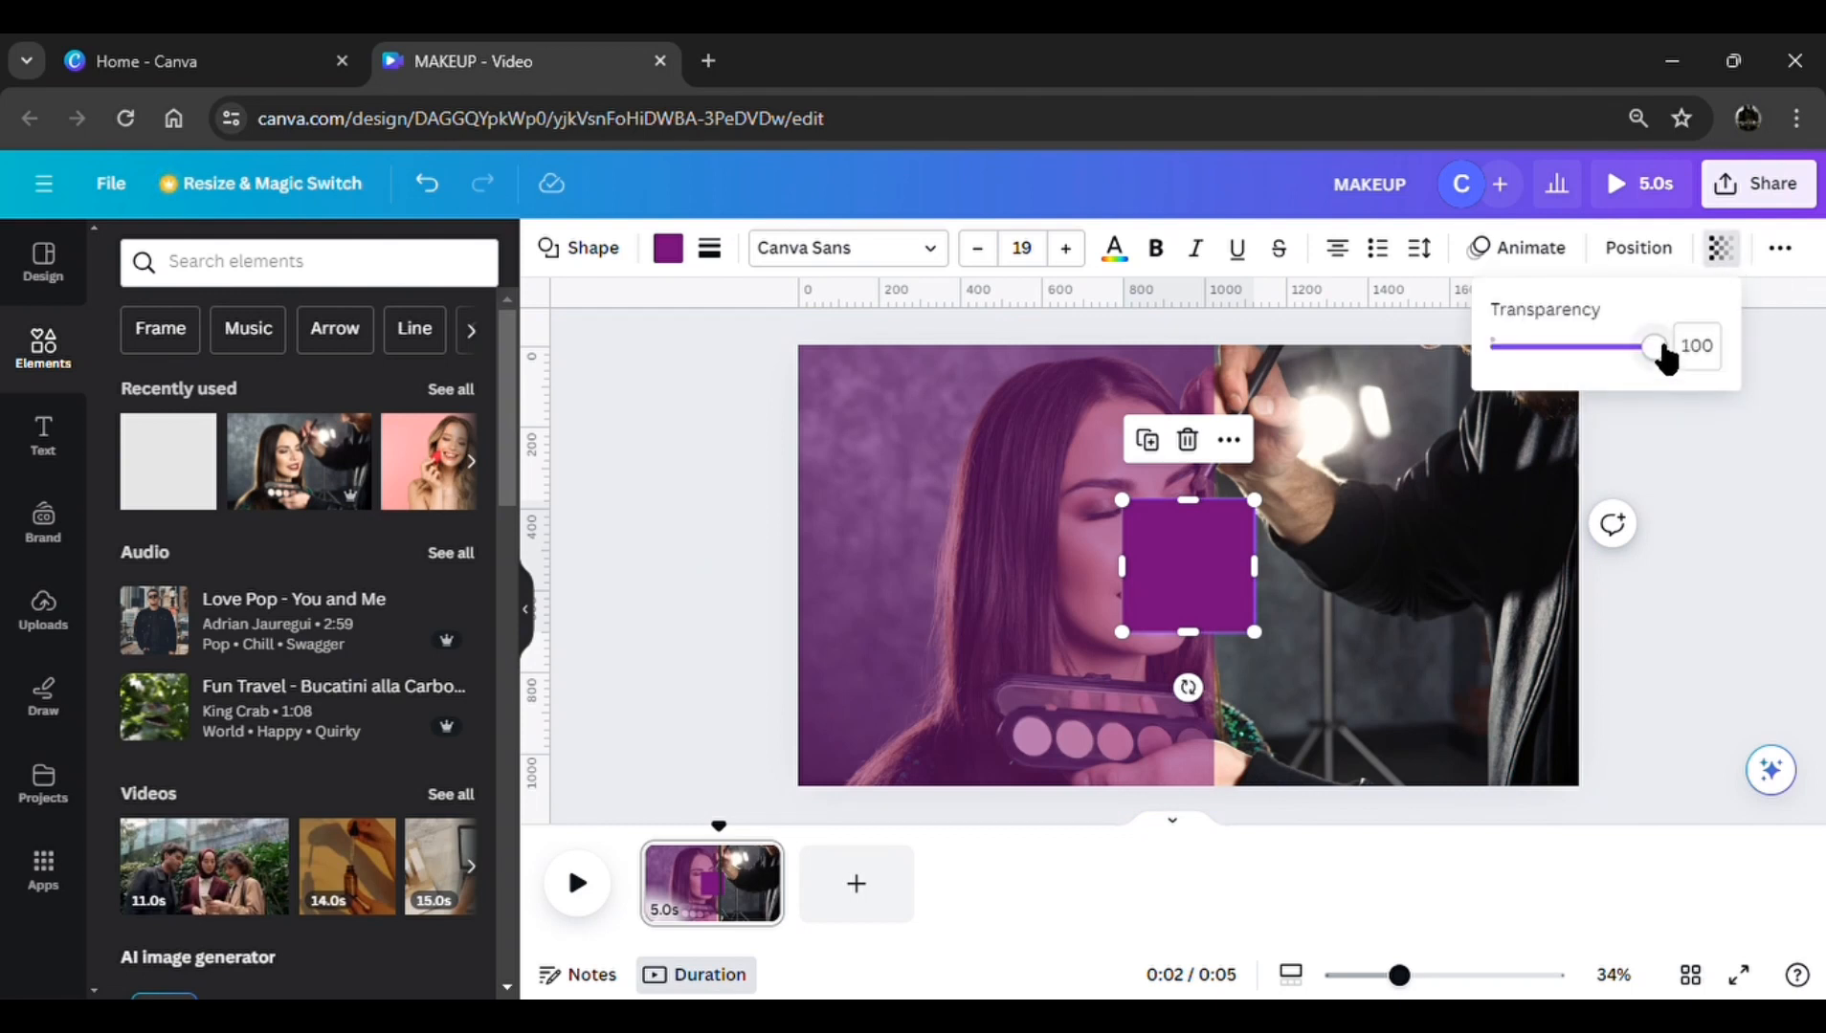
pyautogui.moveTo(1665, 359); pyautogui.dragTo(1425, 361)
pyautogui.click(601, 720)
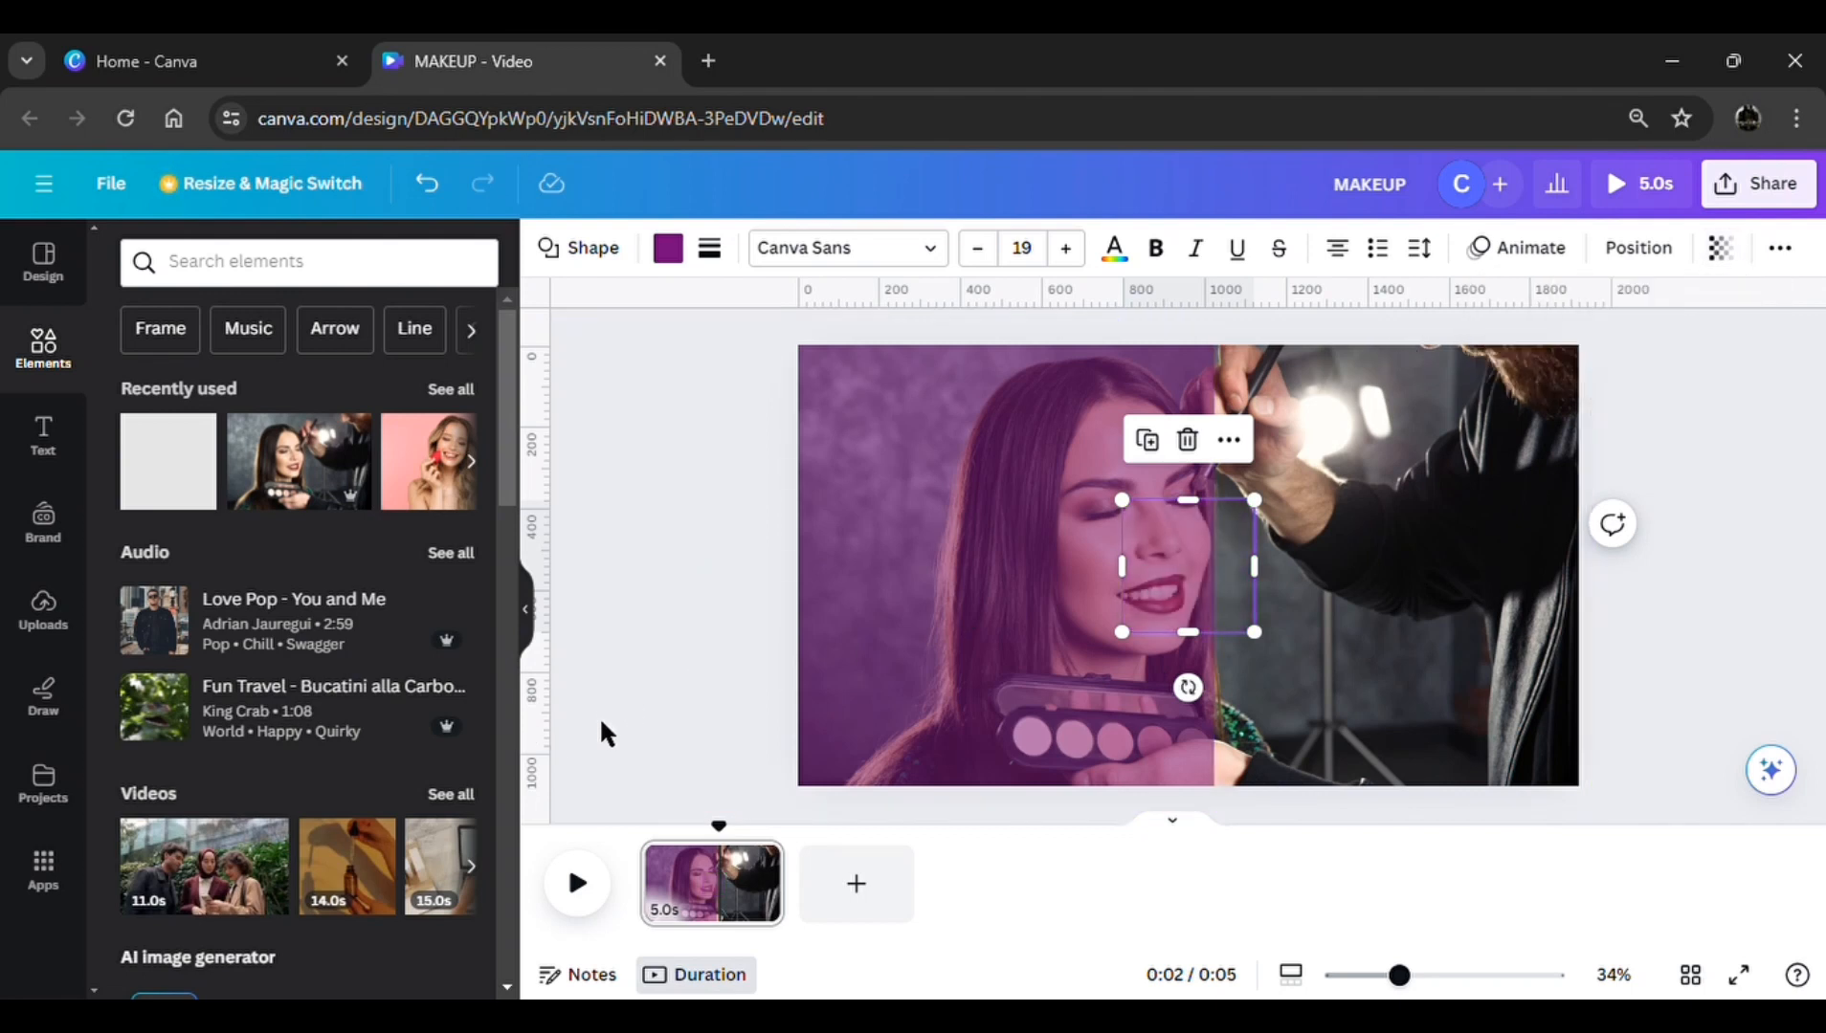
# Group the invisible square with the purple overlay and move the group off the page's left edge
pyautogui.keyDown('shift'); pyautogui.click(1070, 553); pyautogui.keyUp('shift')
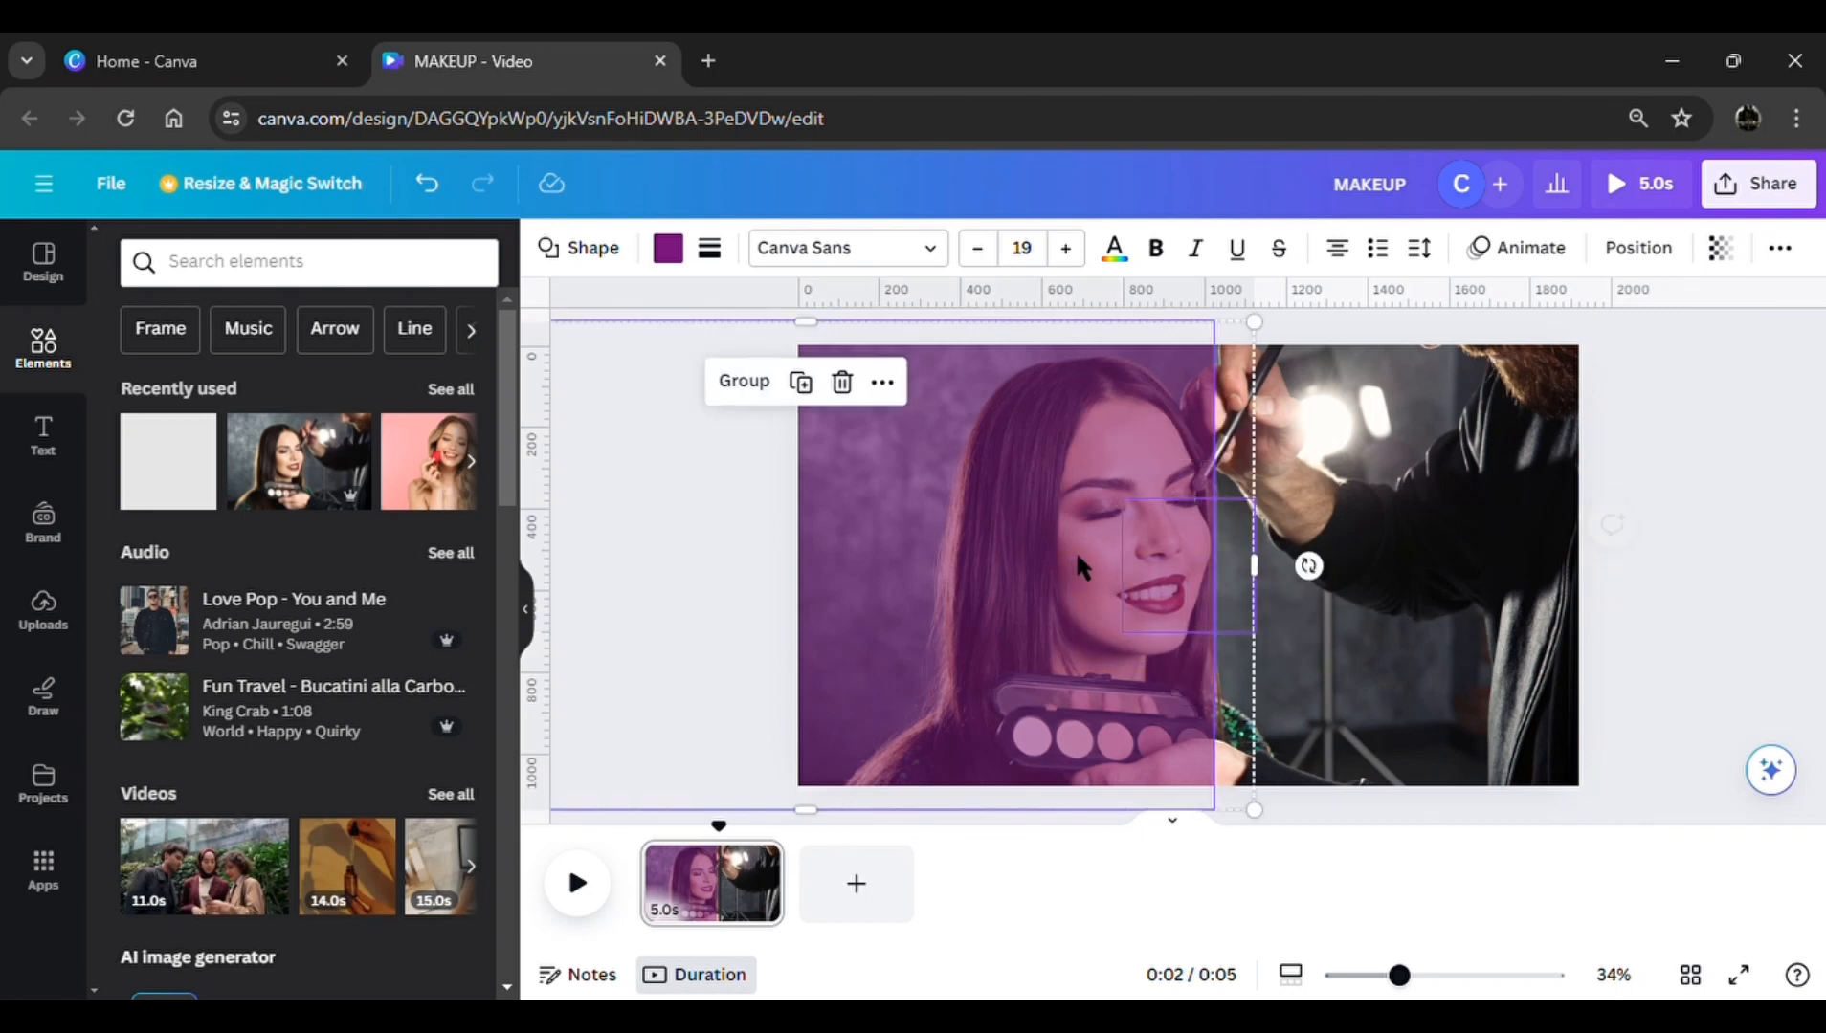
pyautogui.click(740, 384)
pyautogui.moveTo(1127, 691); pyautogui.dragTo(729, 683)
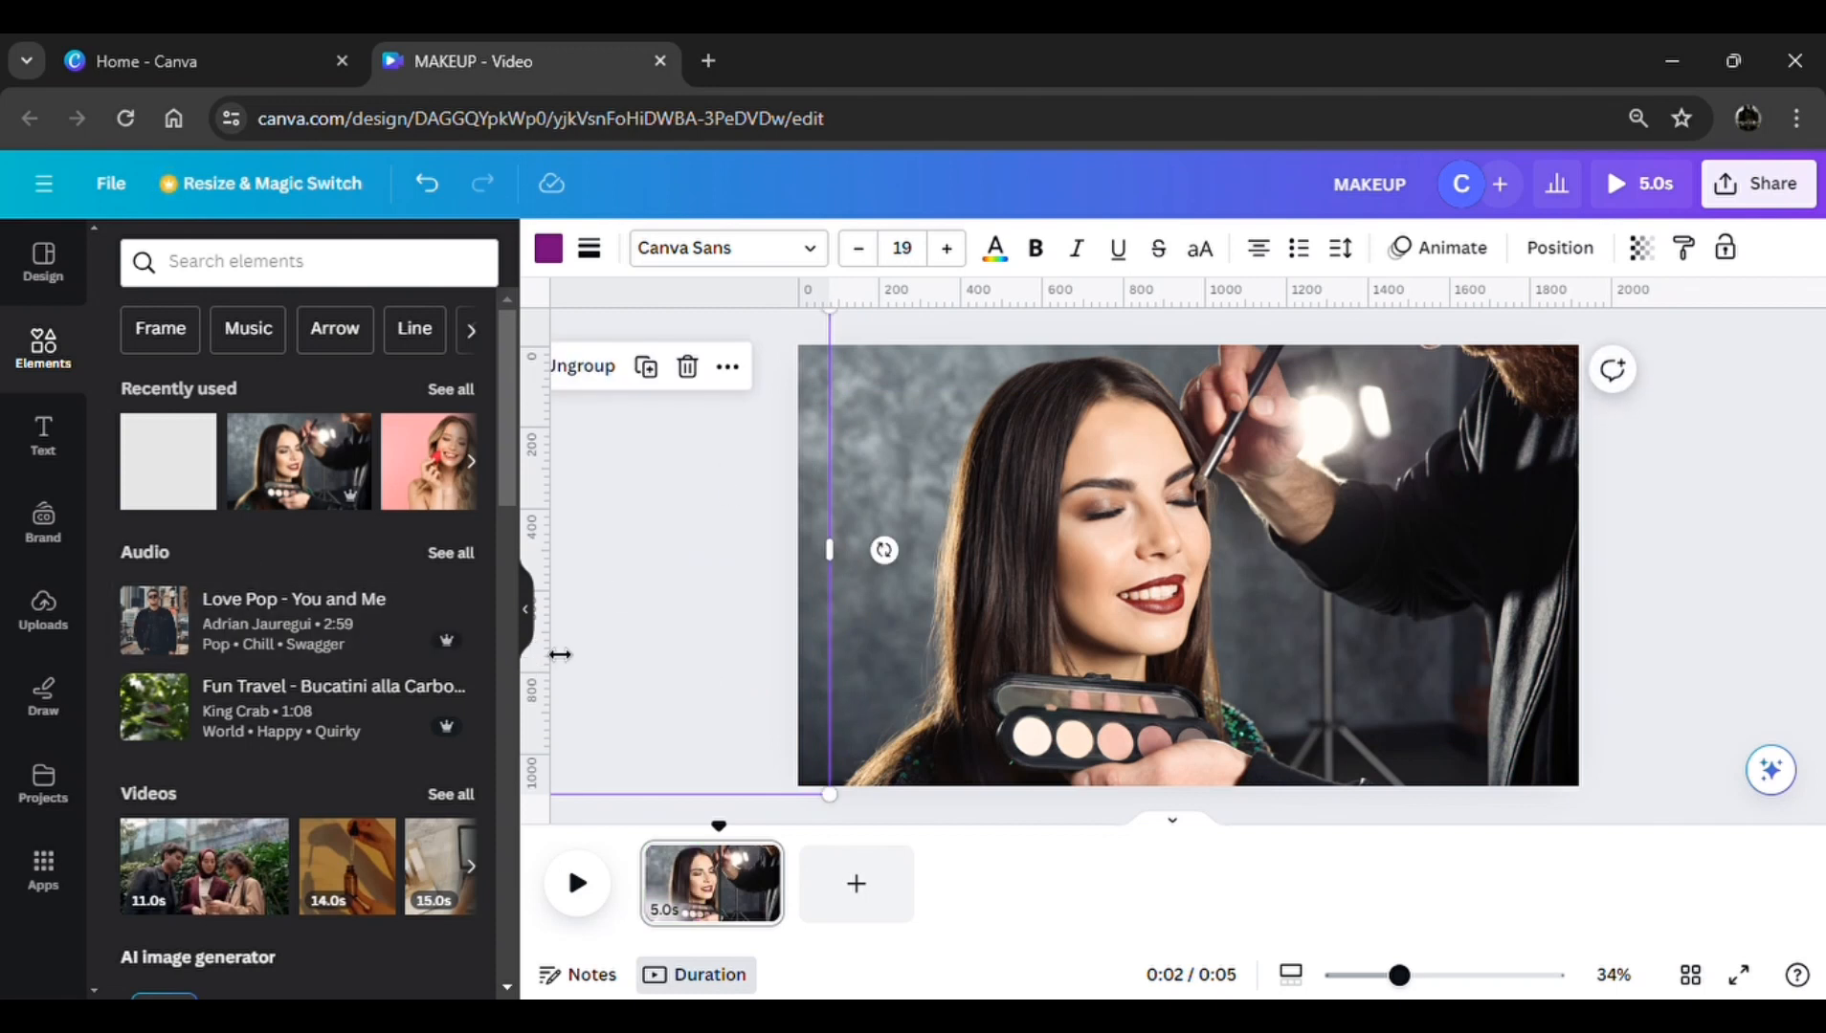
# Add another square, colour it black, and stretch it beyond both page sides to cover the upper part of the photo
pyautogui.click(168, 495)
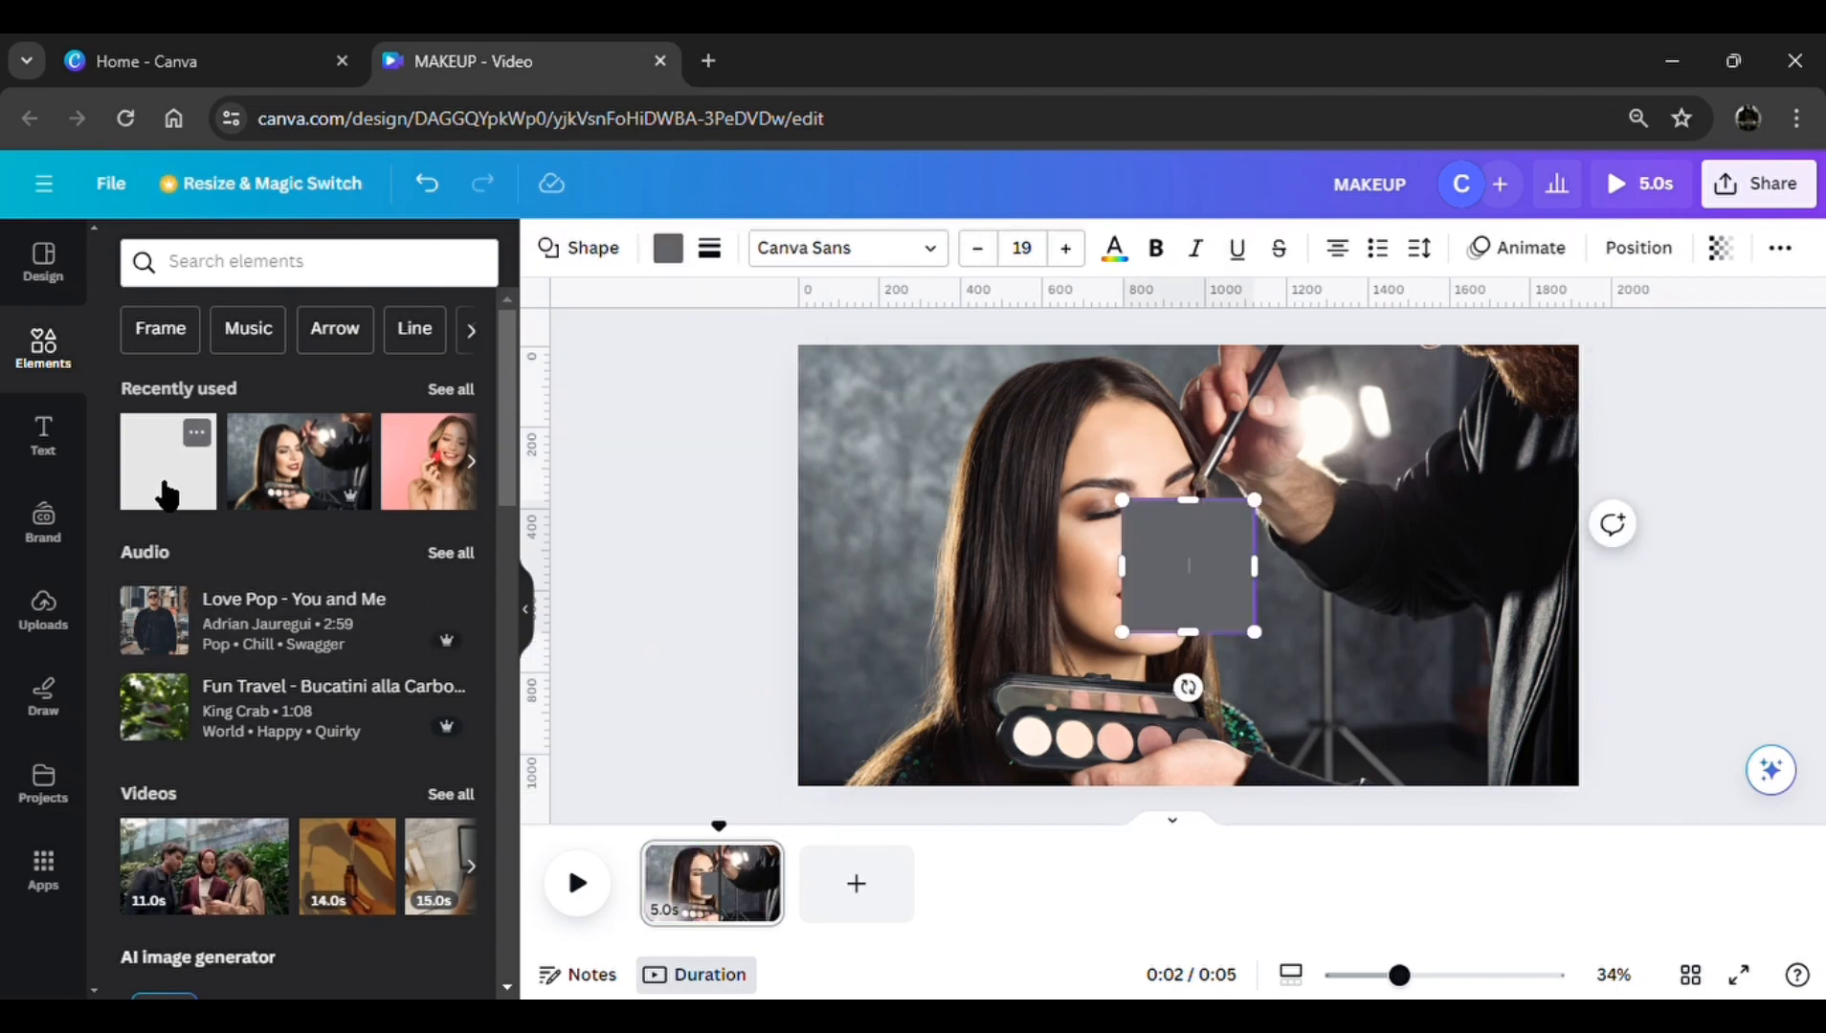
pyautogui.click(670, 251)
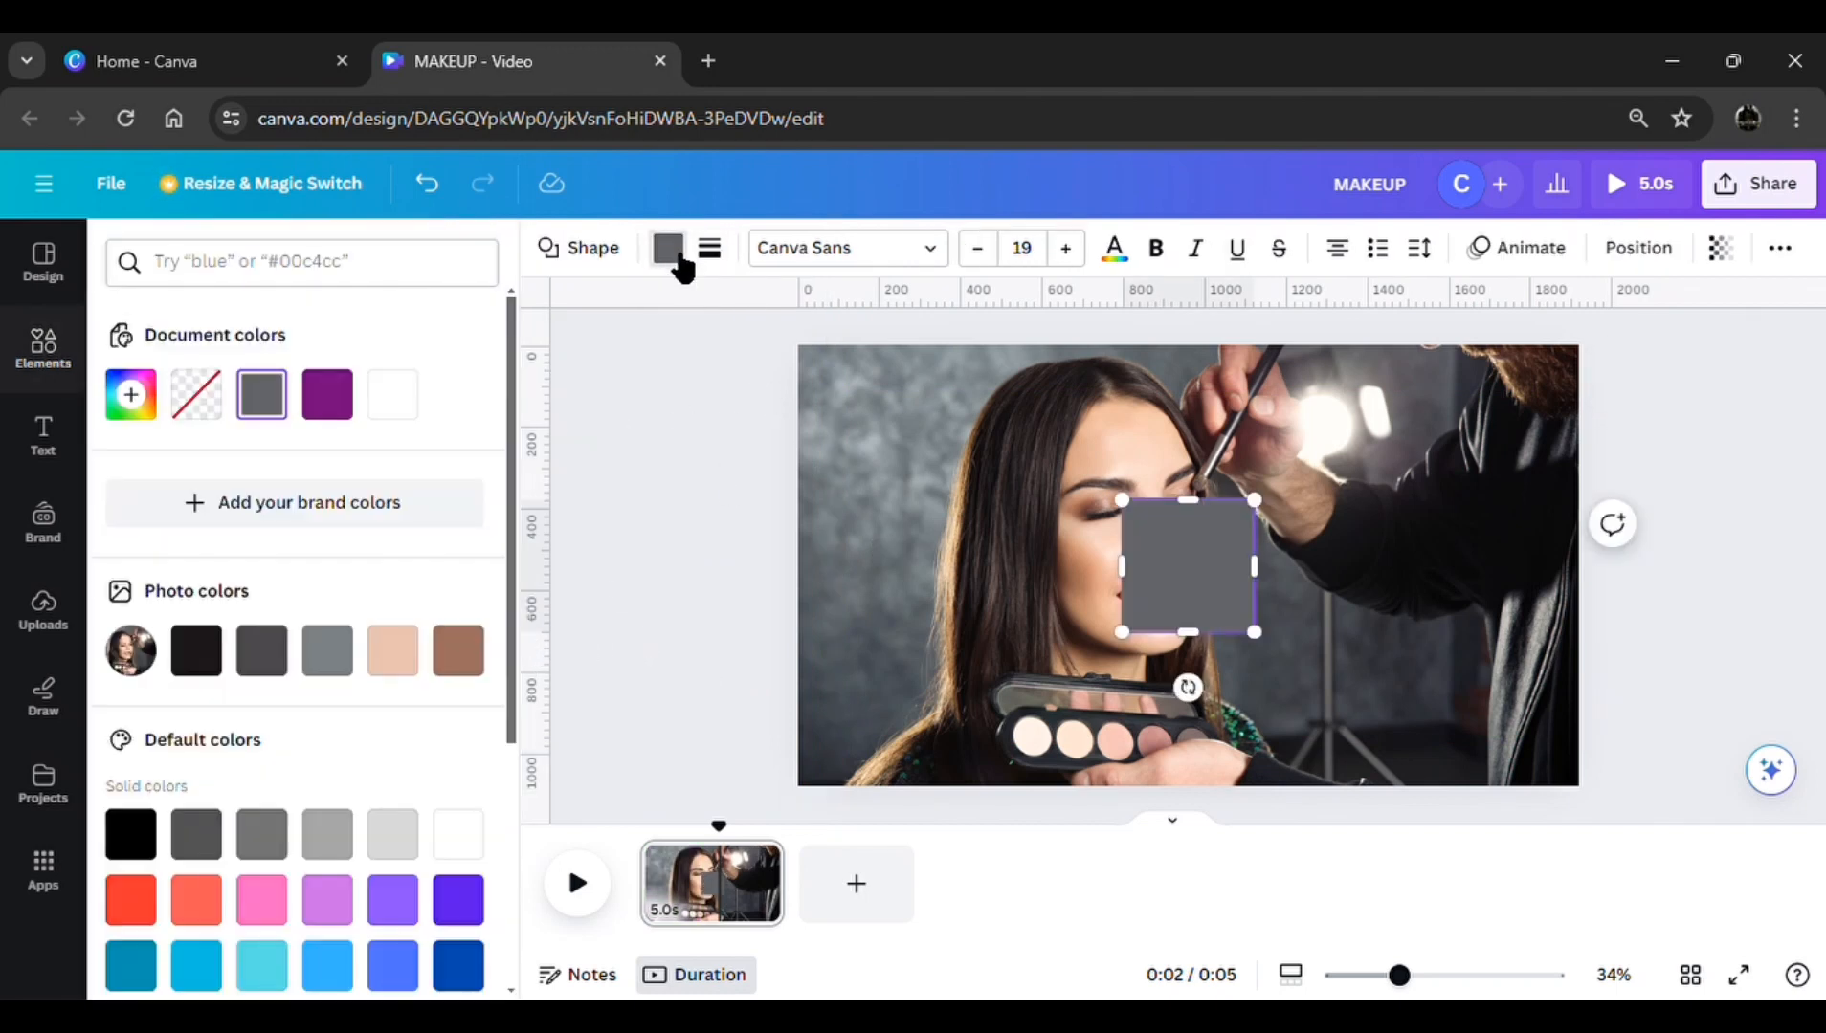
pyautogui.click(131, 834)
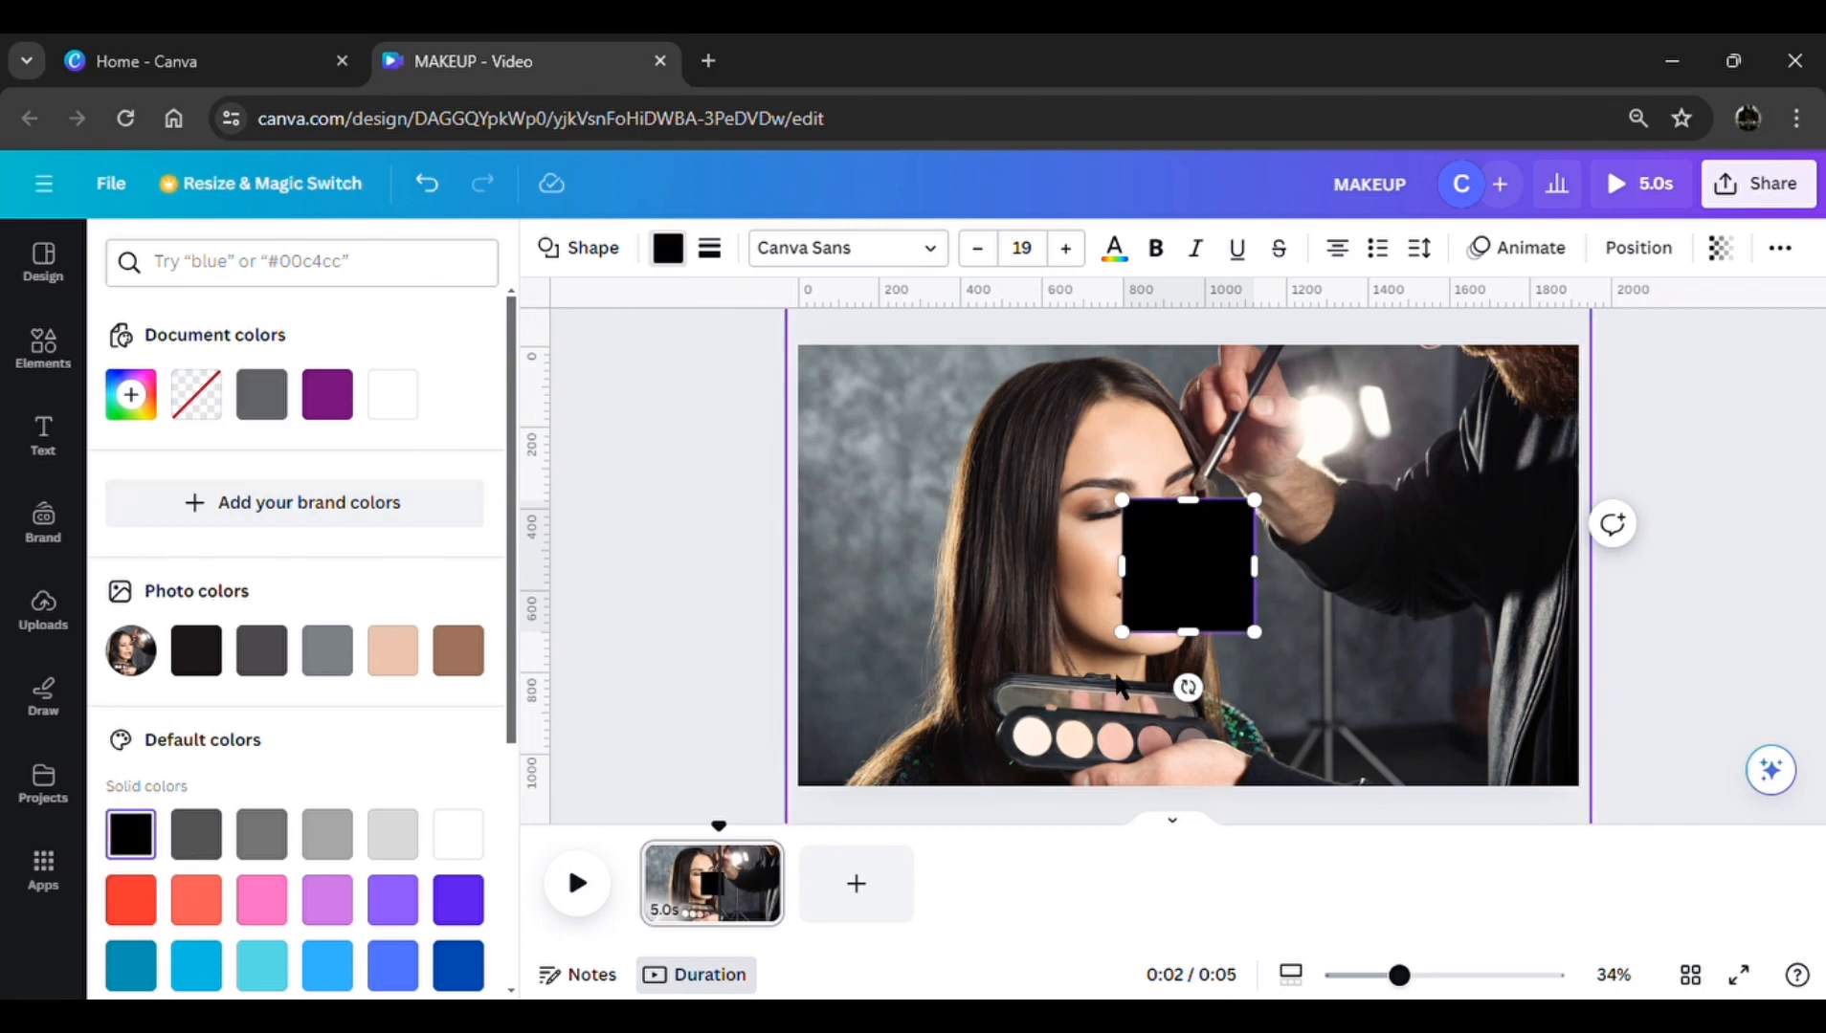
pyautogui.moveTo(1188, 566); pyautogui.dragTo(1677, 394)
pyautogui.moveTo(1017, 387); pyautogui.dragTo(724, 368)
pyautogui.moveTo(1196, 459); pyautogui.dragTo(1197, 588)
# Add another square overlapping the black shape's lower edge and make it fully transparent
pyautogui.click(43, 350)
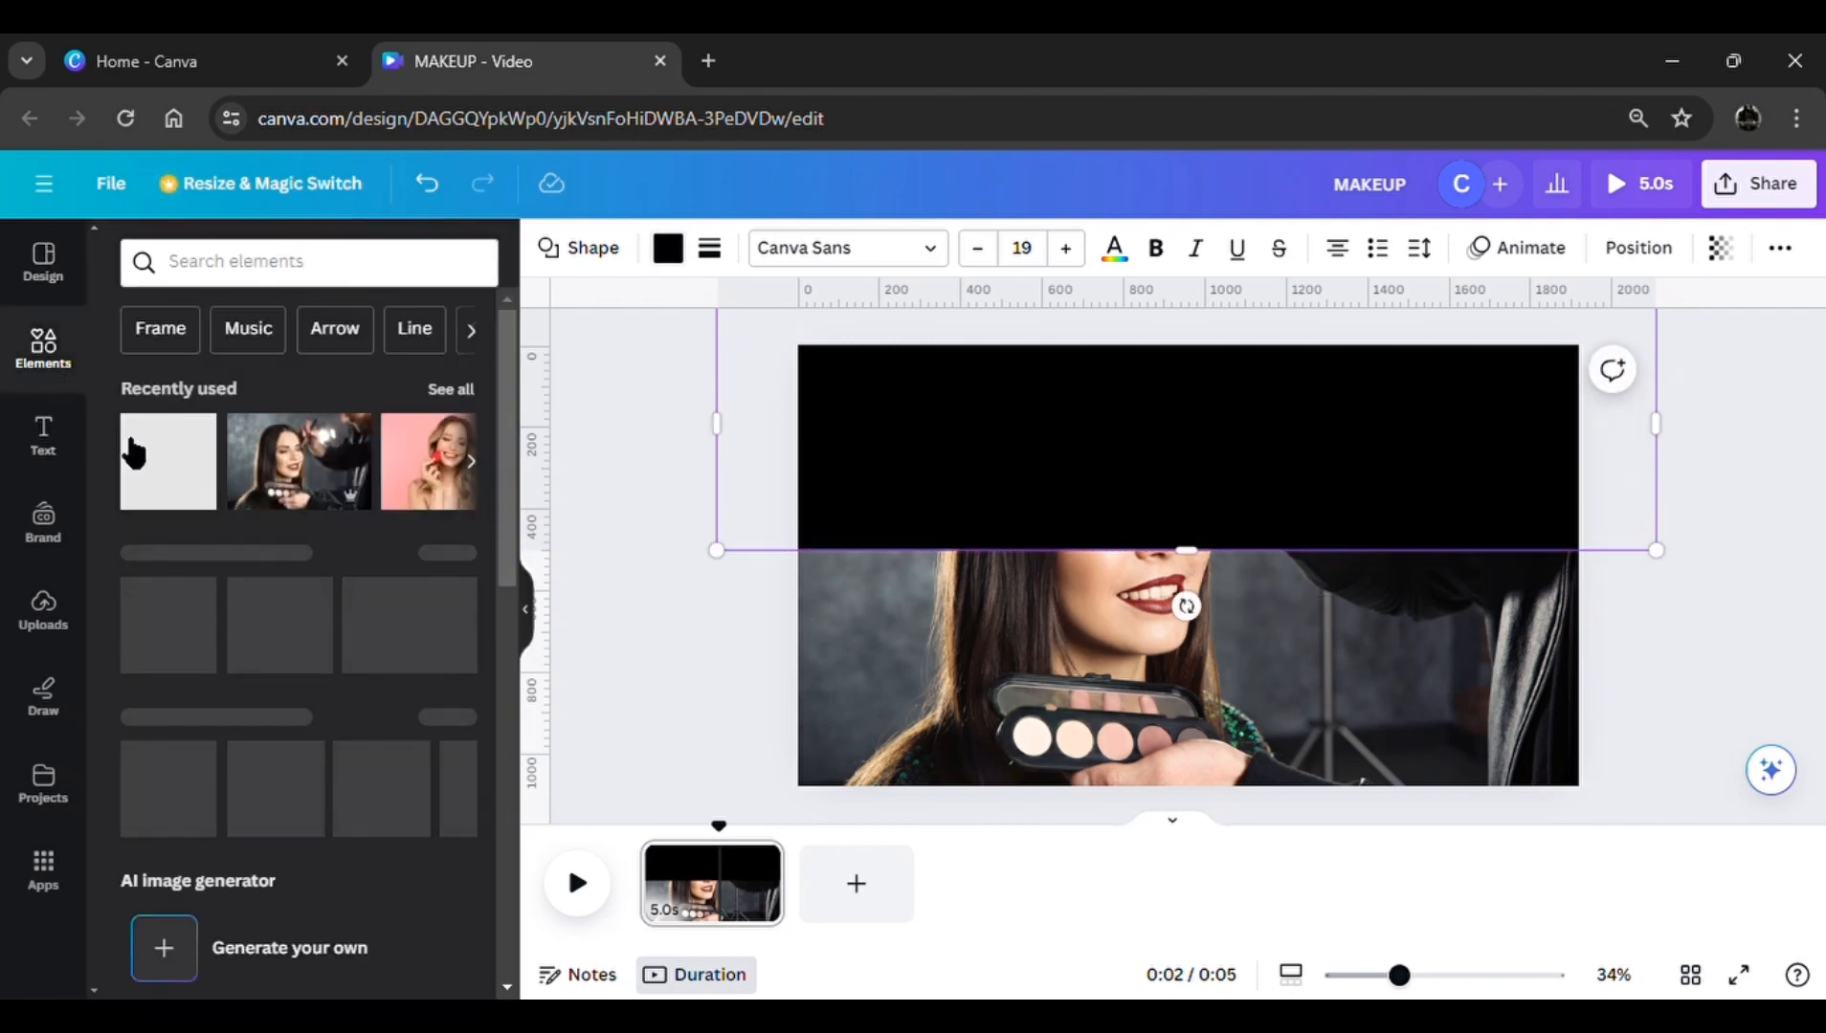
pyautogui.click(177, 475)
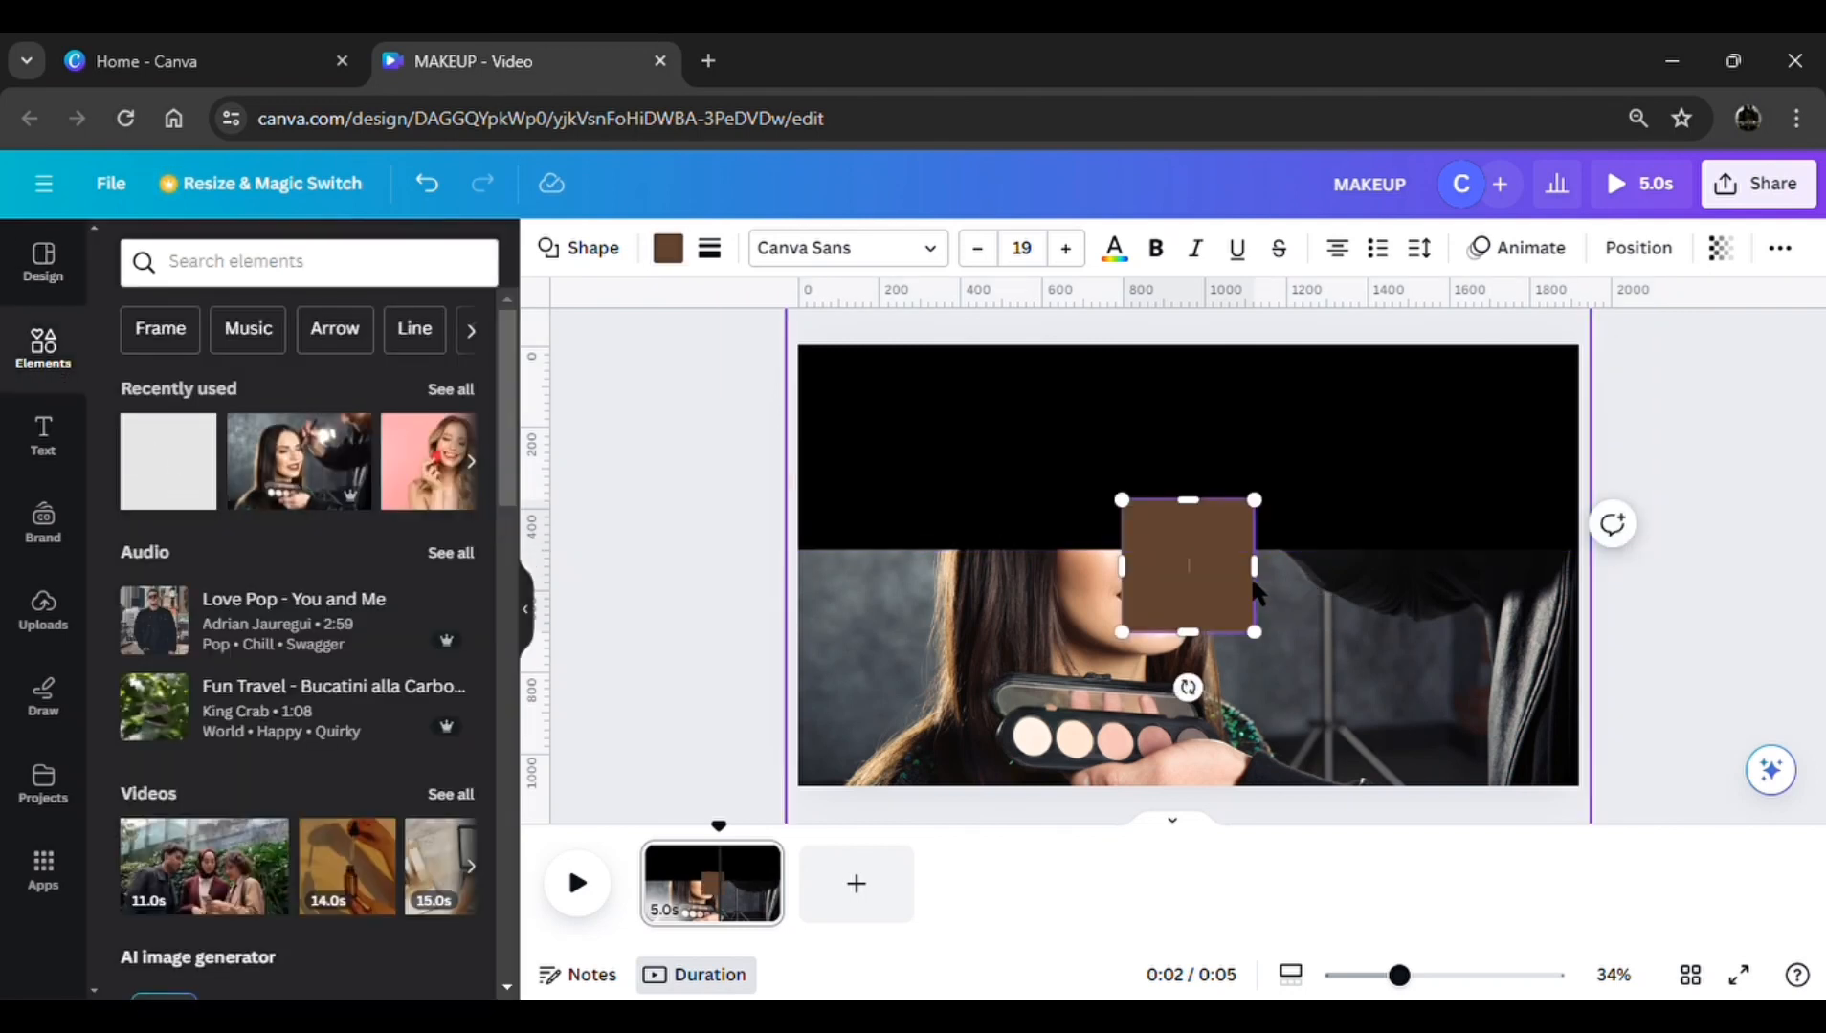
pyautogui.click(1720, 250)
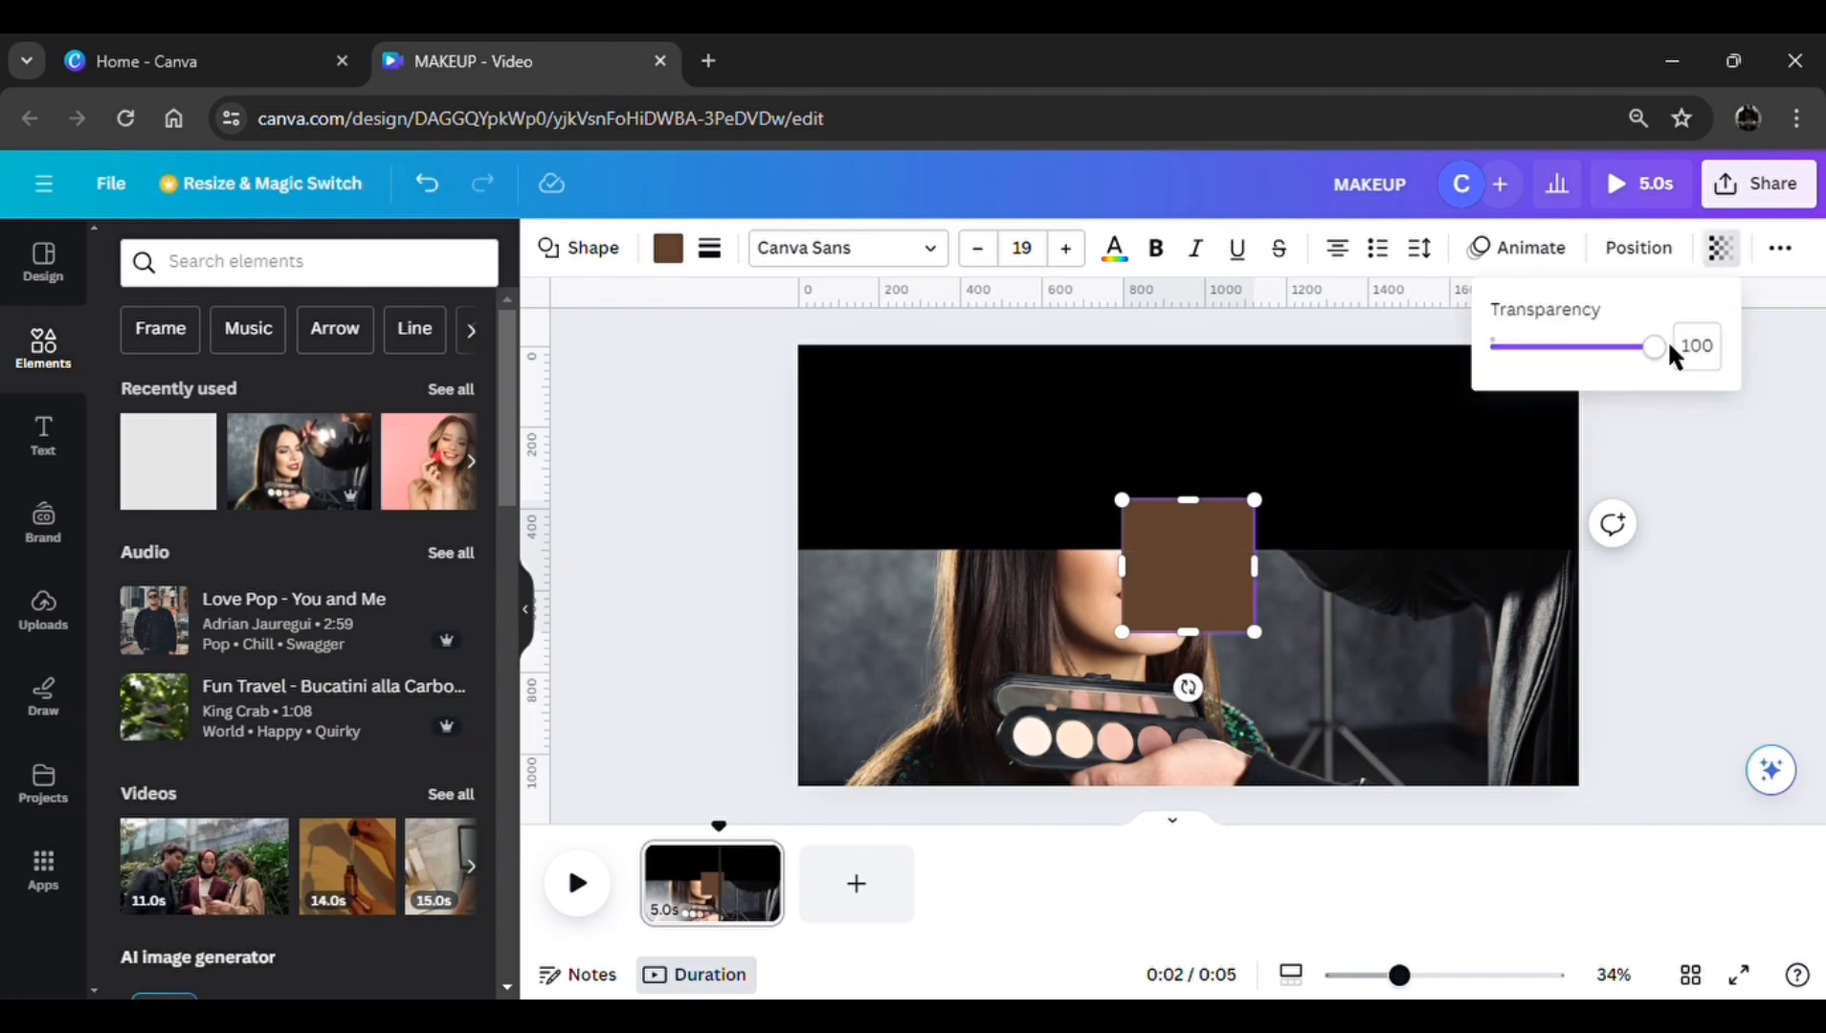
pyautogui.moveTo(1654, 346); pyautogui.dragTo(1493, 347)
pyautogui.click(1427, 677)
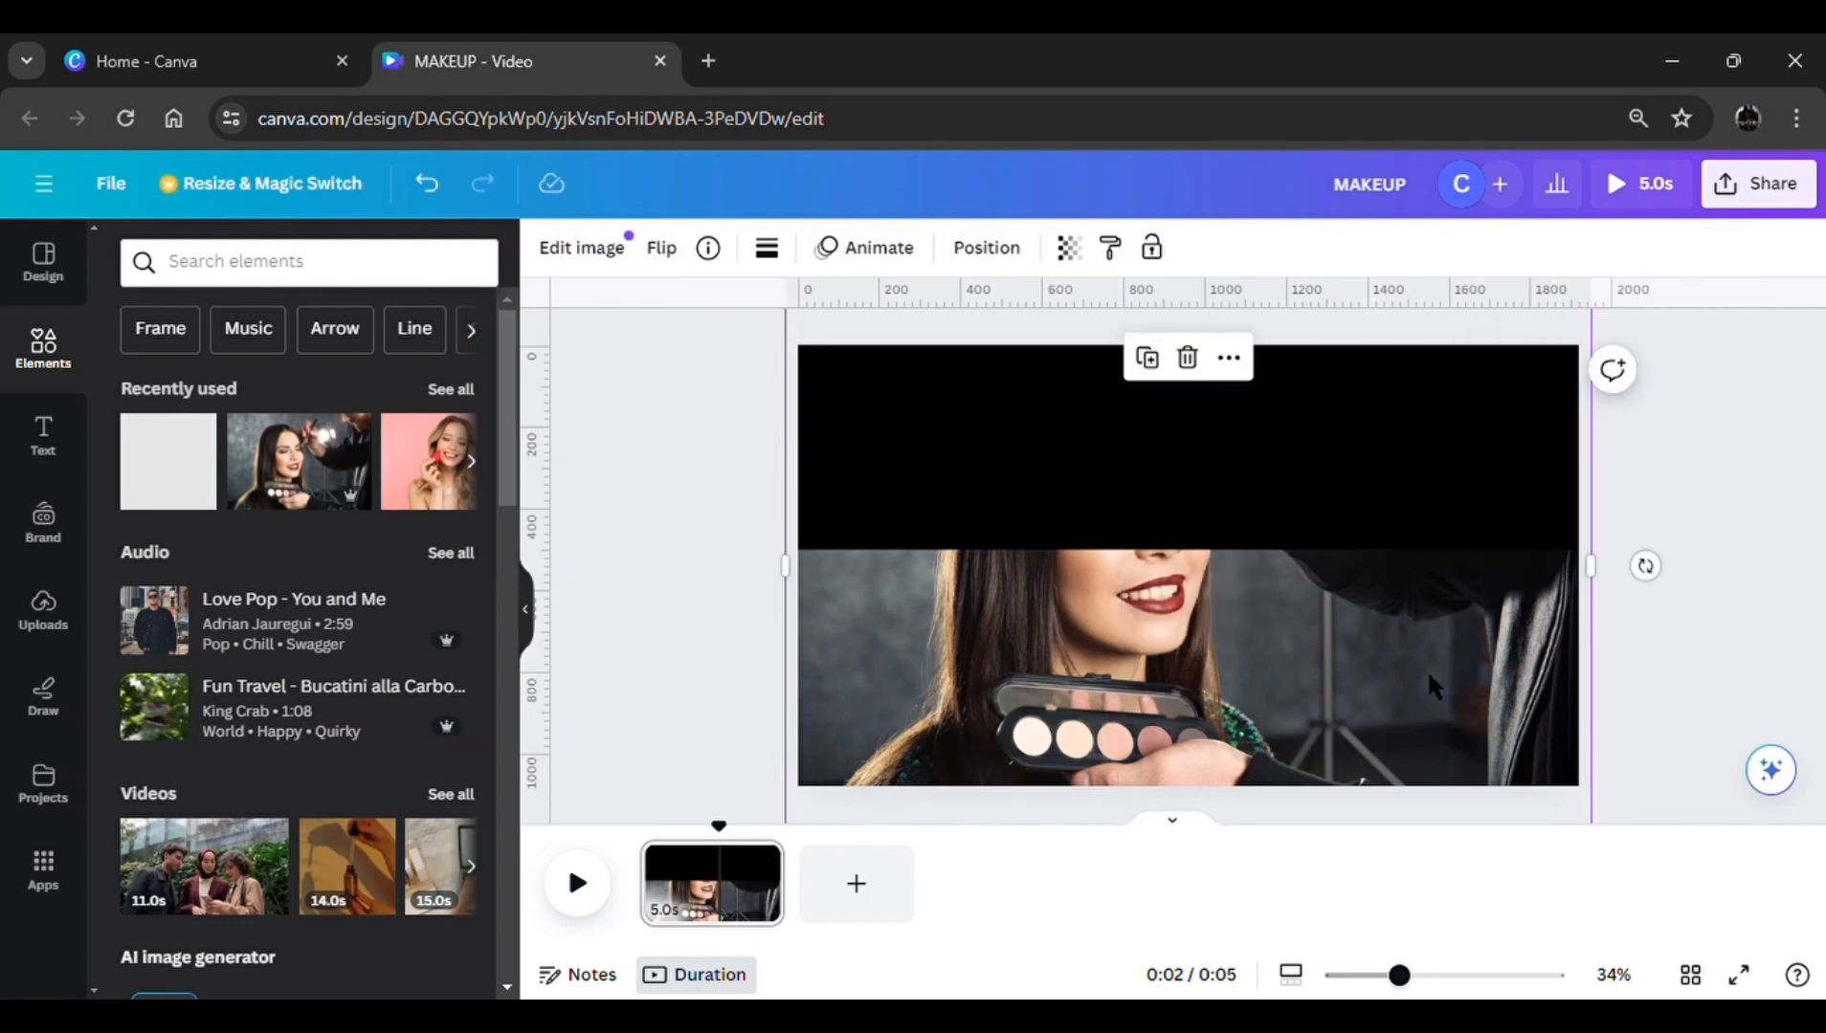
pyautogui.moveTo(1428, 676); pyautogui.dragTo(1459, 698)
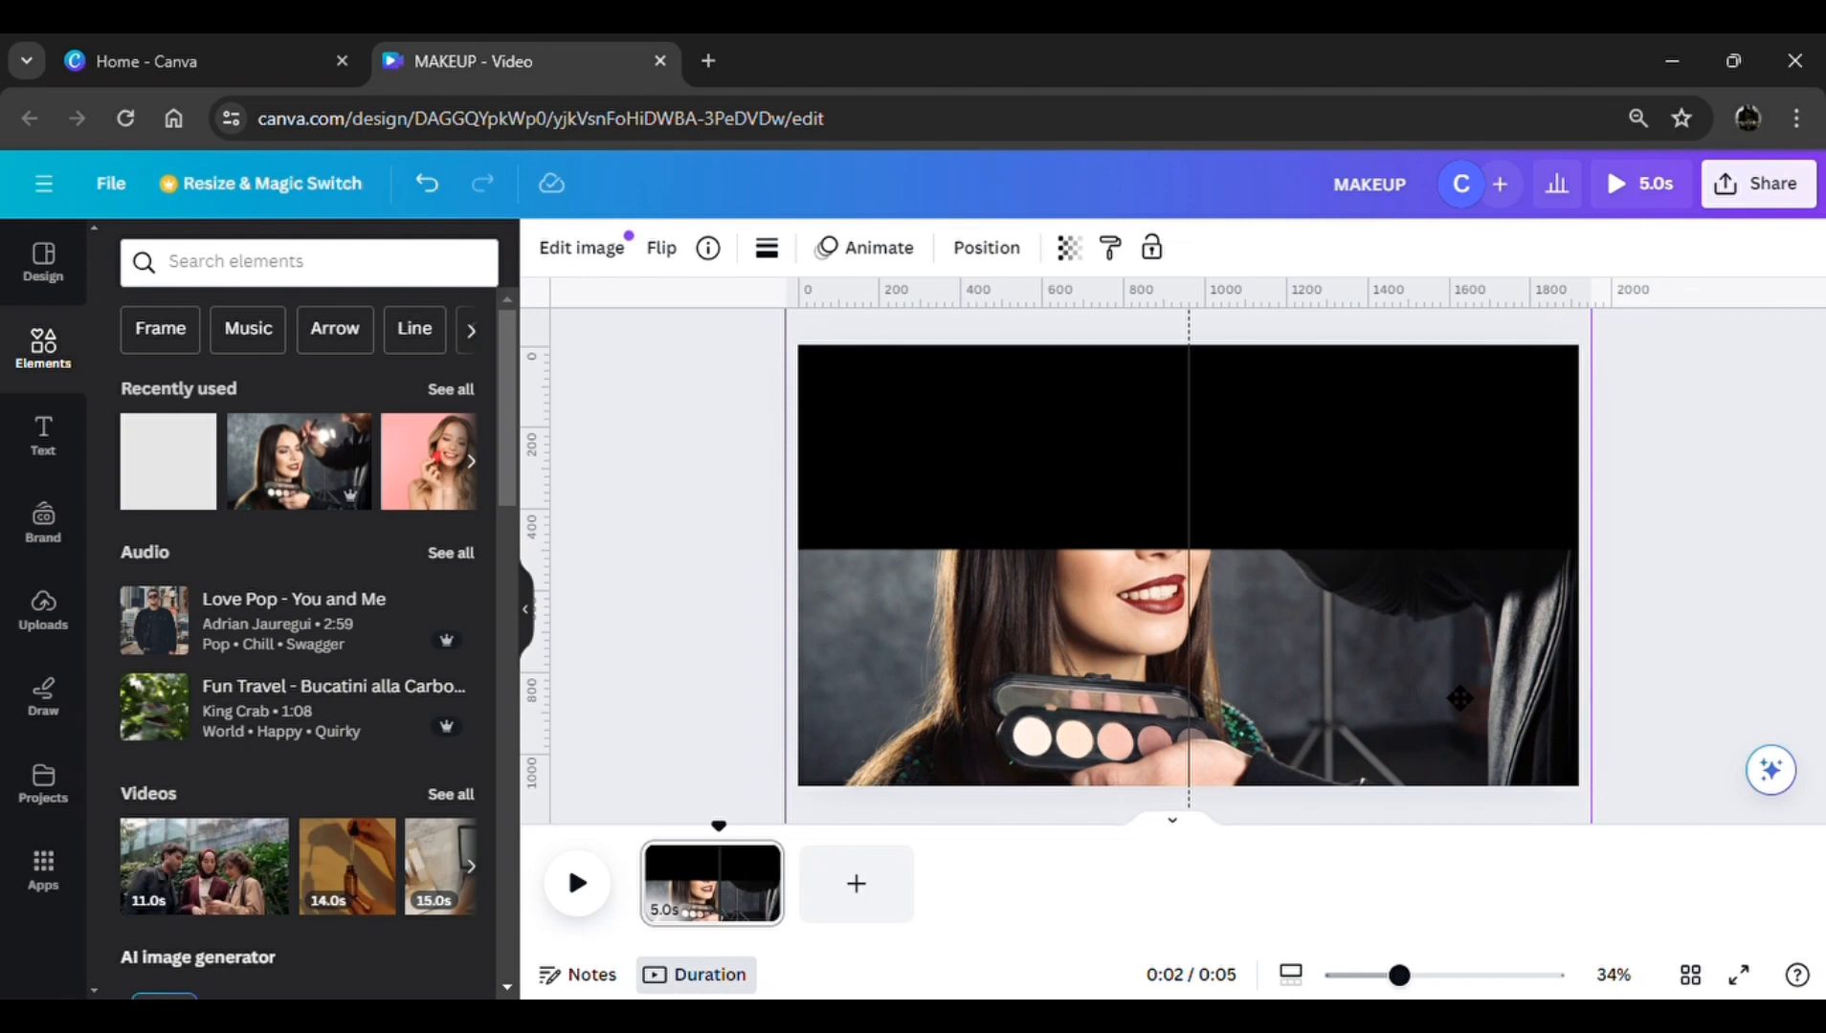
pyautogui.click(1715, 456)
# Group the black shape with its invisible square and move the group up until only a thin black strip covers the photo
pyautogui.moveTo(1759, 461); pyautogui.dragTo(1141, 564)
pyautogui.click(1120, 692)
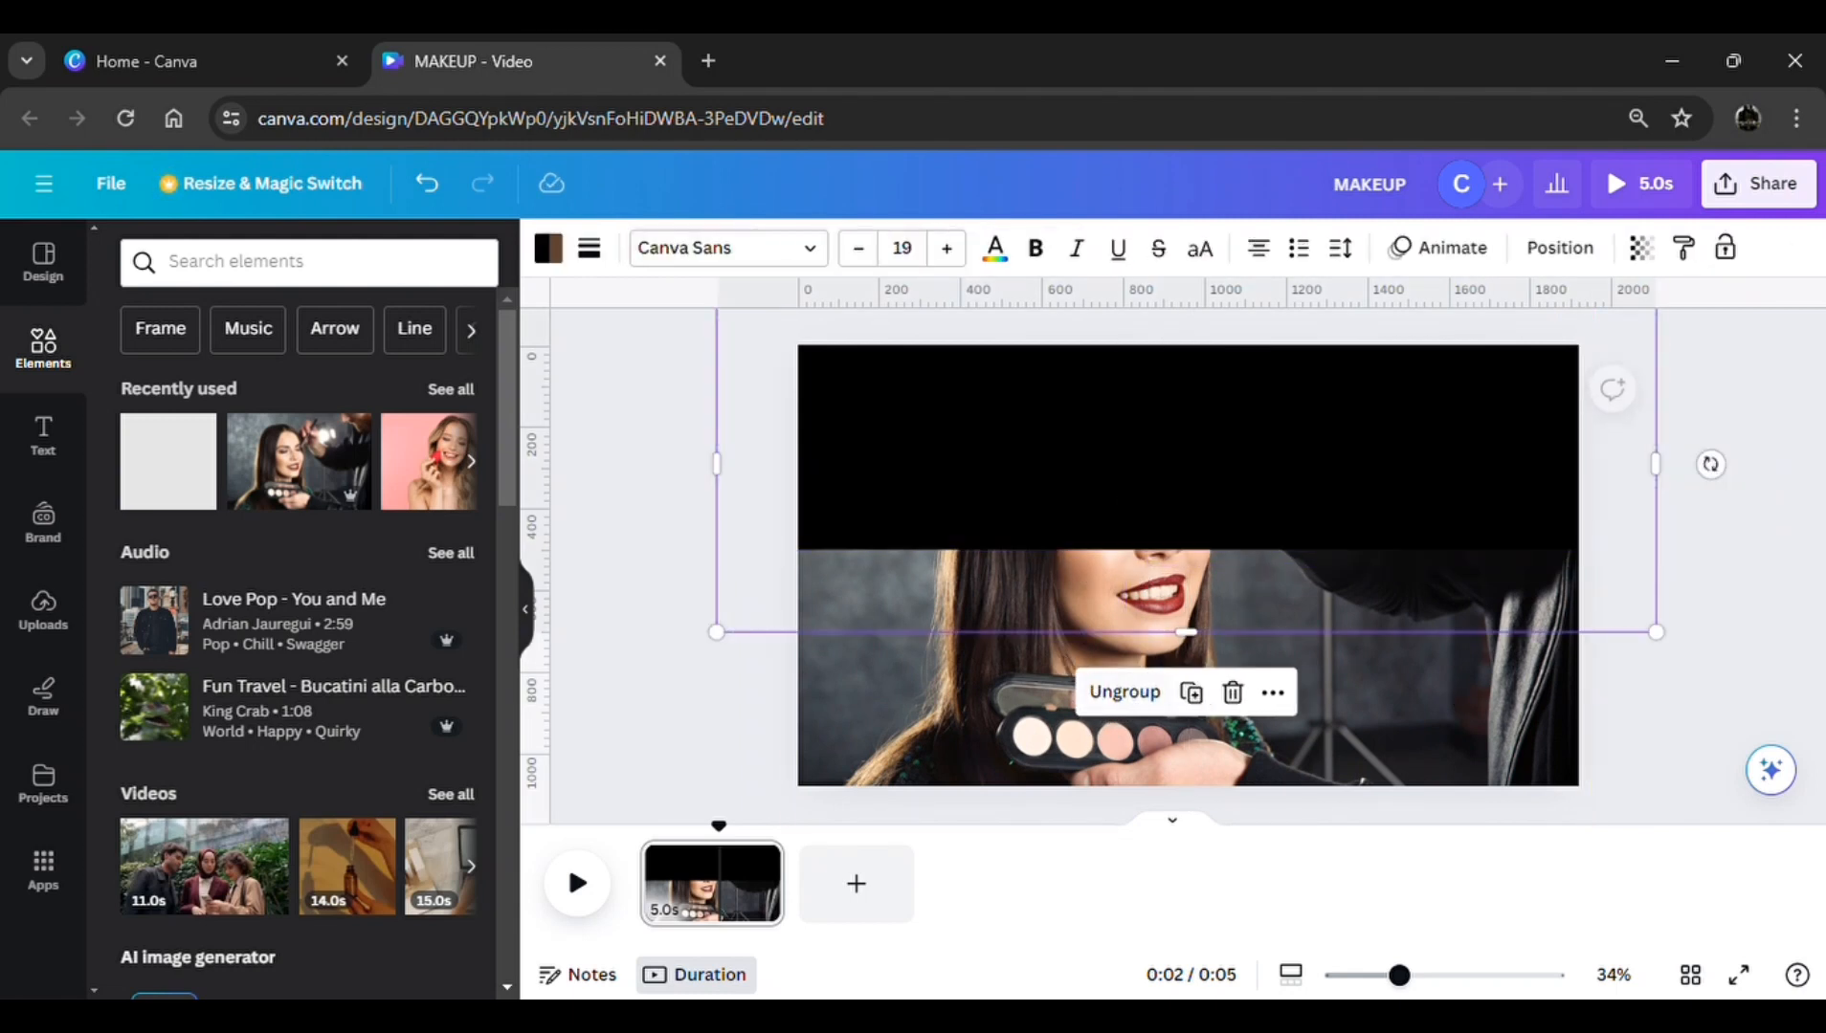
pyautogui.moveTo(1270, 501); pyautogui.dragTo(1264, 317)
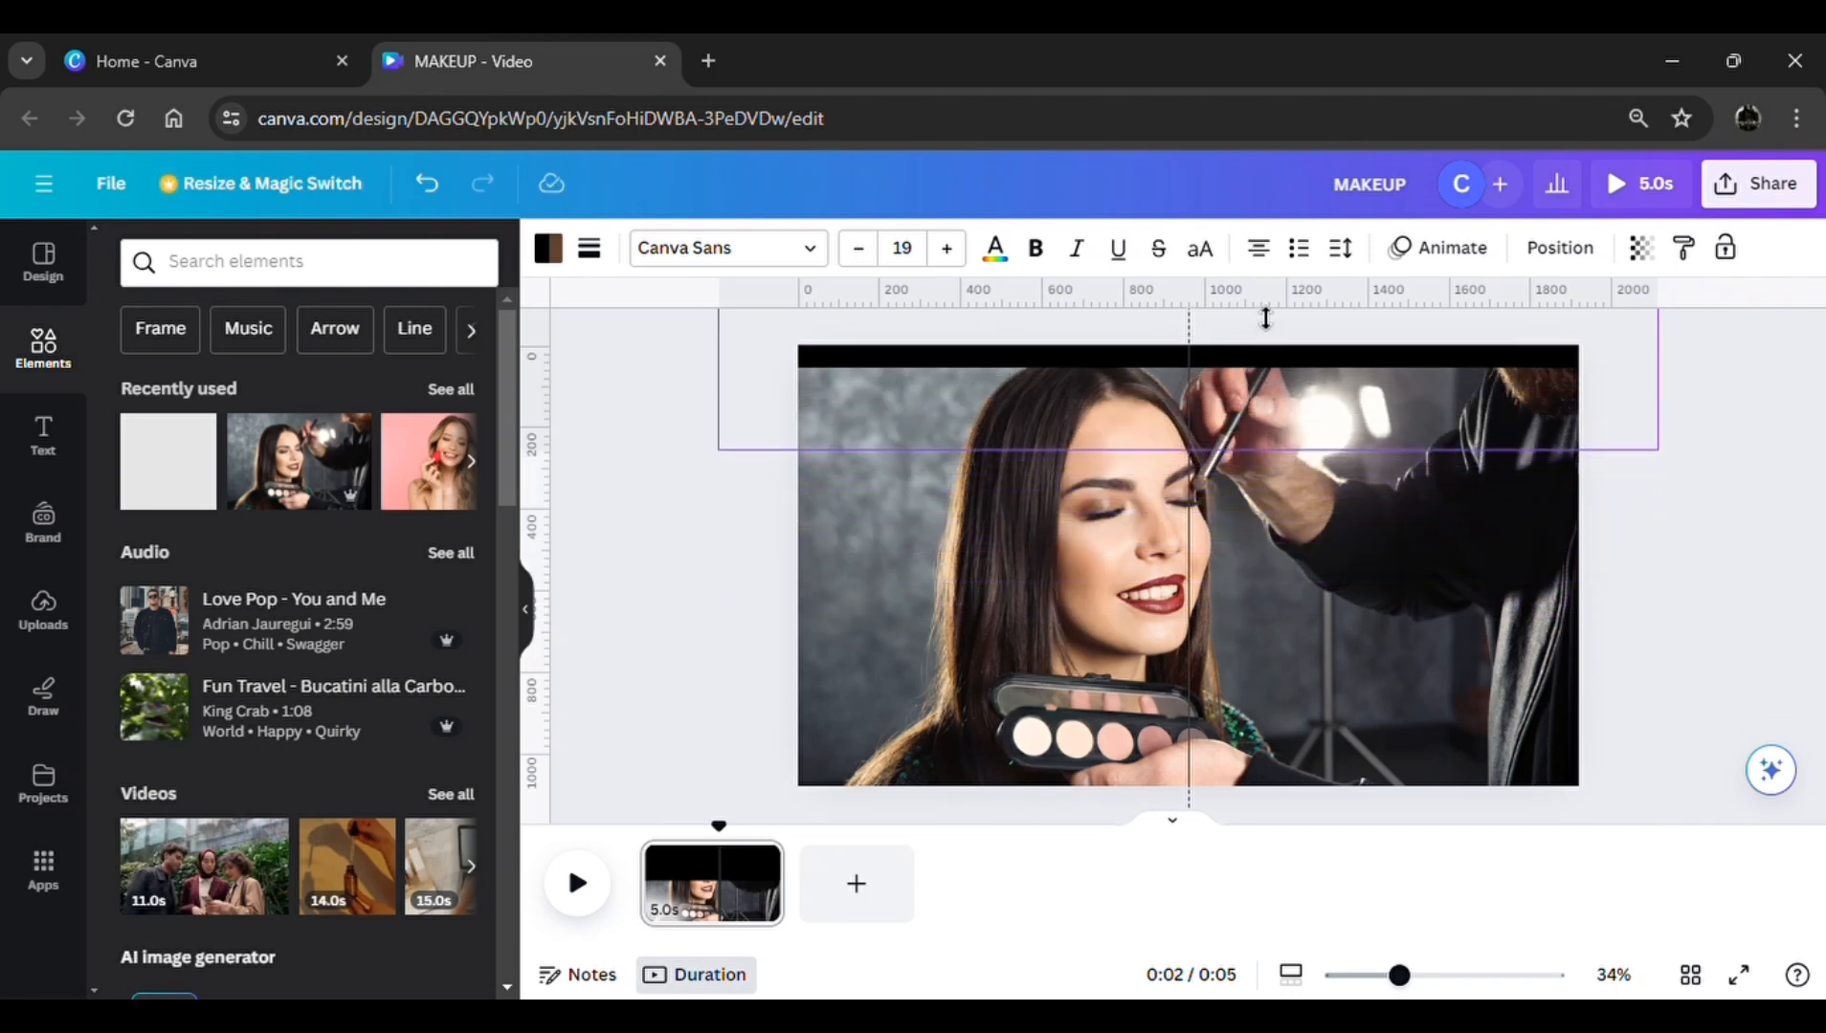
# Duplicate the black bar group and arrange the bars as thin black strips along the page's top and bottom edges
pyautogui.click(1195, 520)
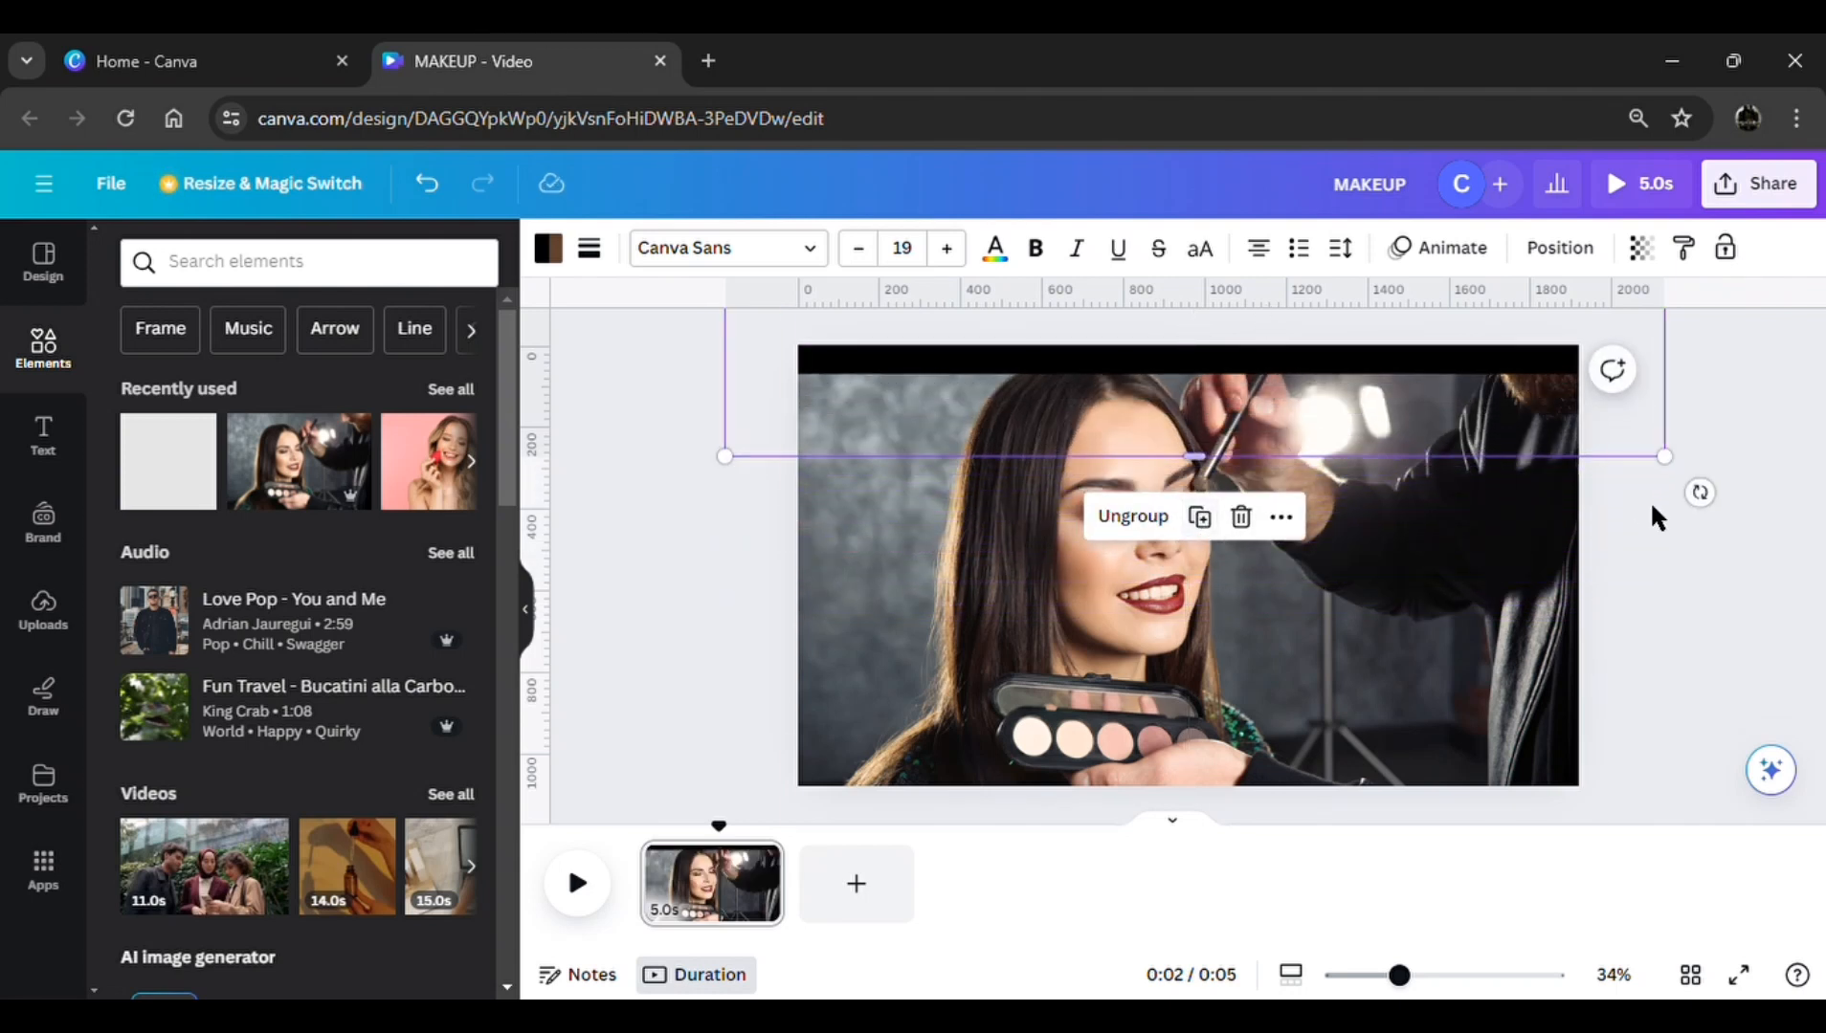
pyautogui.click(1713, 538)
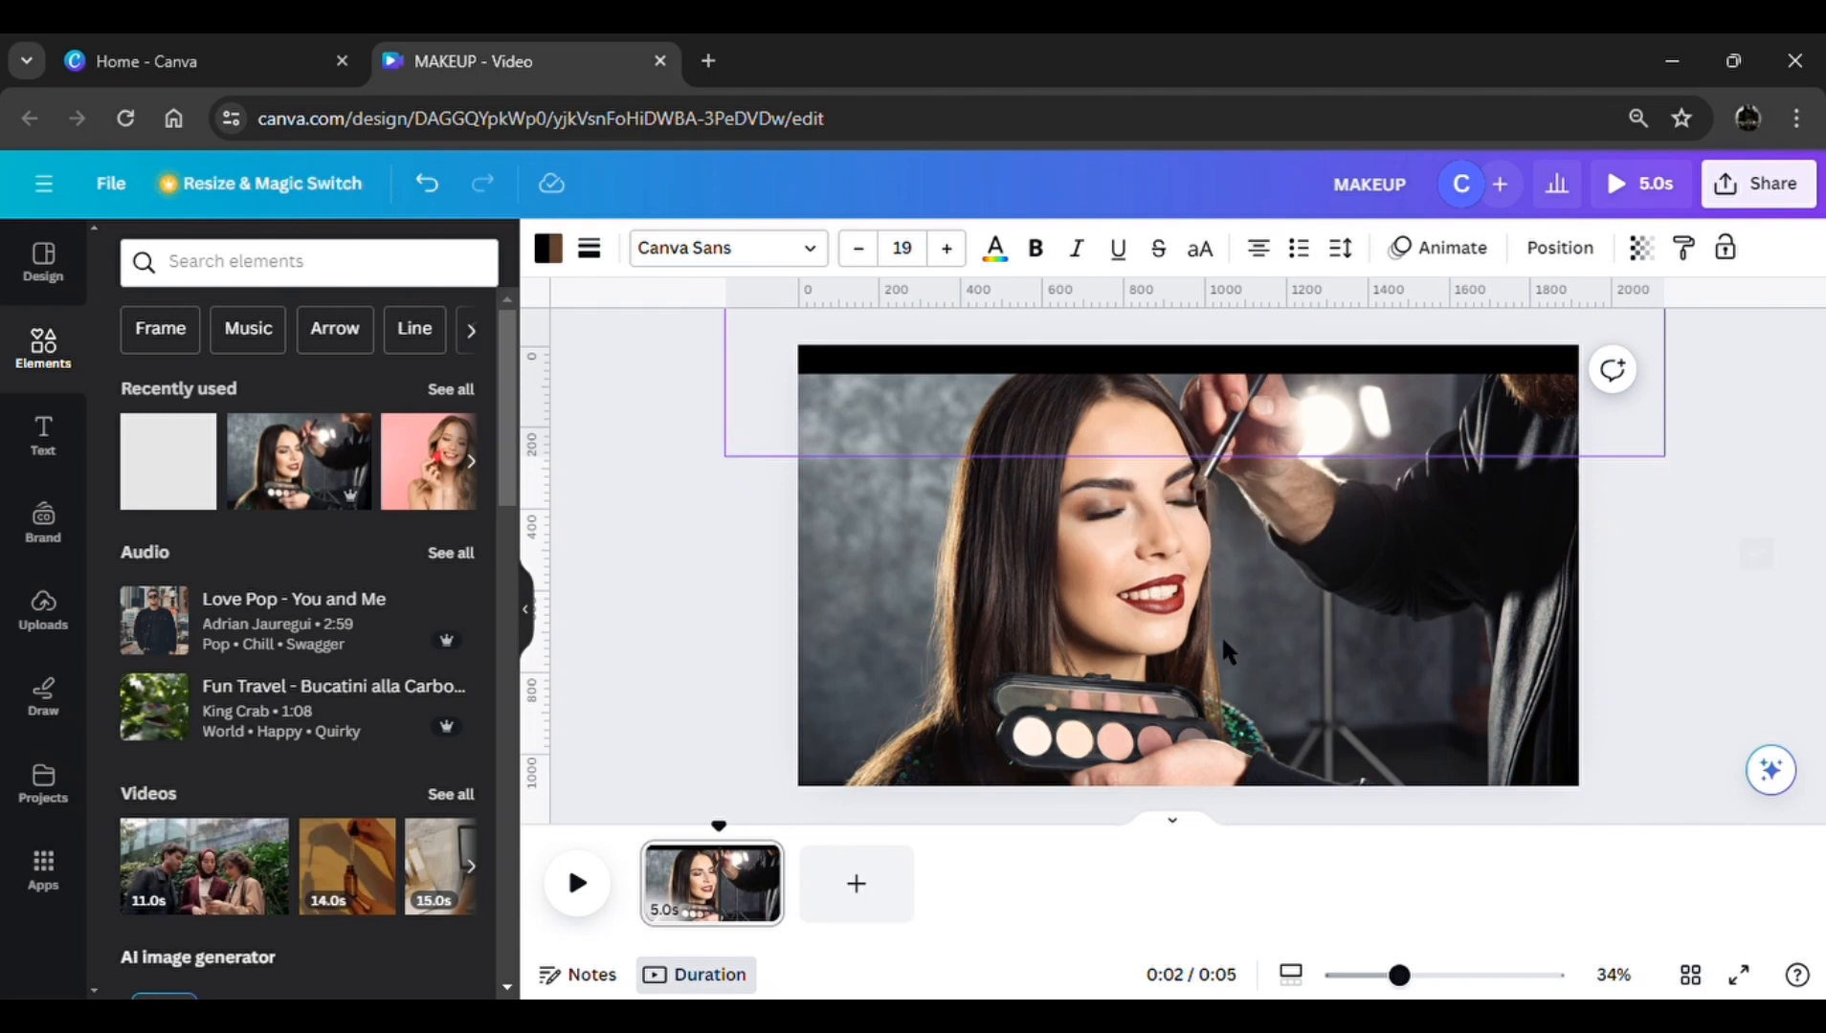
pyautogui.moveTo(1225, 635); pyautogui.dragTo(1189, 53)
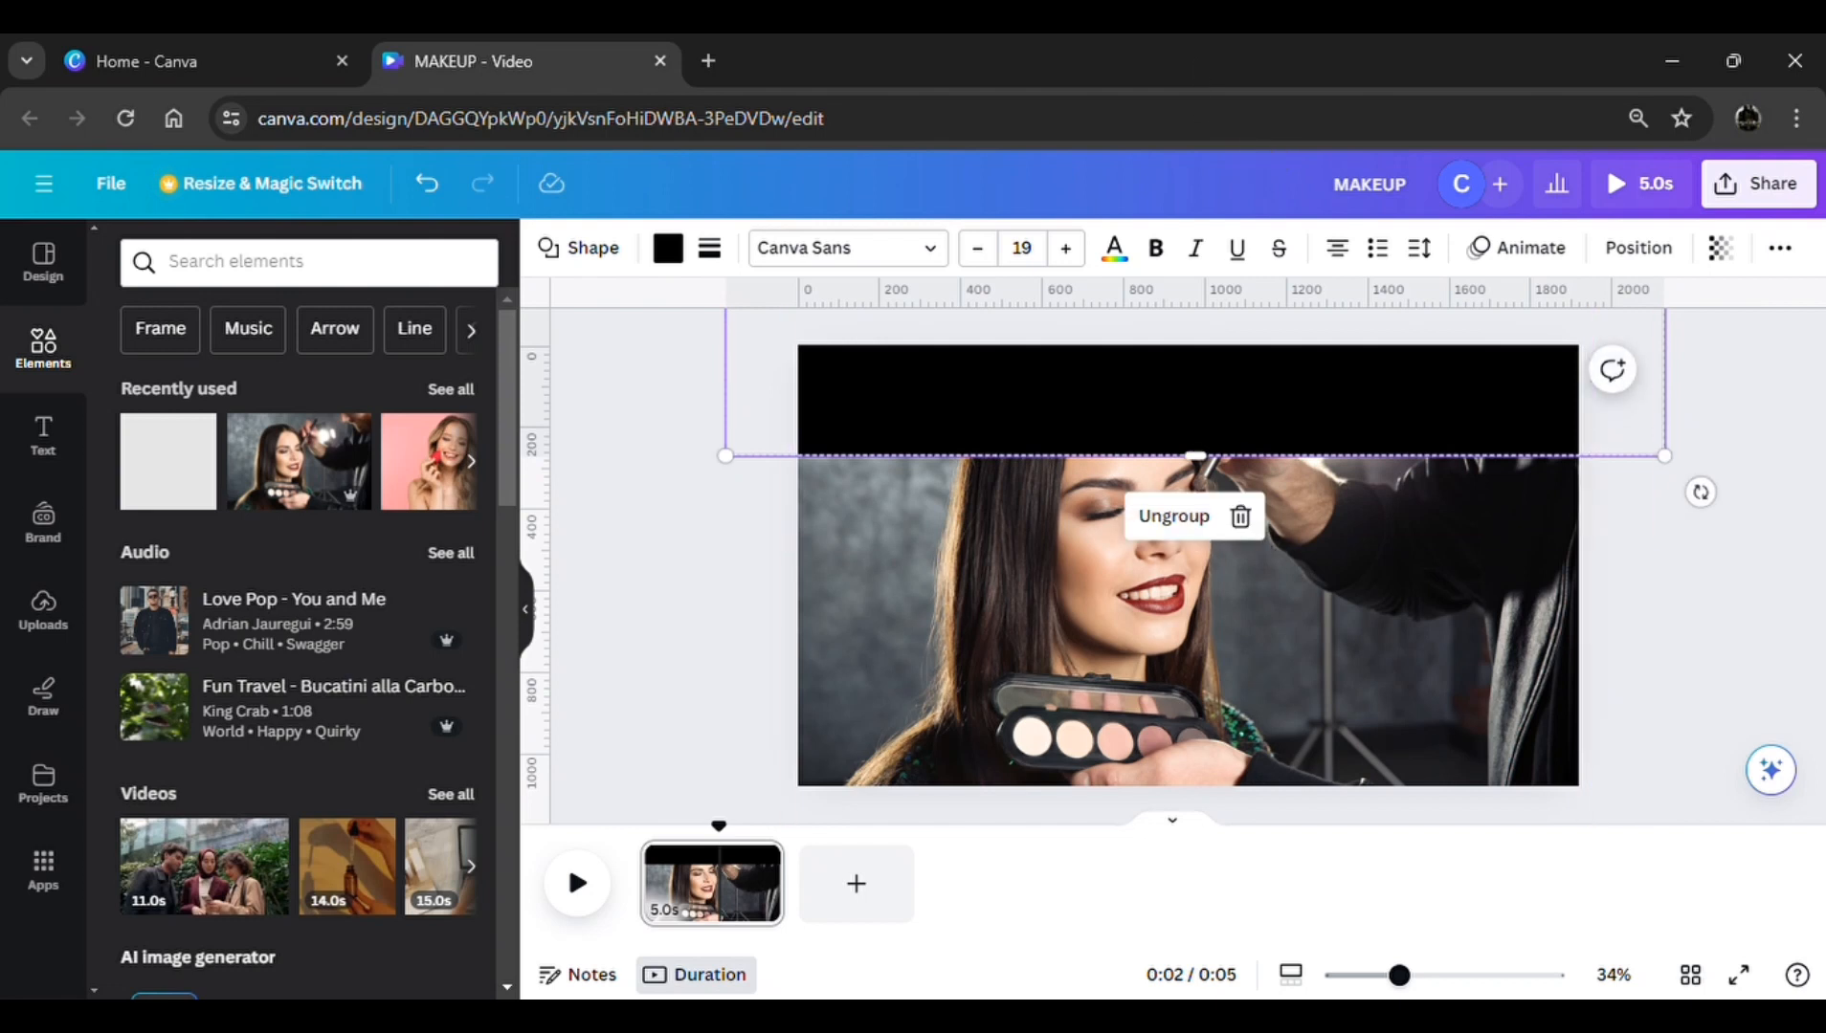
pyautogui.moveTo(1196, 428); pyautogui.dragTo(1251, 334)
pyautogui.click(1665, 660)
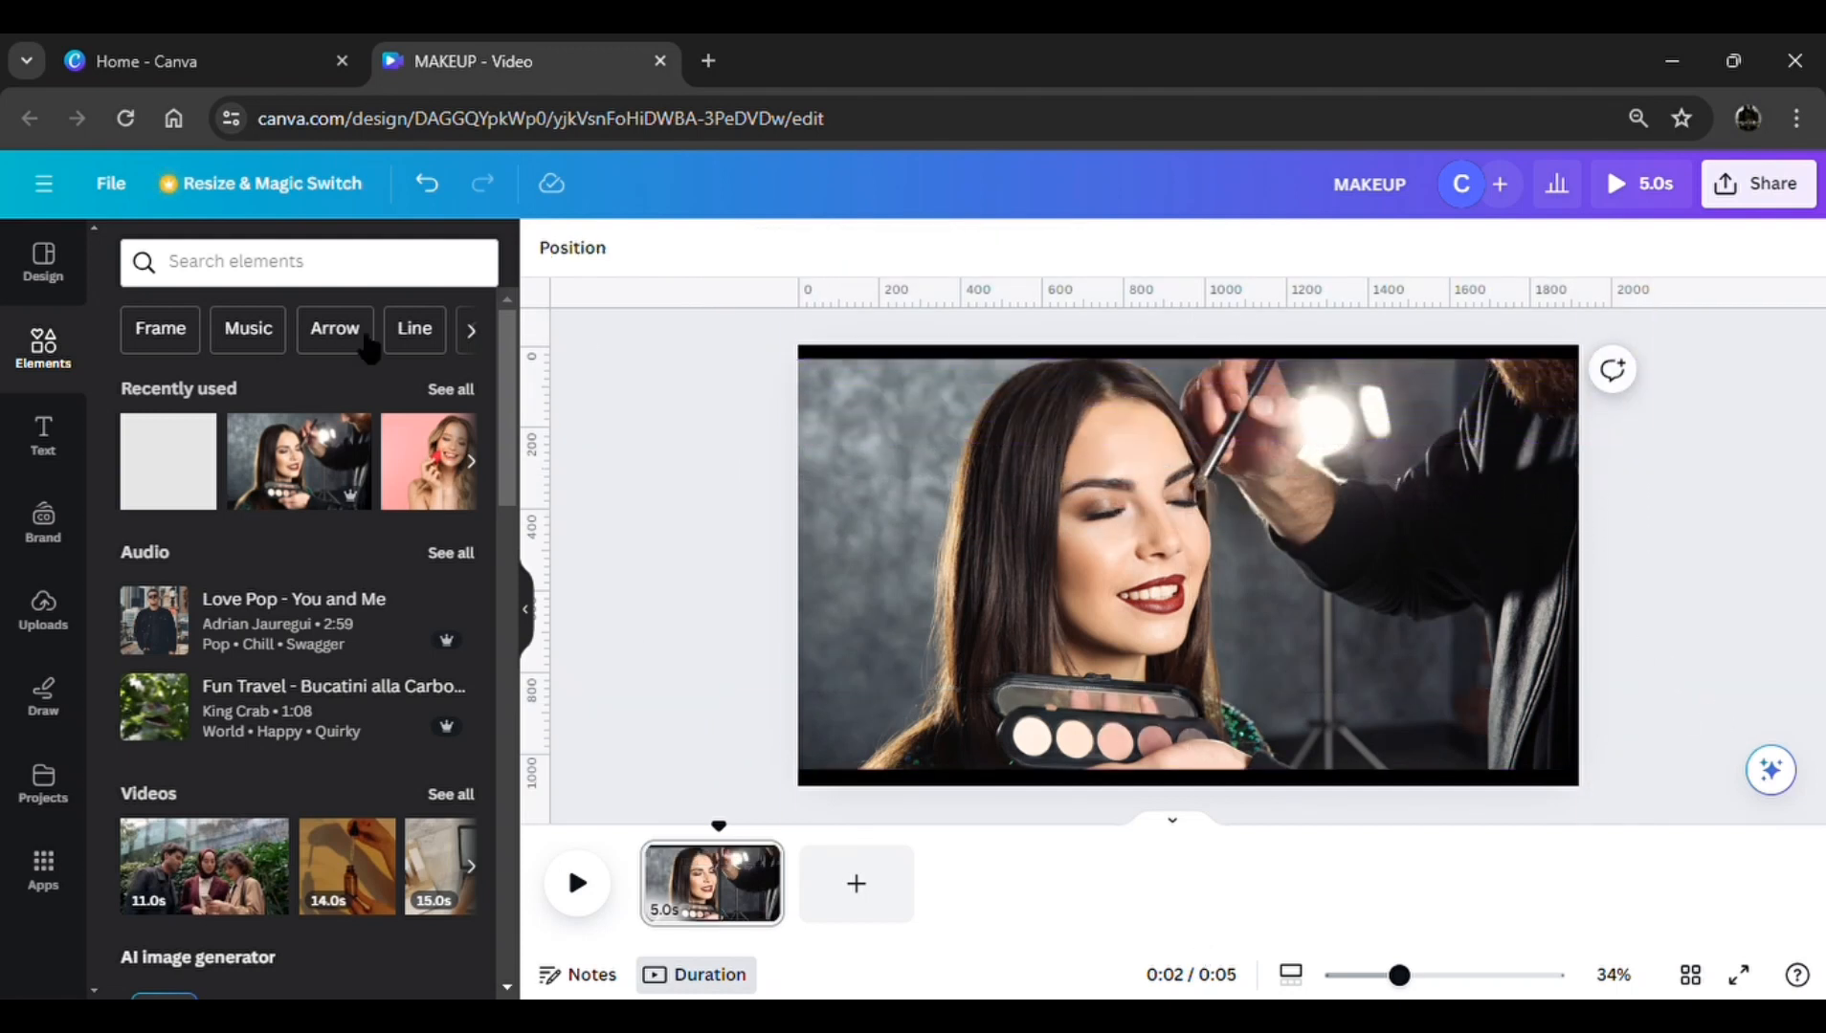
# Add a heading to the page that reads "MAKEUPARTIST"
pyautogui.click(64, 452)
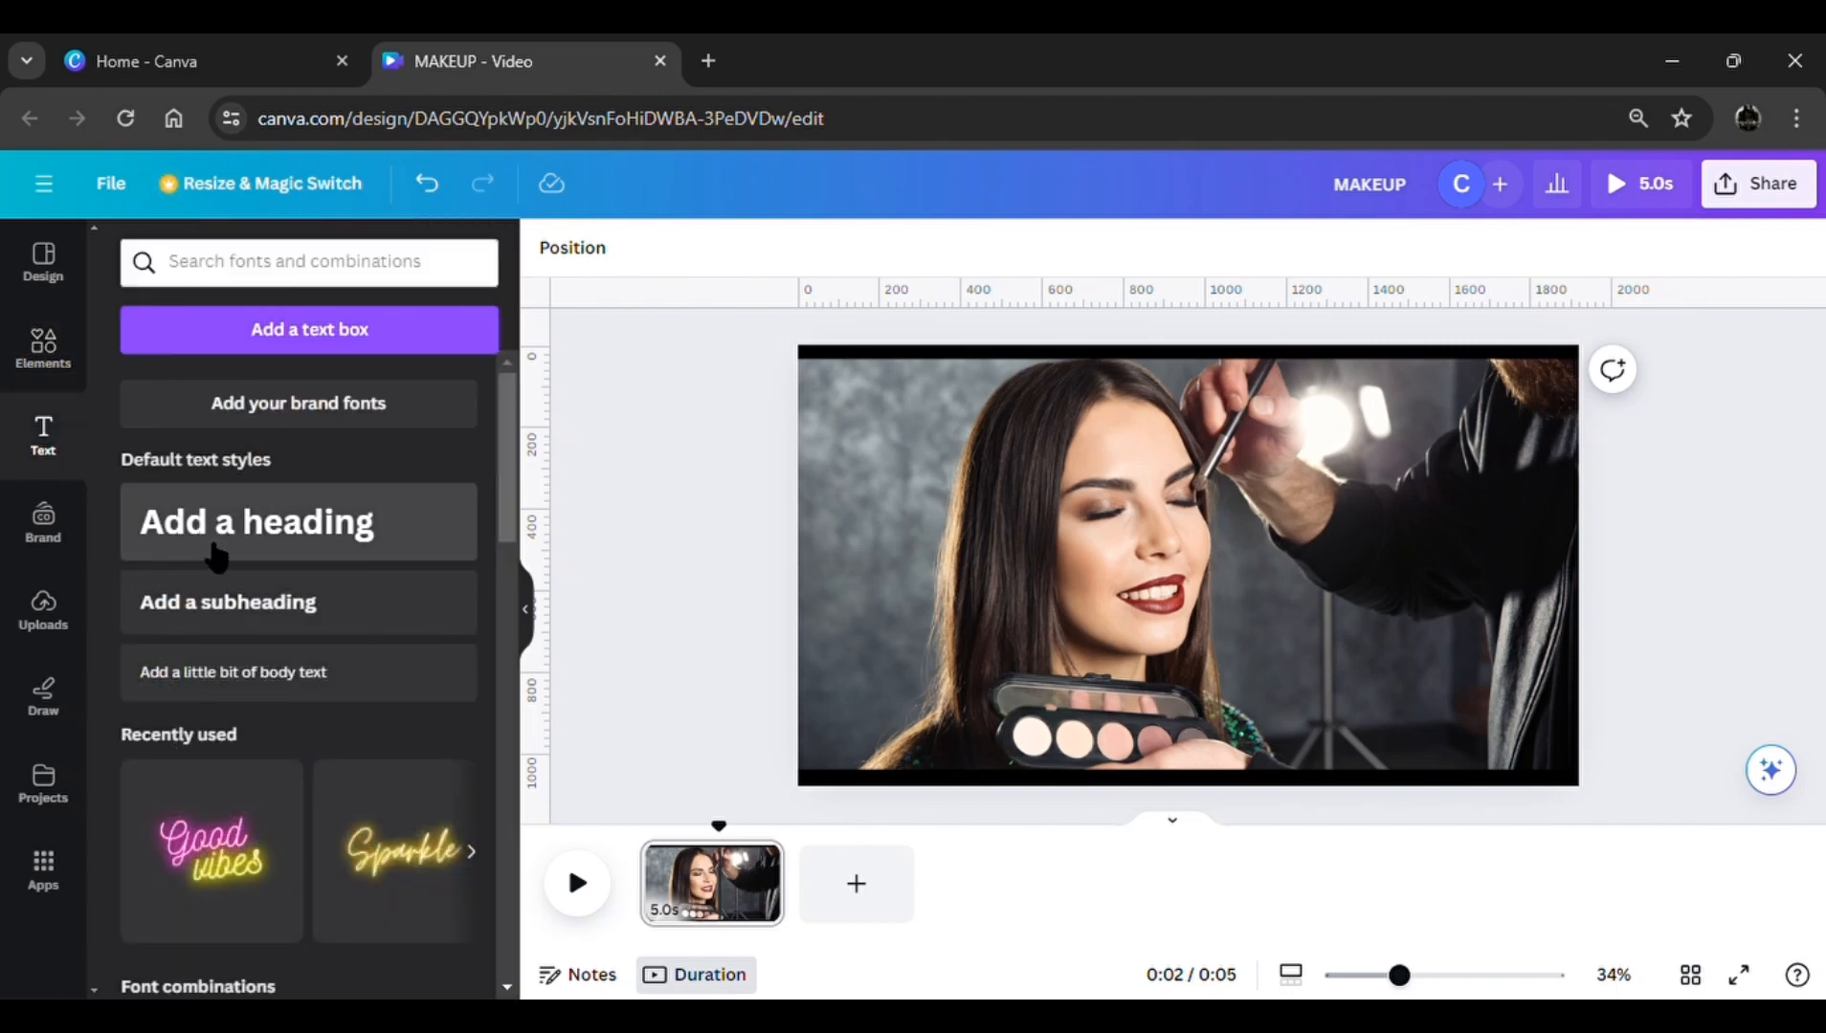
pyautogui.click(262, 536)
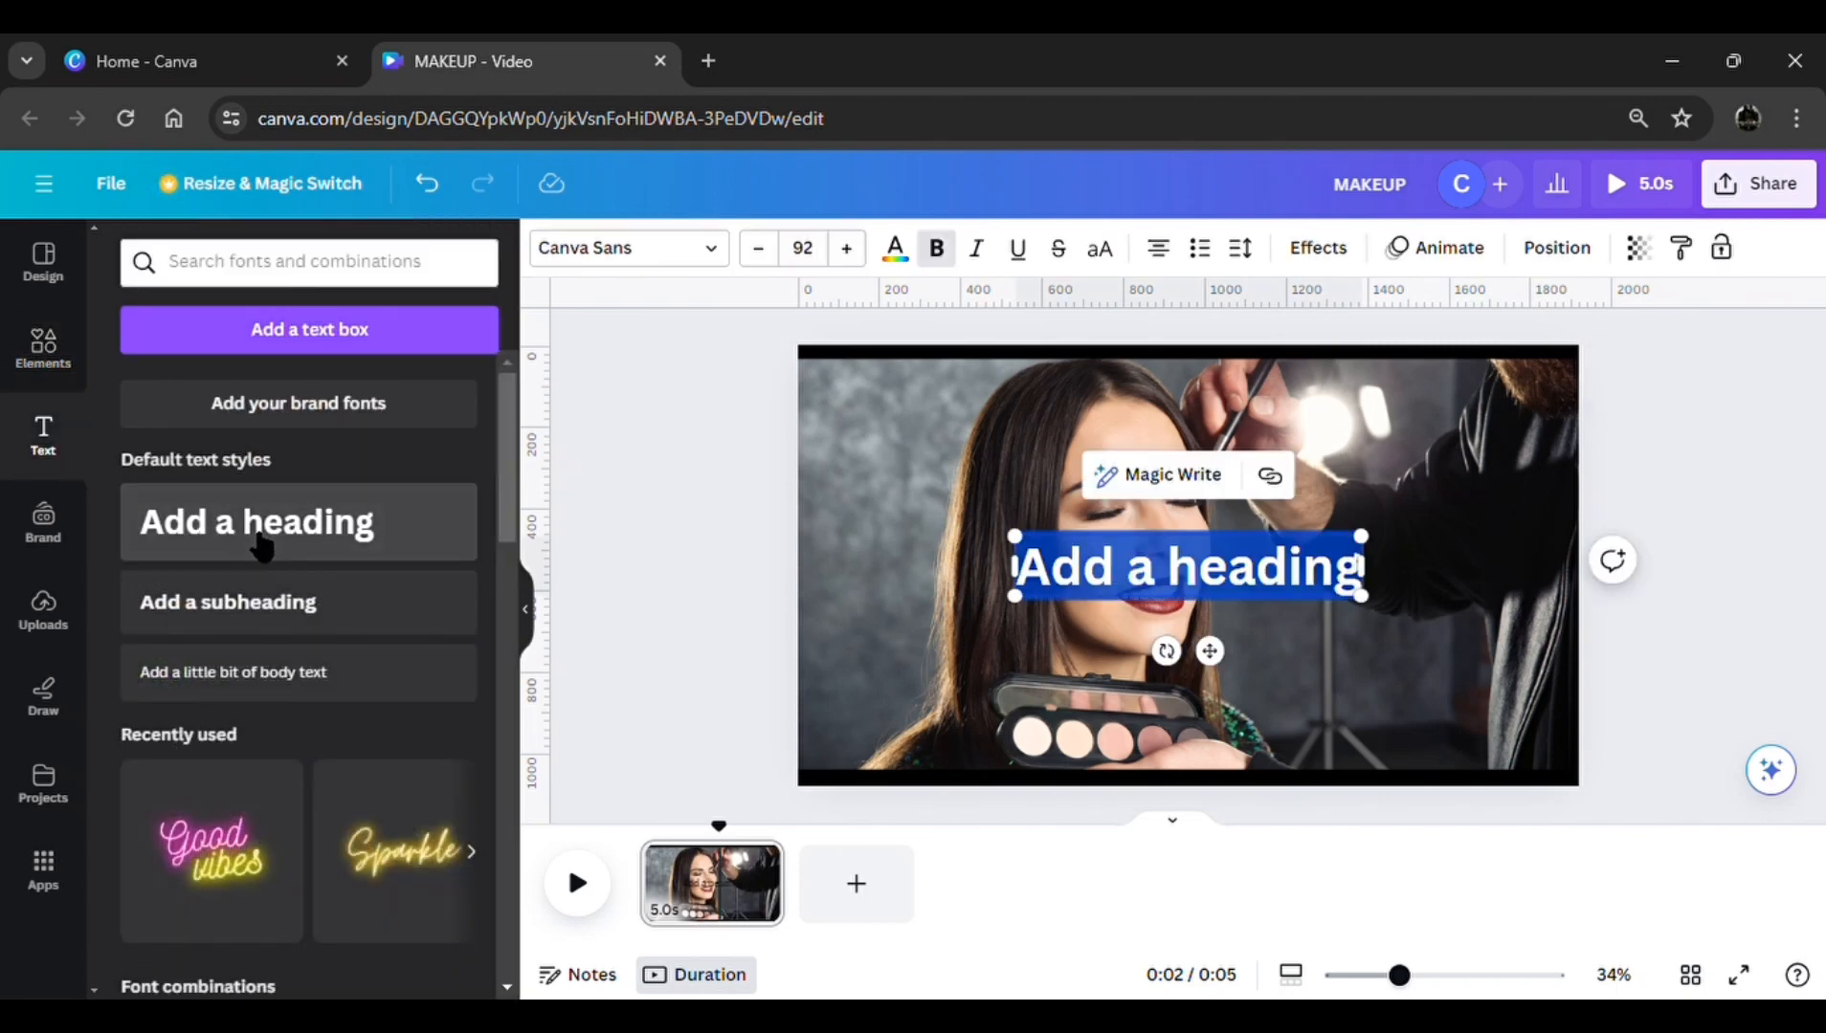
pyautogui.write('MAK')
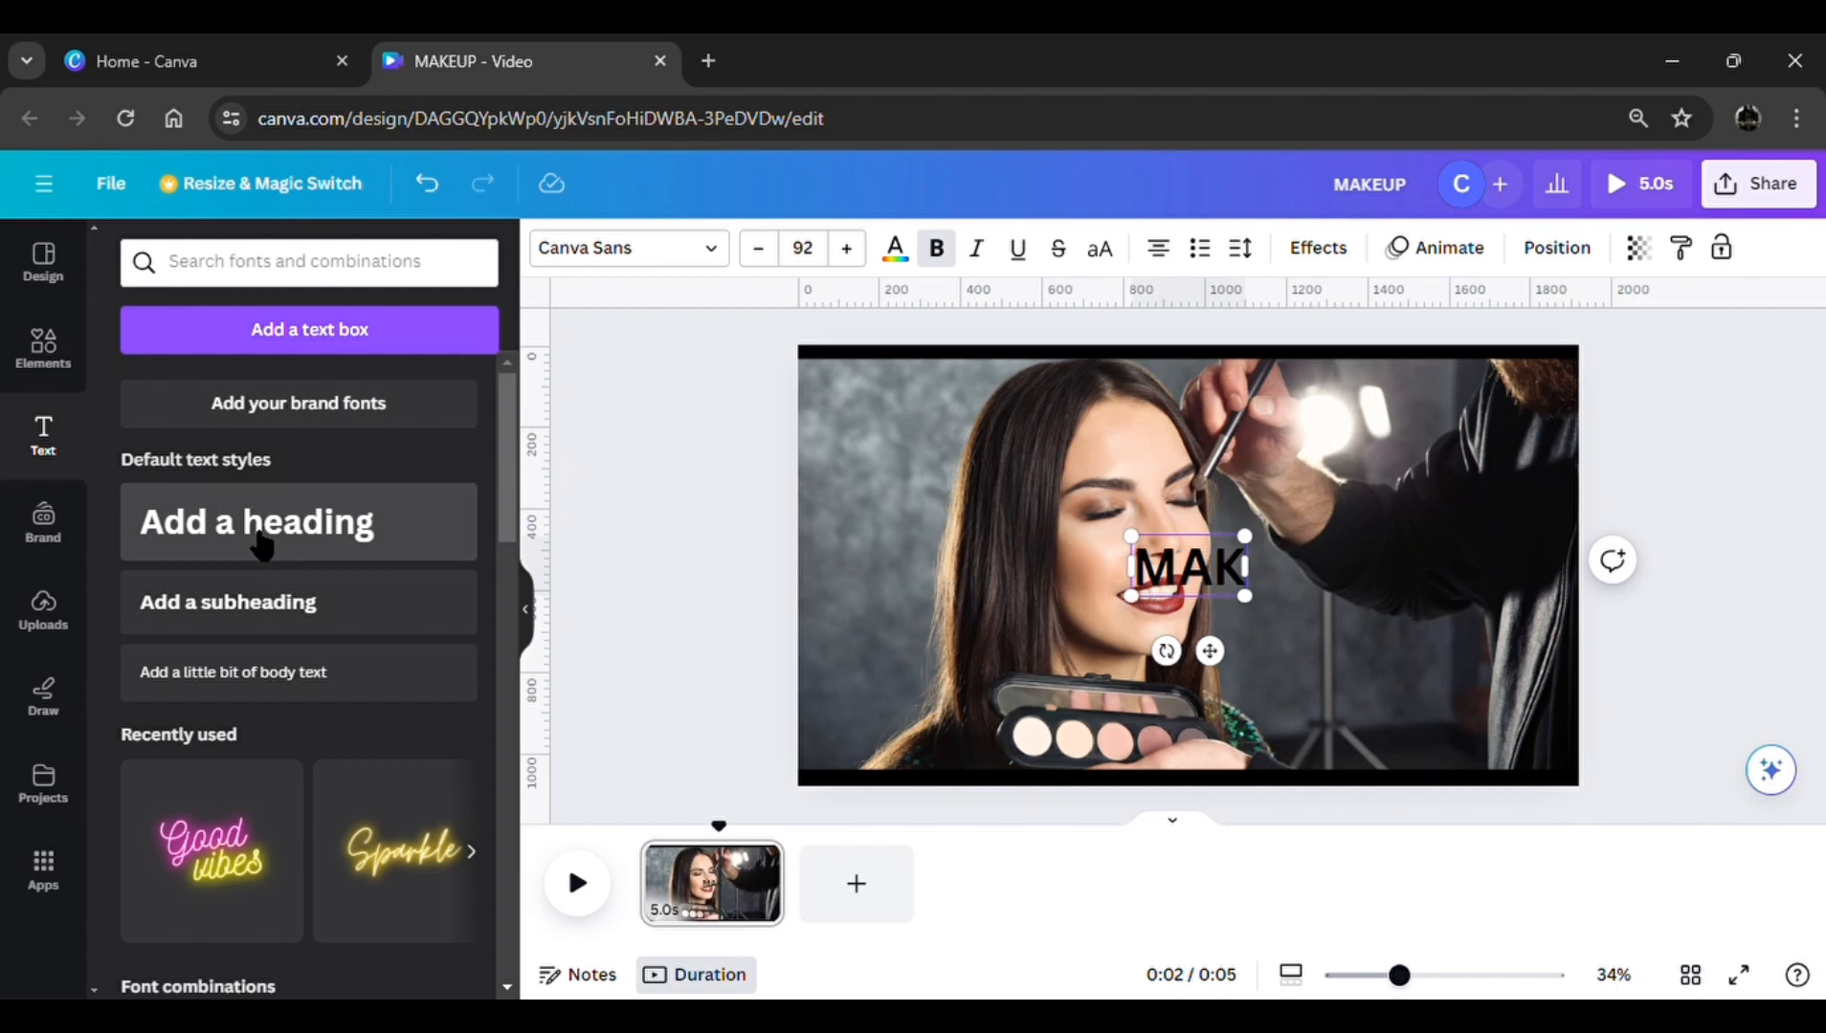
pyautogui.write('EUPA')
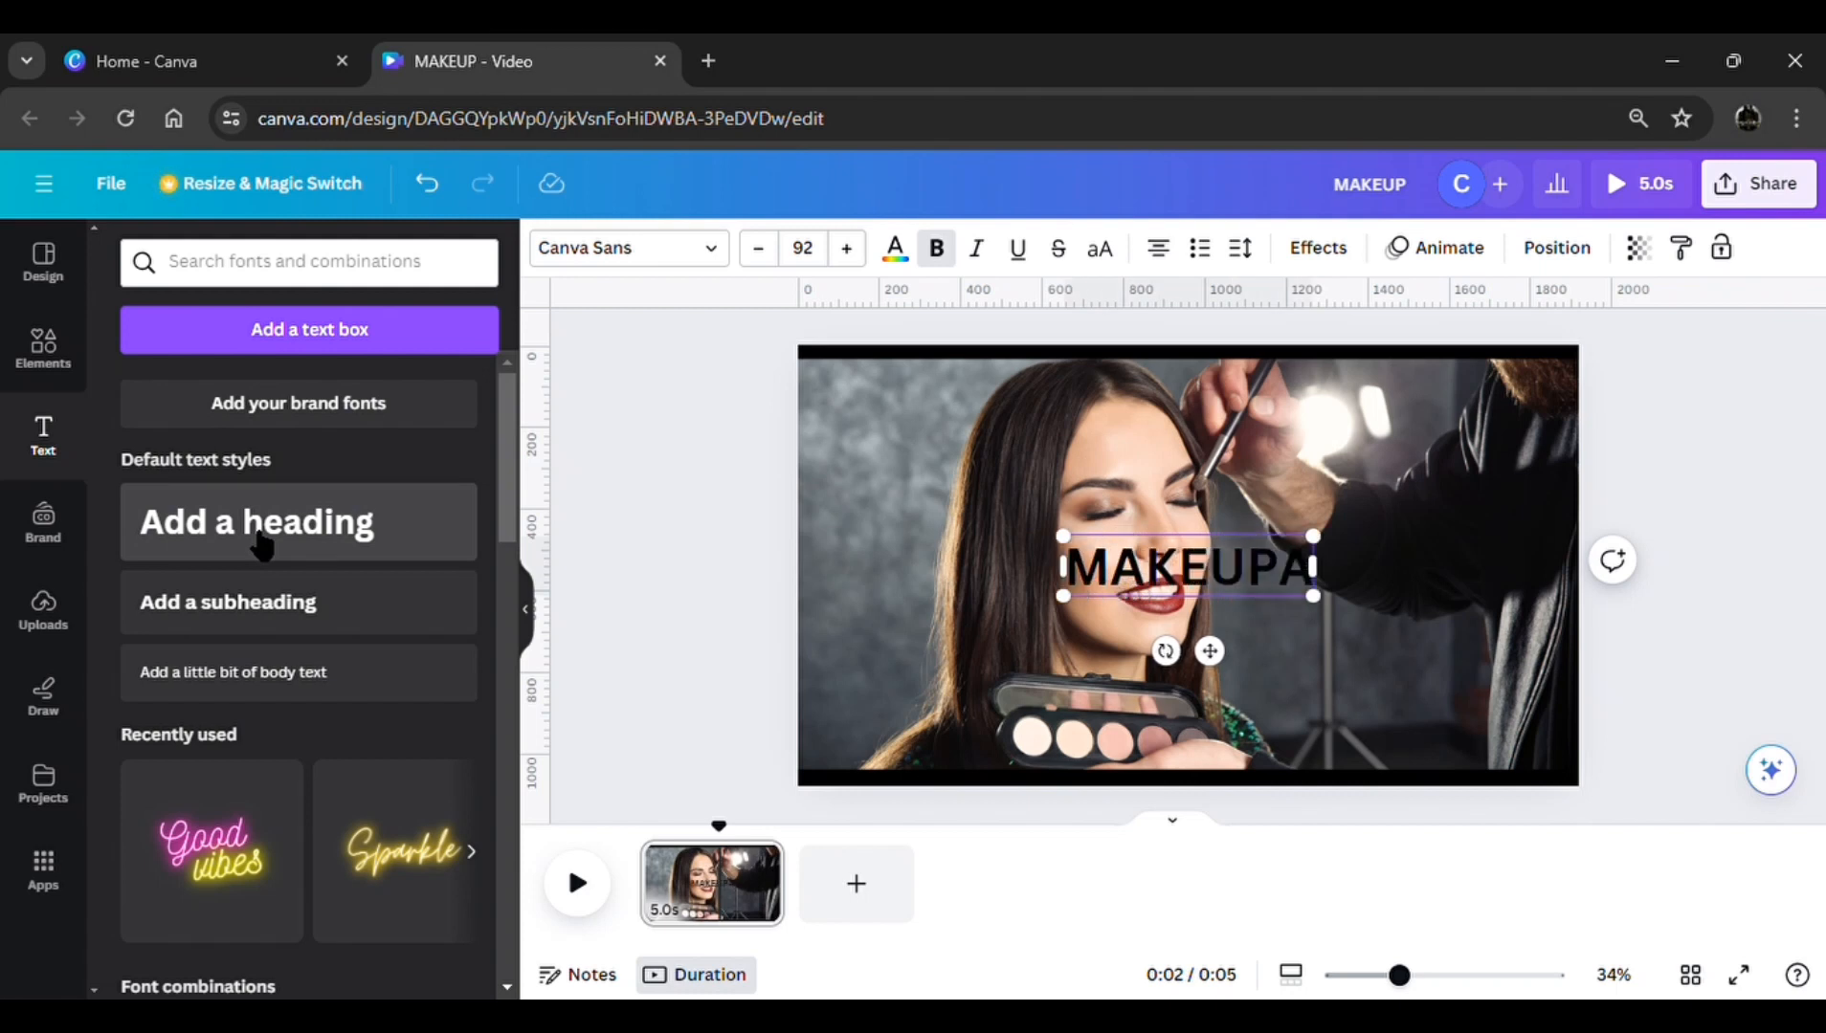
pyautogui.write('RTIST')
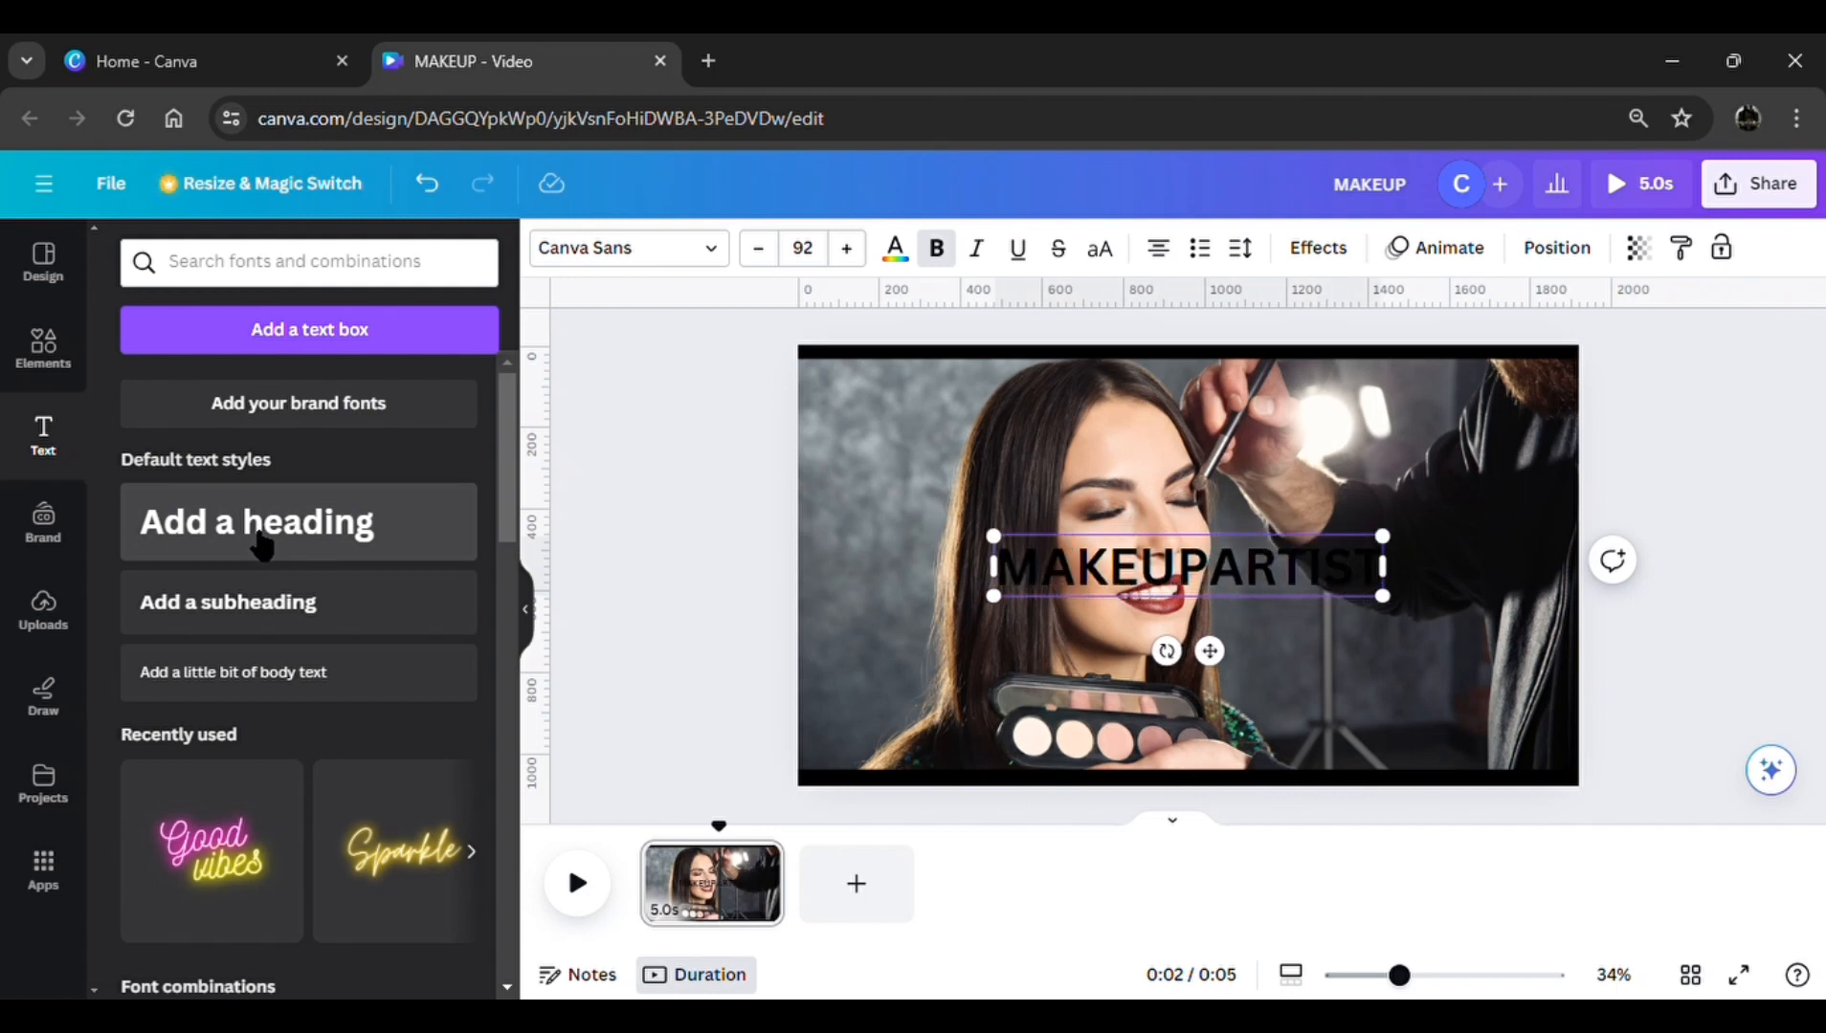
# Colour the heading text white and set its font to League Spartan
pyautogui.click(897, 250)
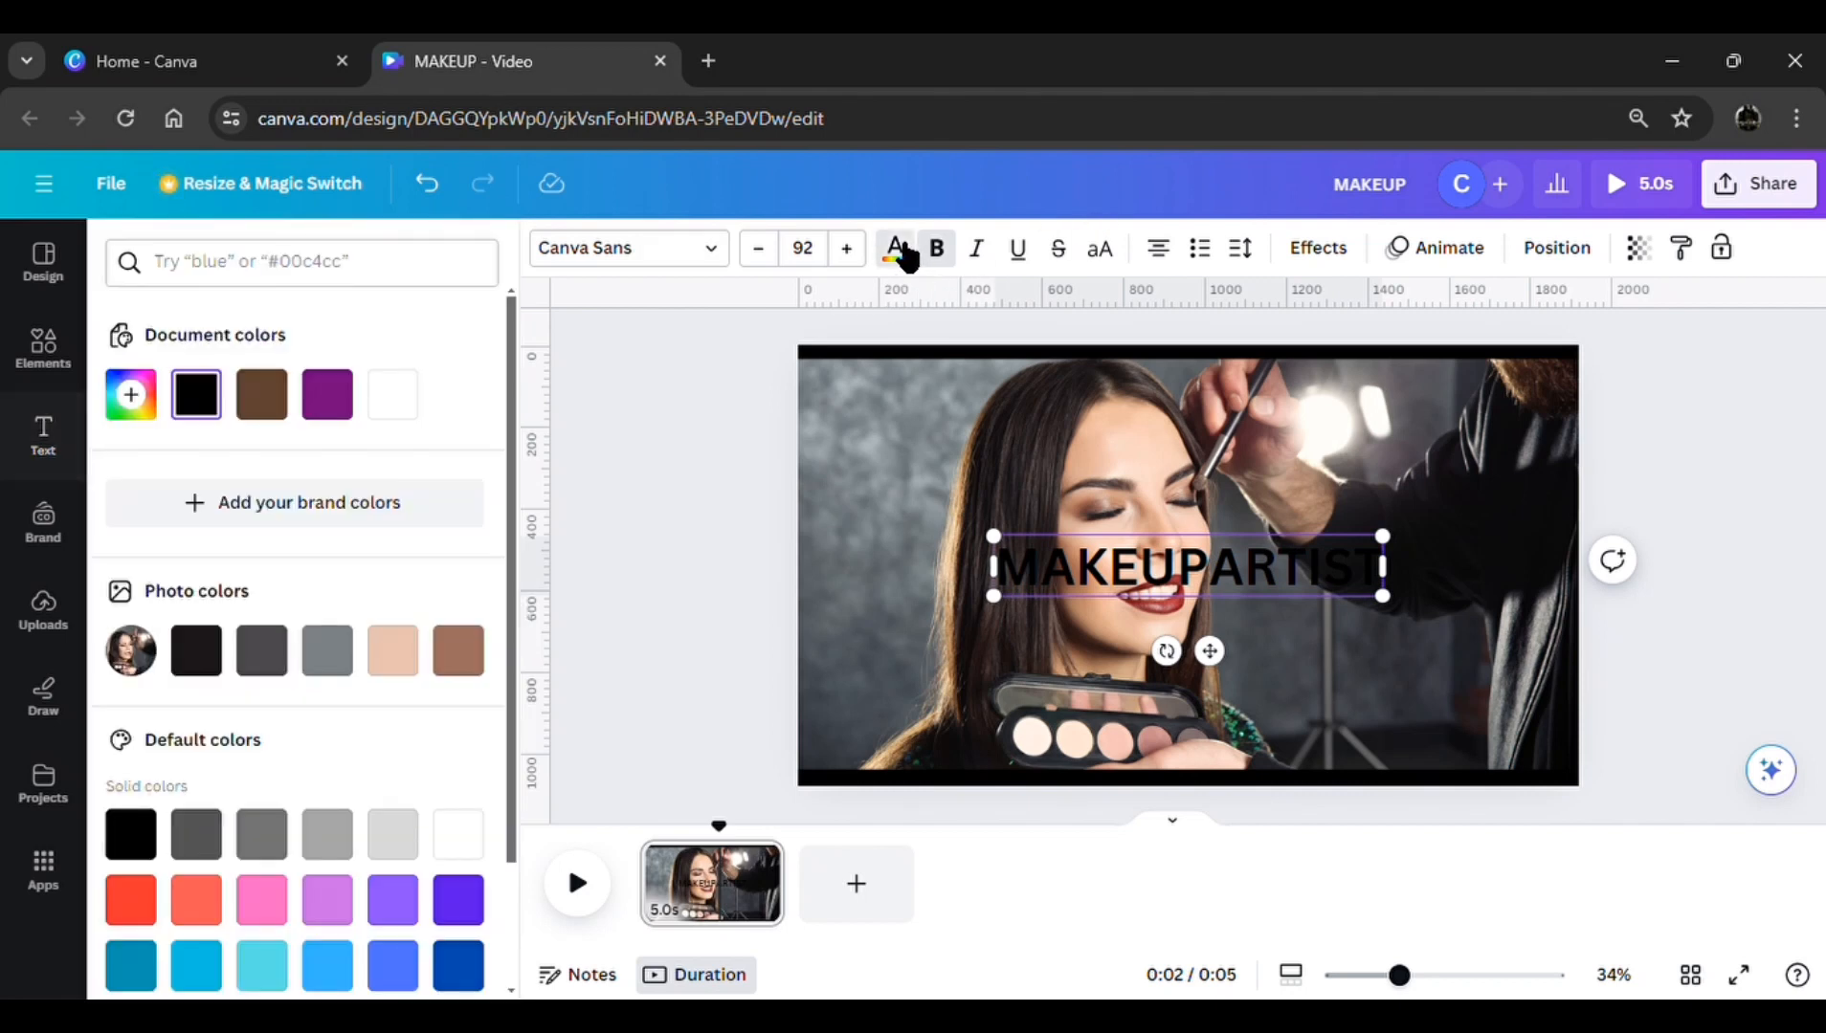
pyautogui.click(457, 851)
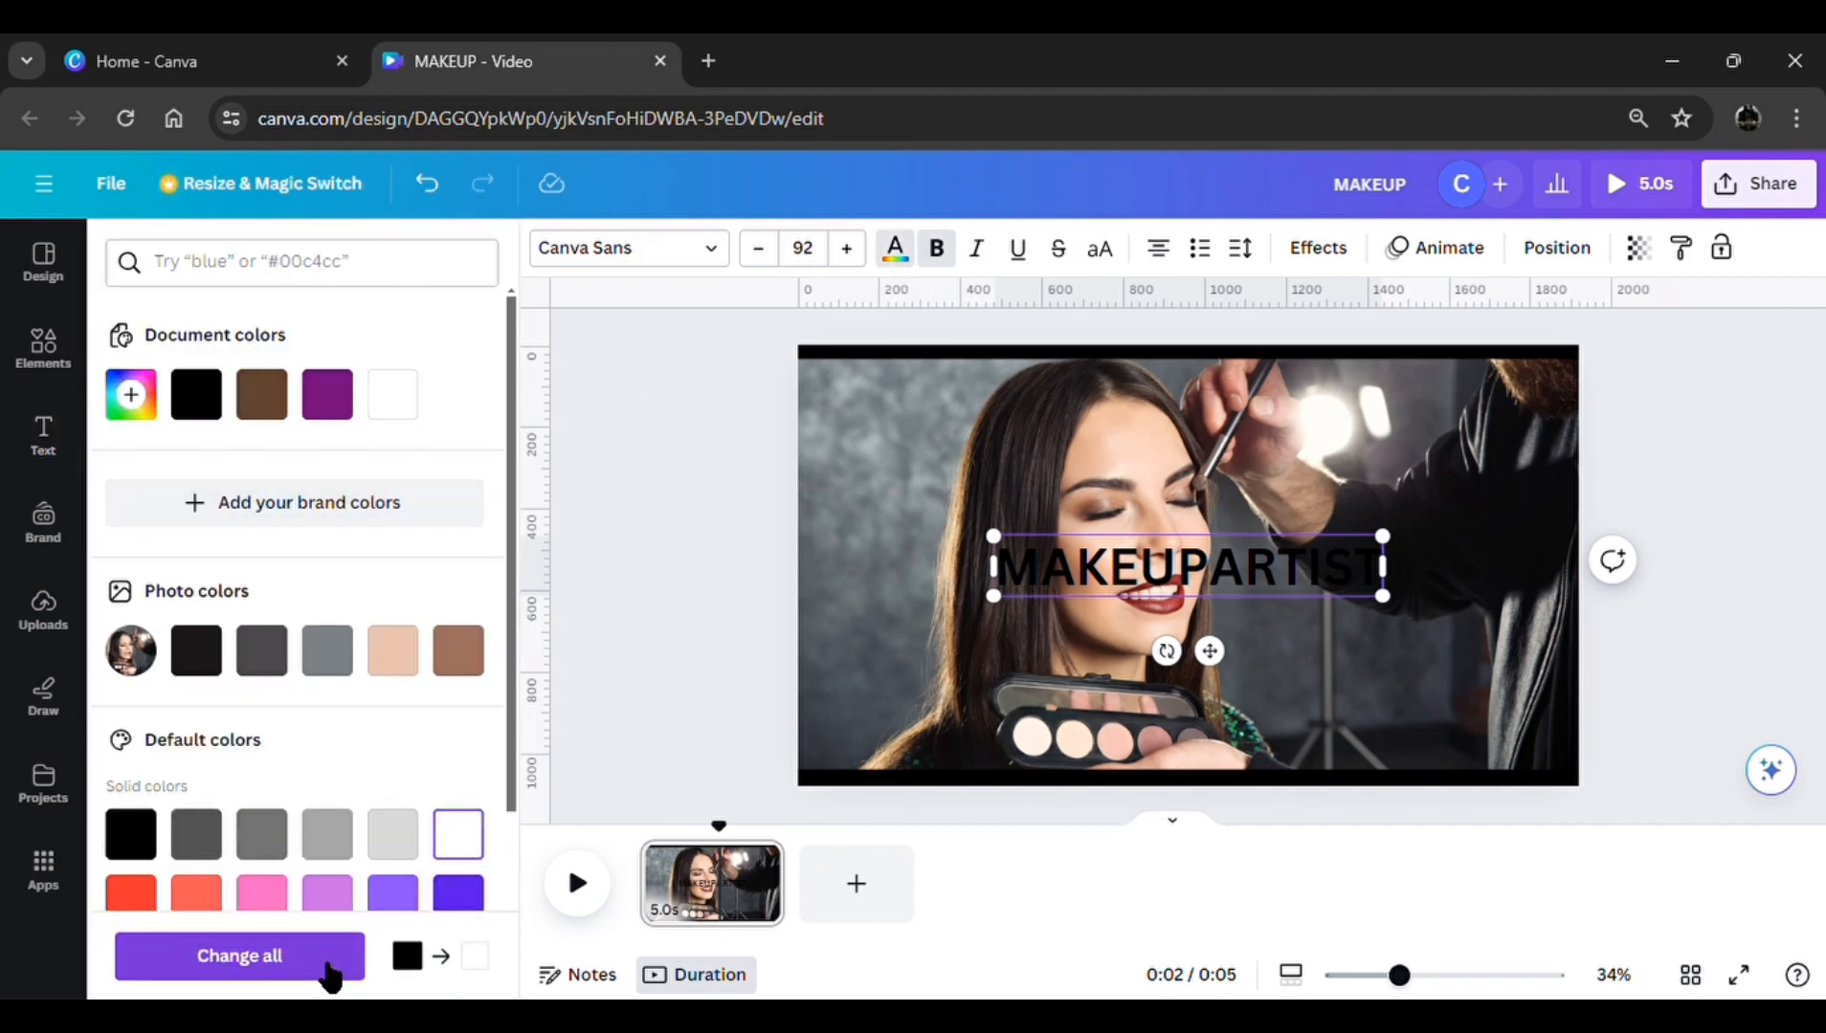
pyautogui.click(327, 971)
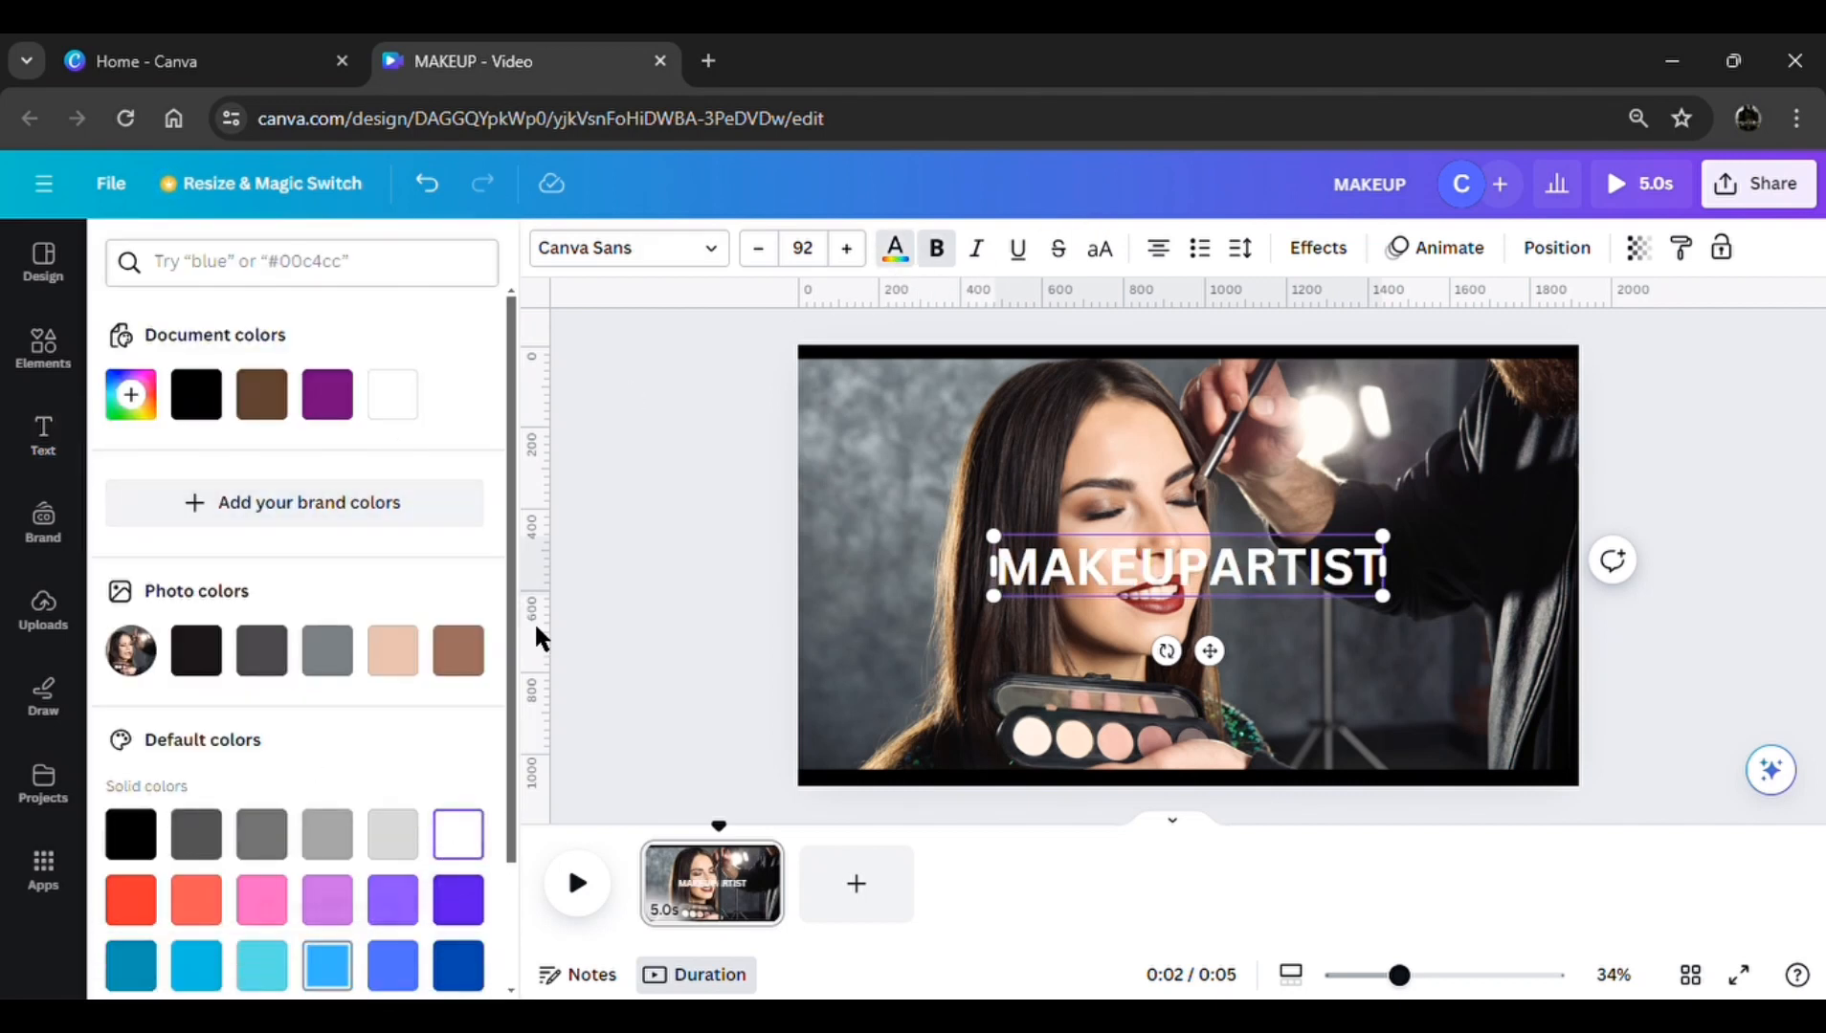
pyautogui.click(649, 250)
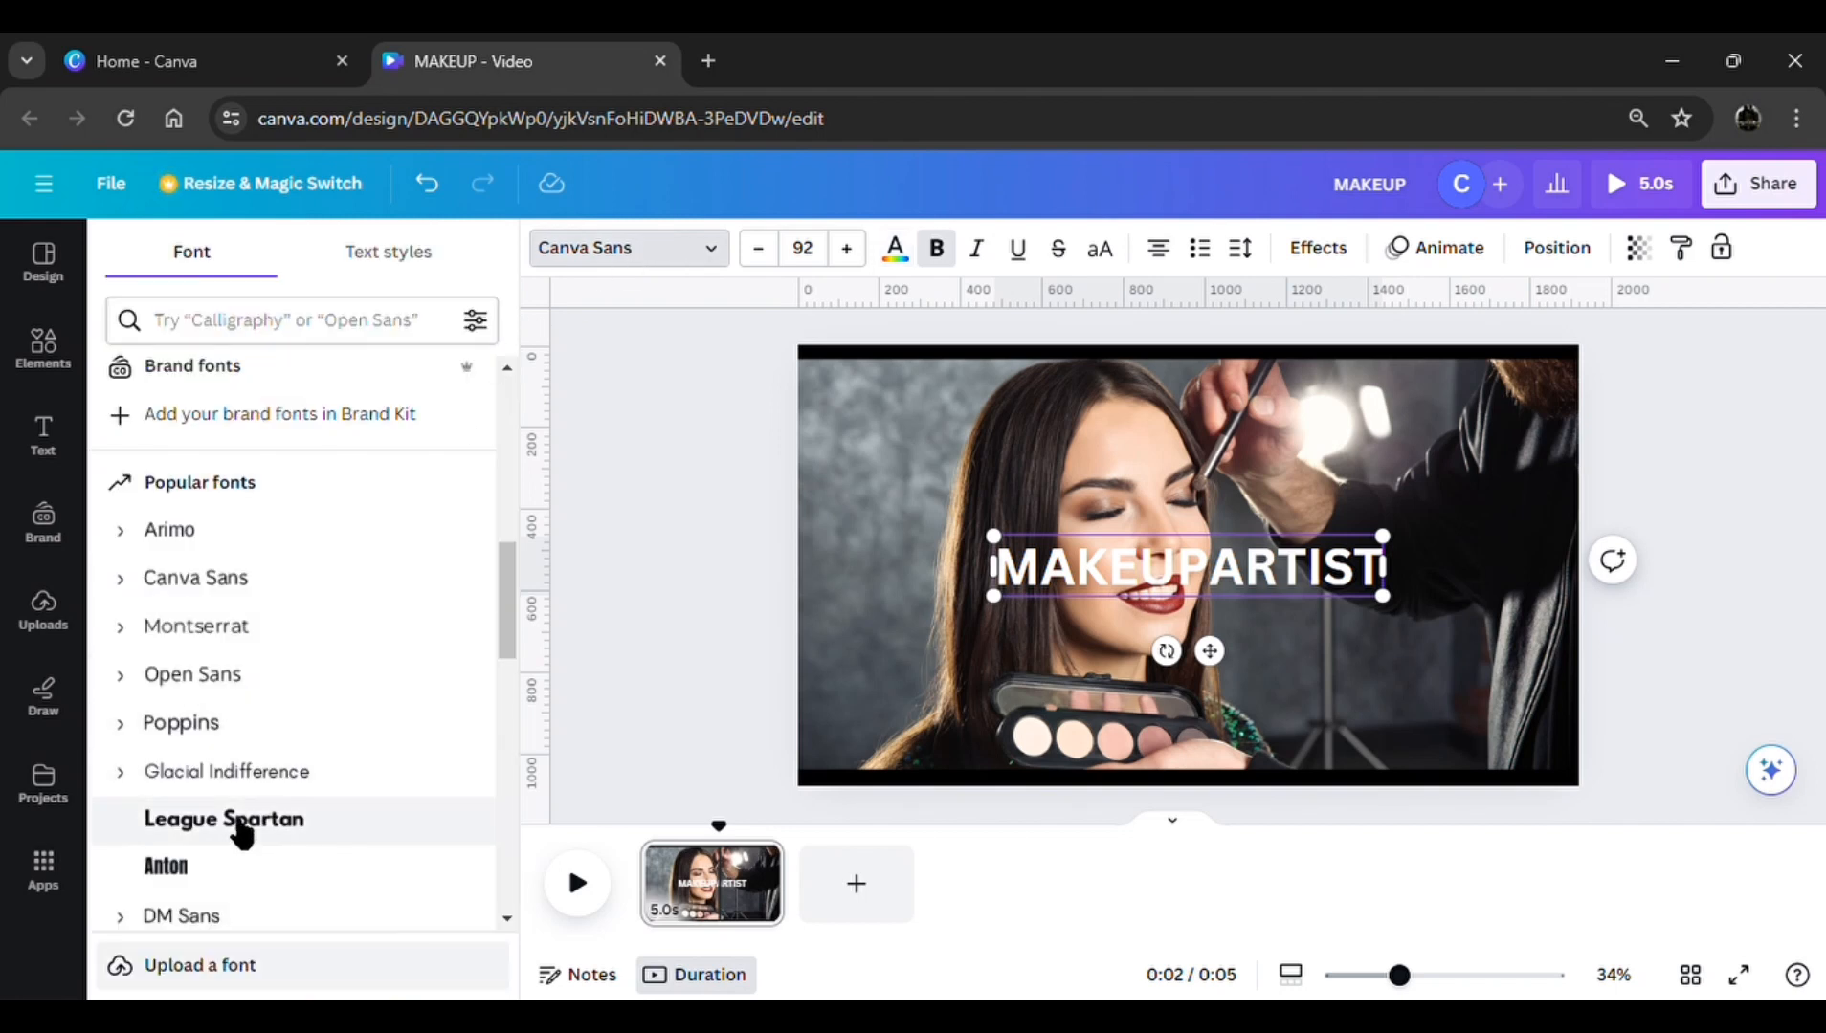
pyautogui.click(241, 832)
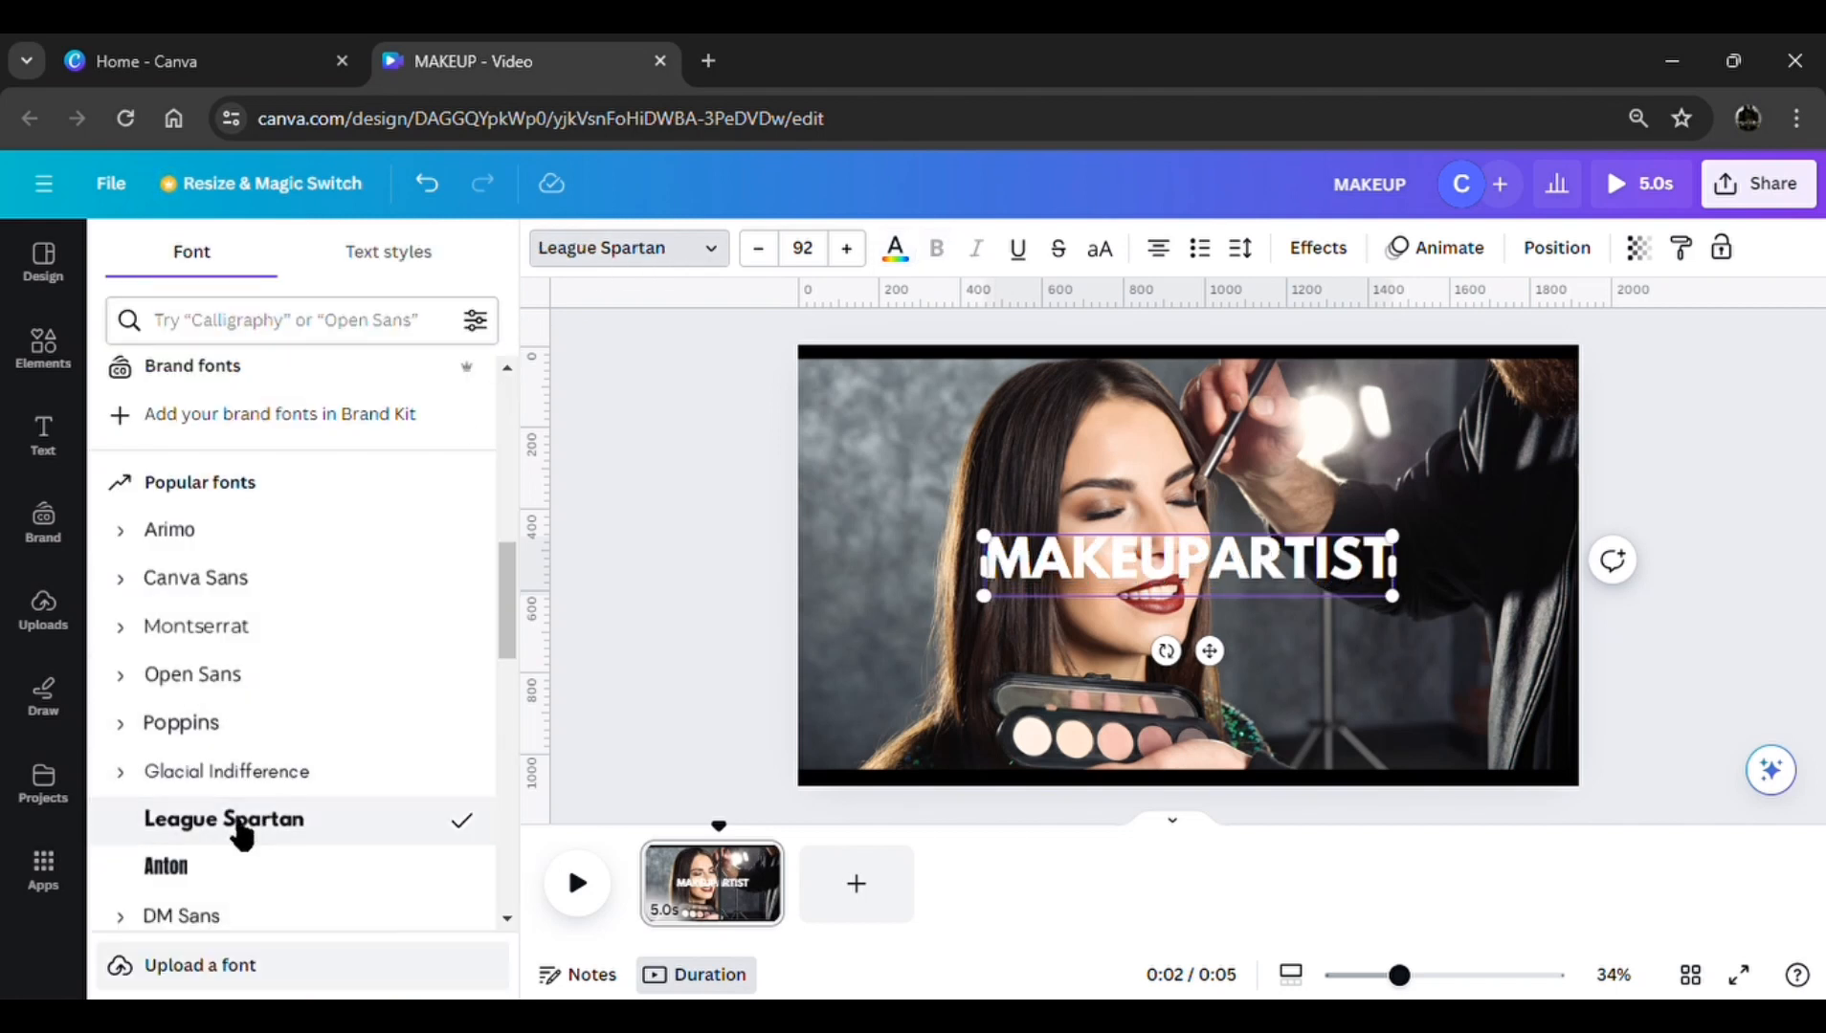
# Apply the Lift effect to the heading and raise its intensity to the maximum
pyautogui.click(1328, 254)
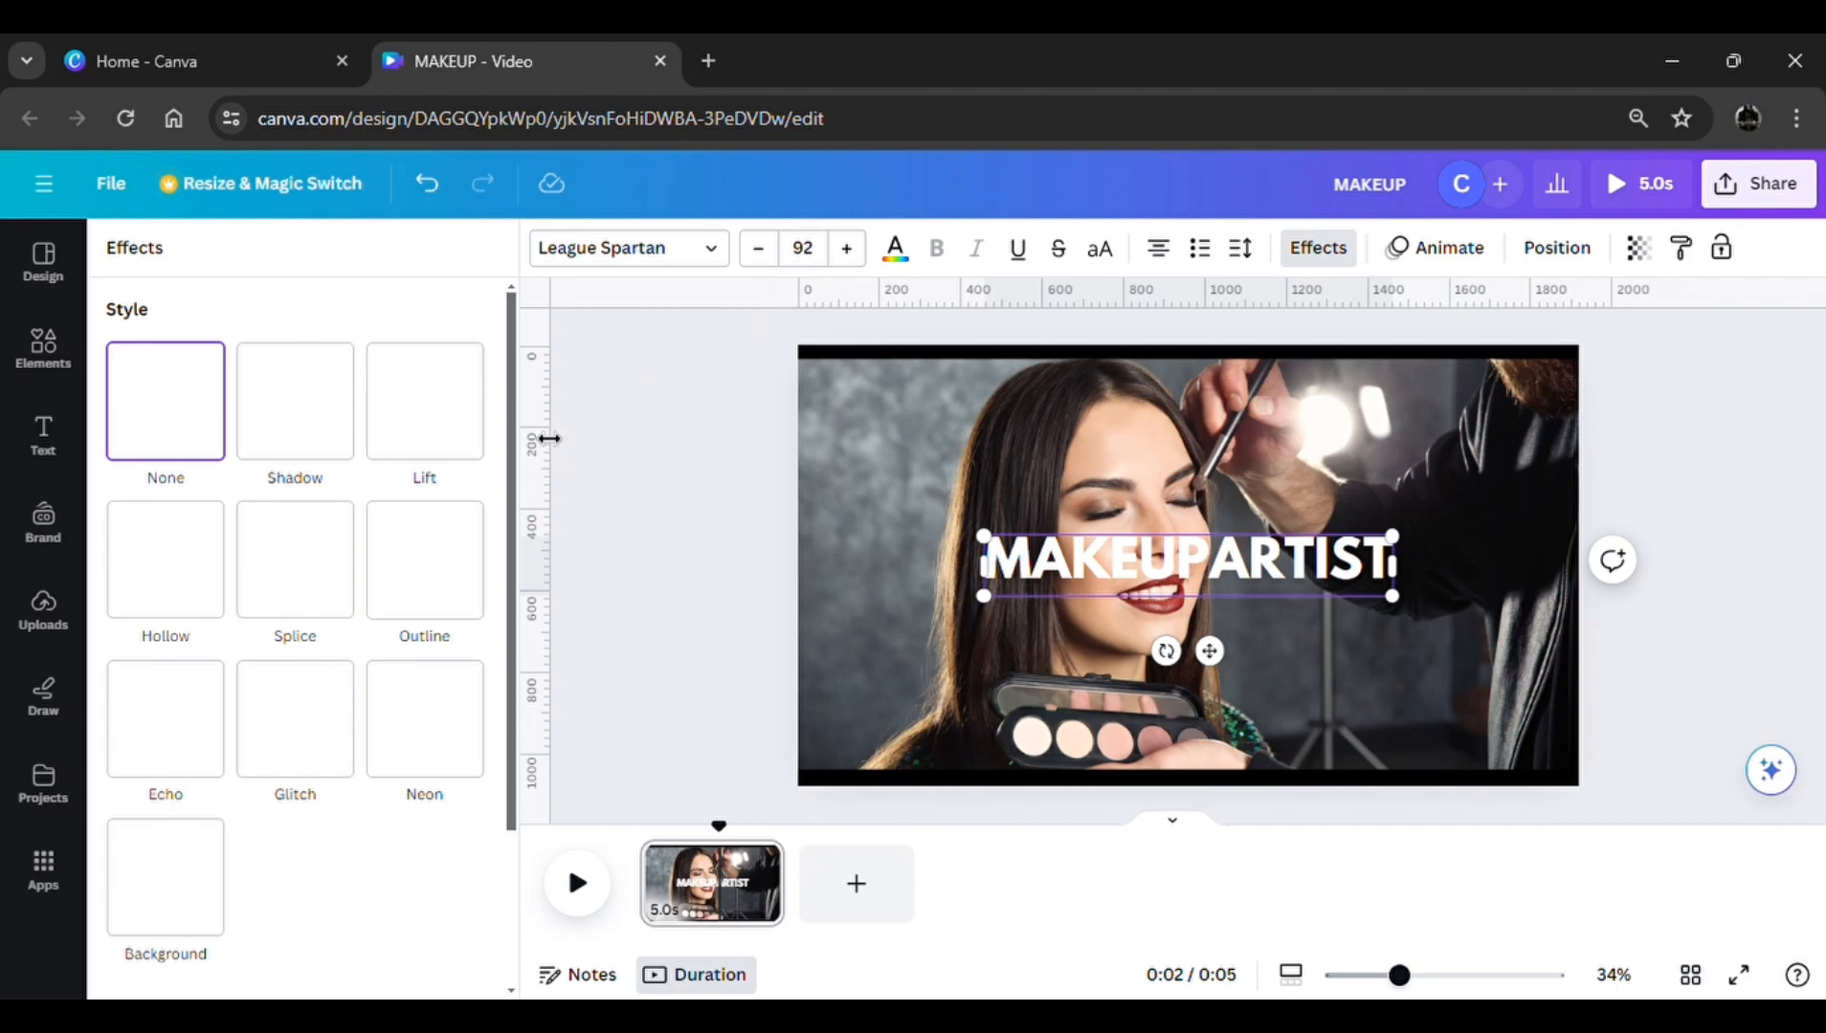
pyautogui.click(453, 447)
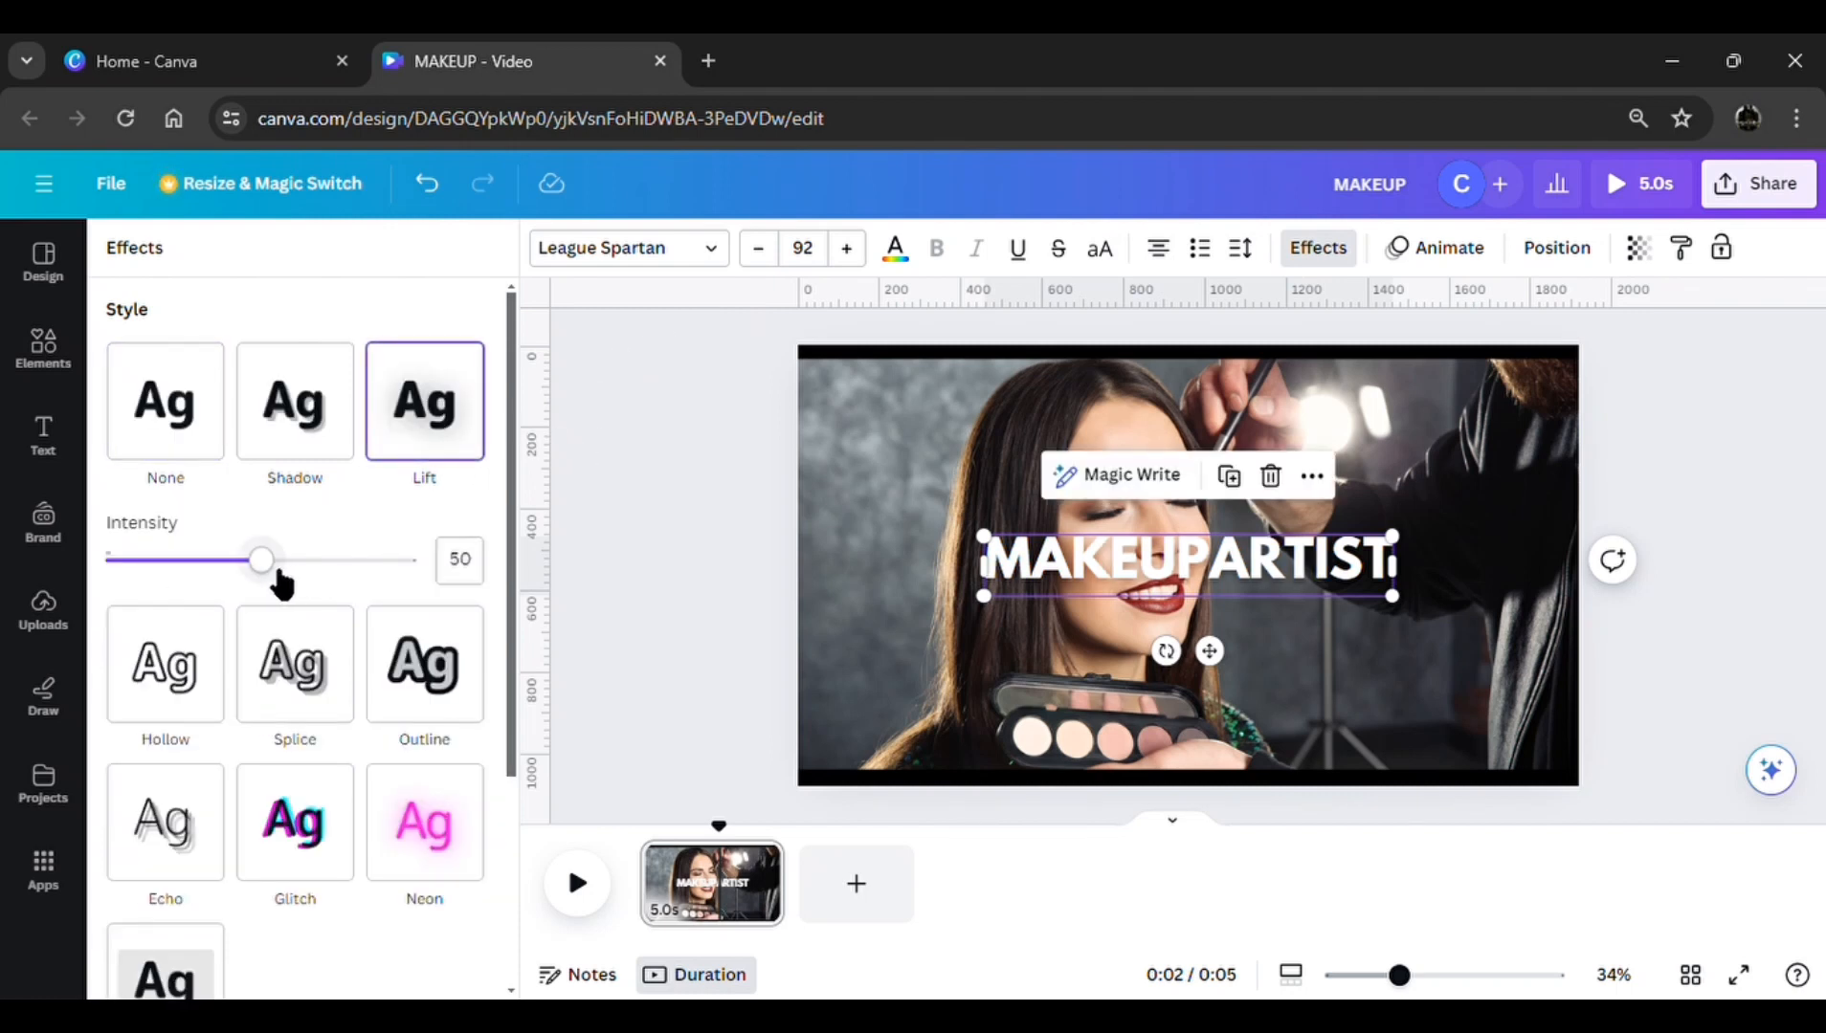
pyautogui.moveTo(275, 578); pyautogui.dragTo(442, 587)
pyautogui.click(734, 616)
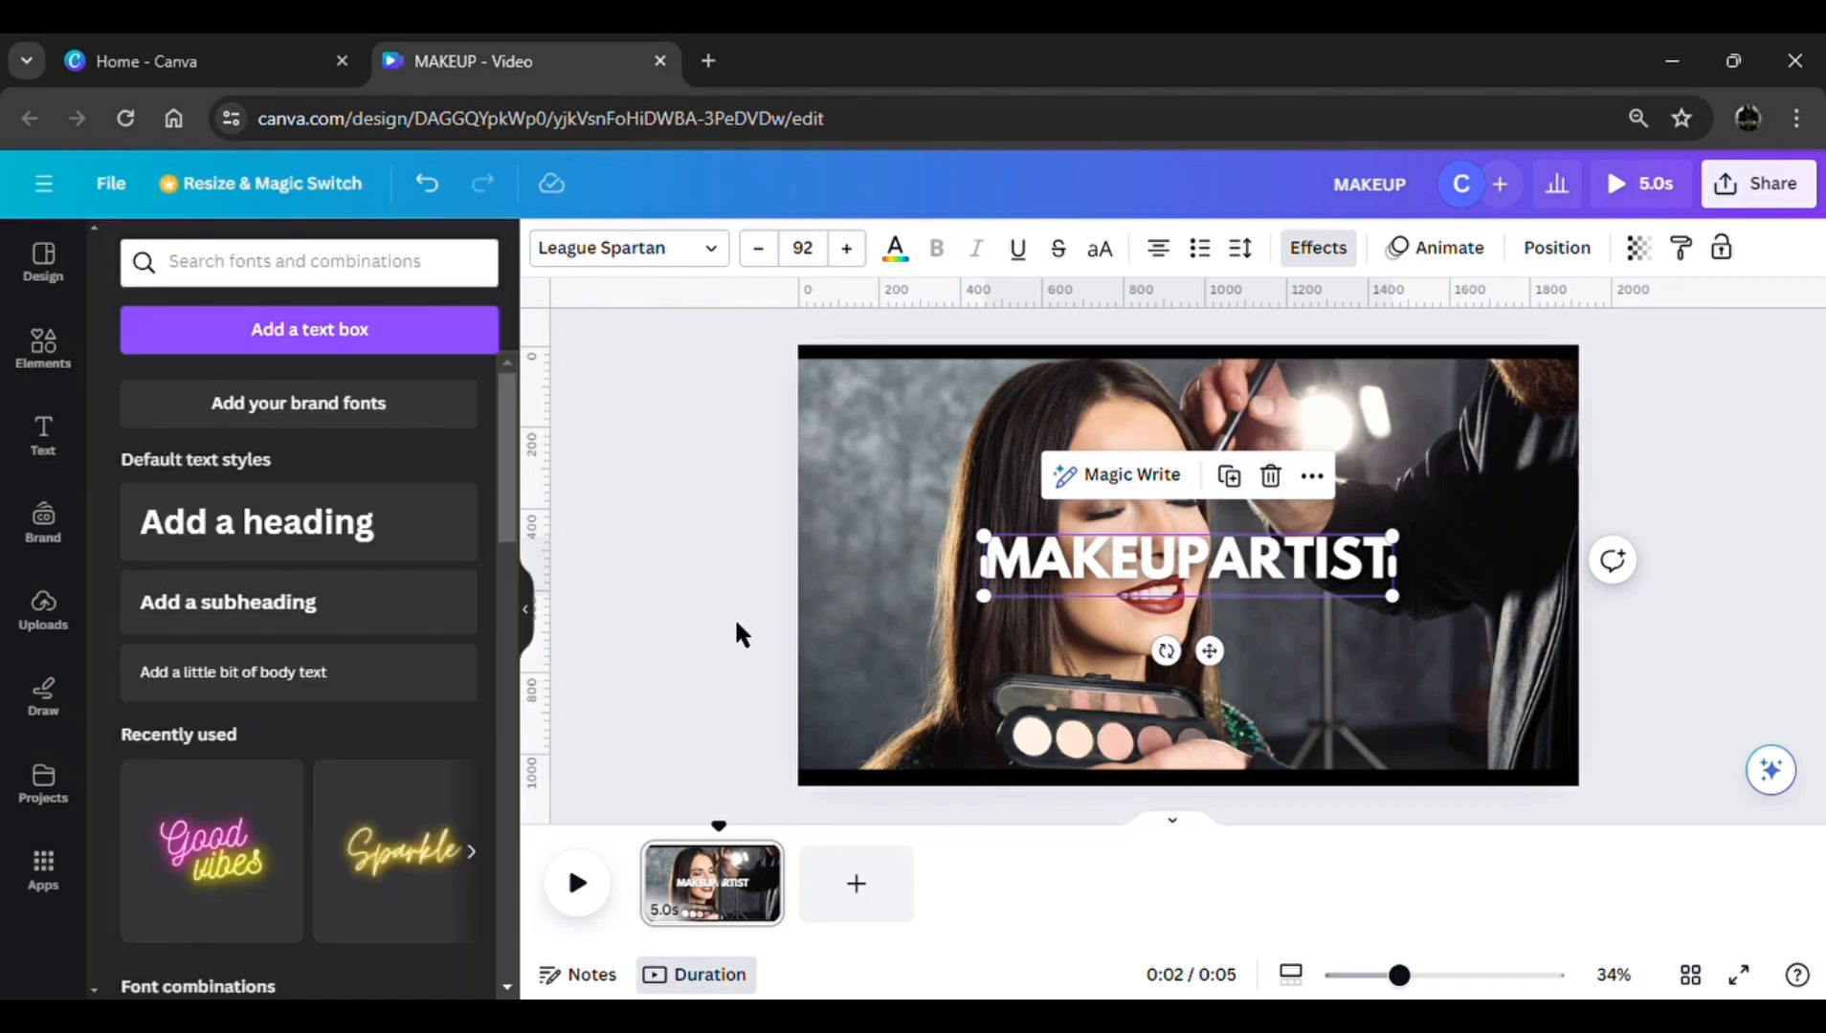
# Enlarge the heading to font size 131 so it spans most of the page width across the middle of the photo
pyautogui.click(1134, 577)
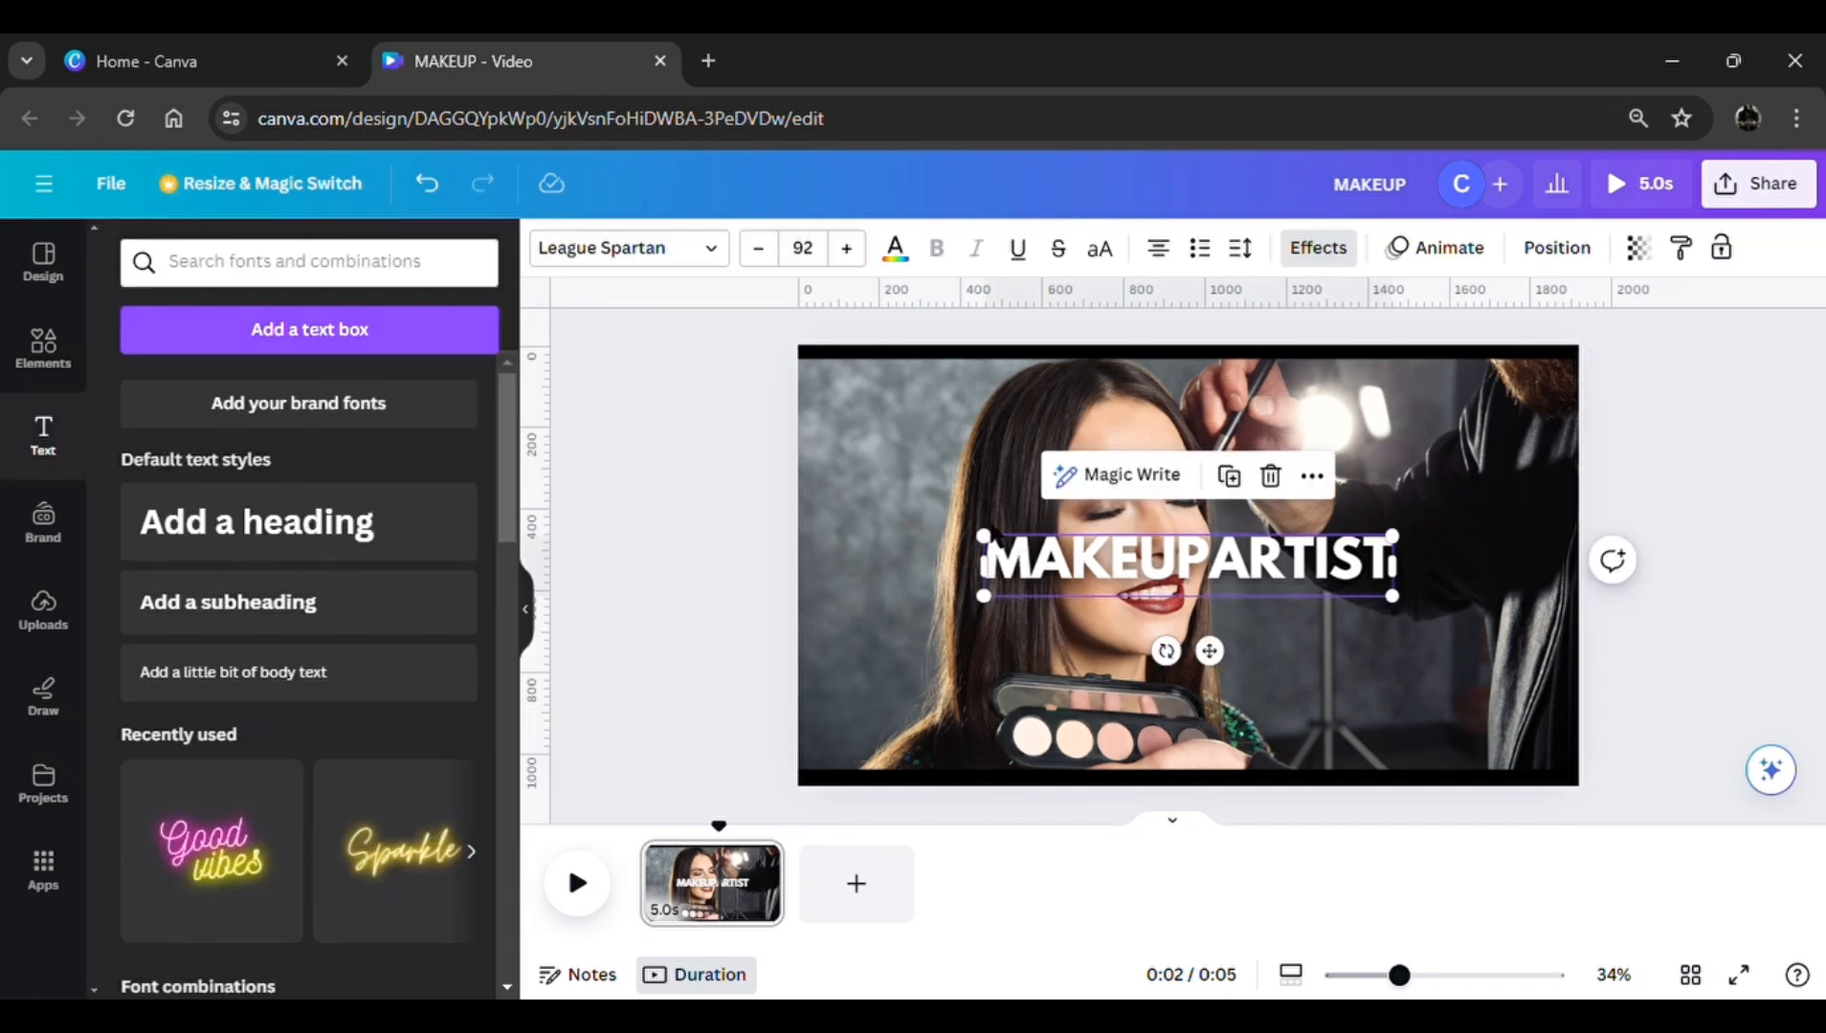
pyautogui.moveTo(982, 535); pyautogui.dragTo(895, 523)
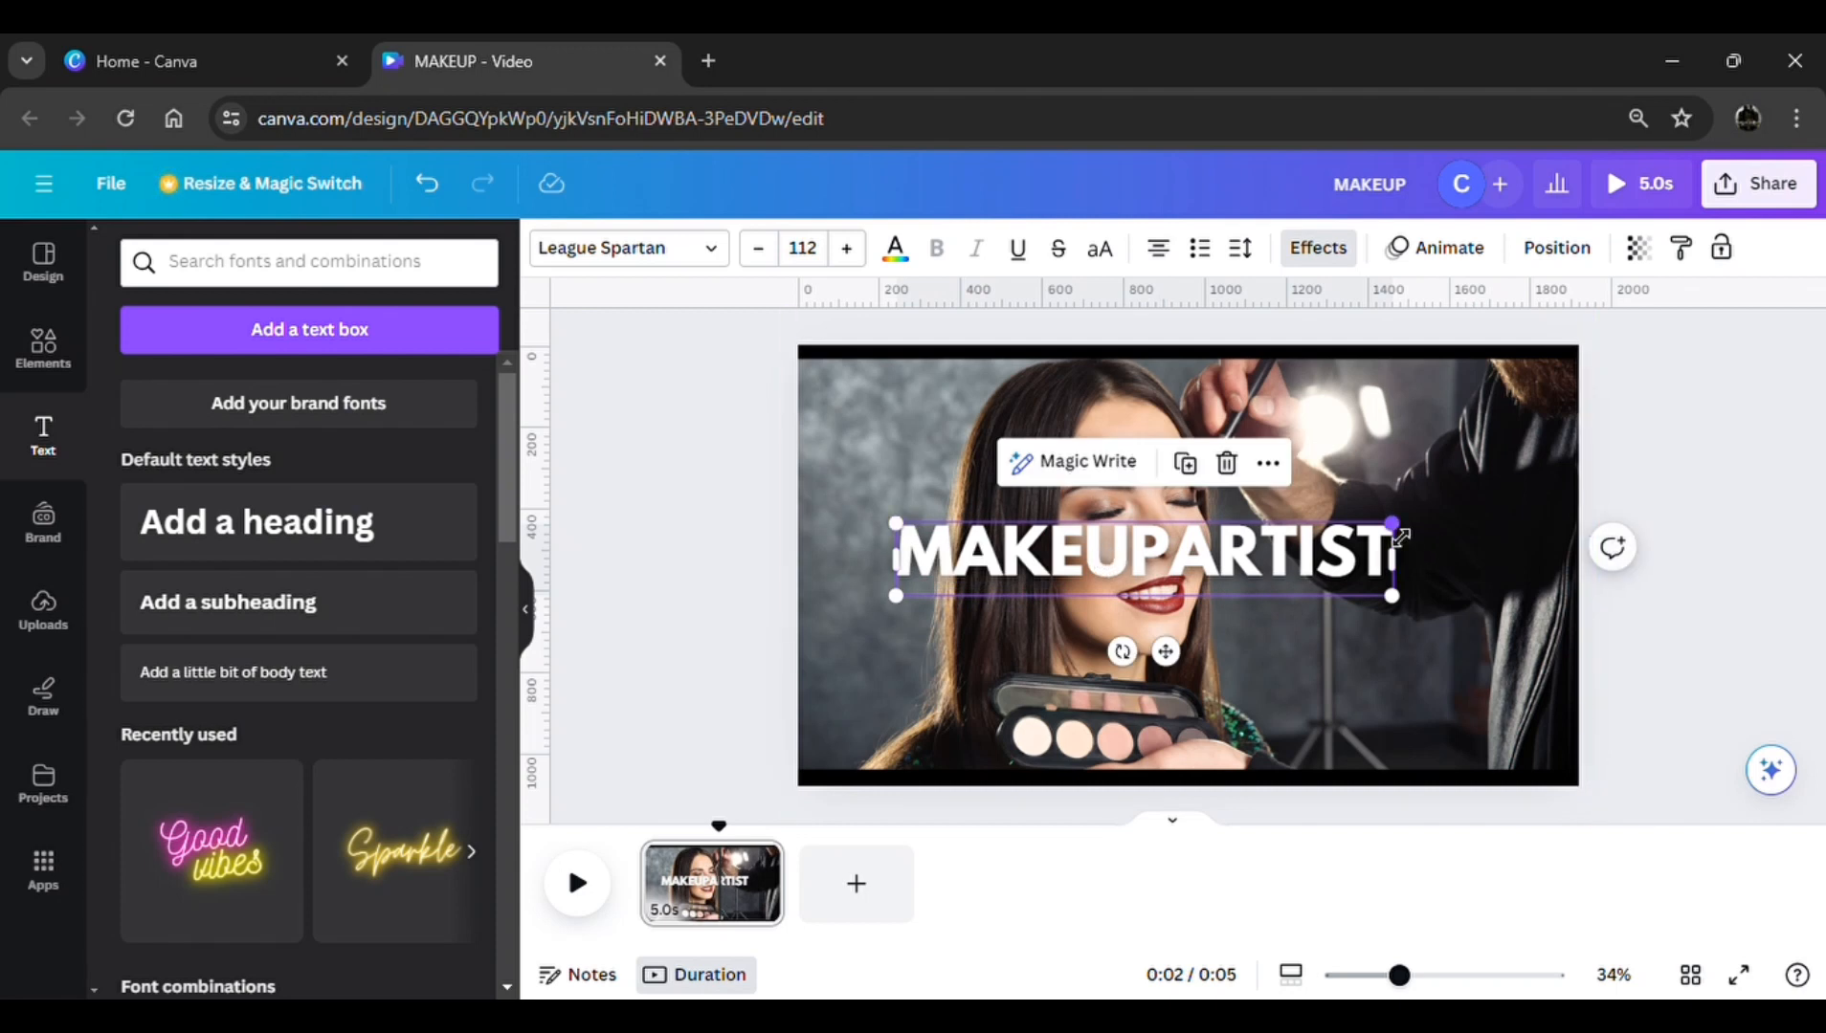
pyautogui.moveTo(1392, 523); pyautogui.dragTo(1363, 572)
pyautogui.click(1733, 719)
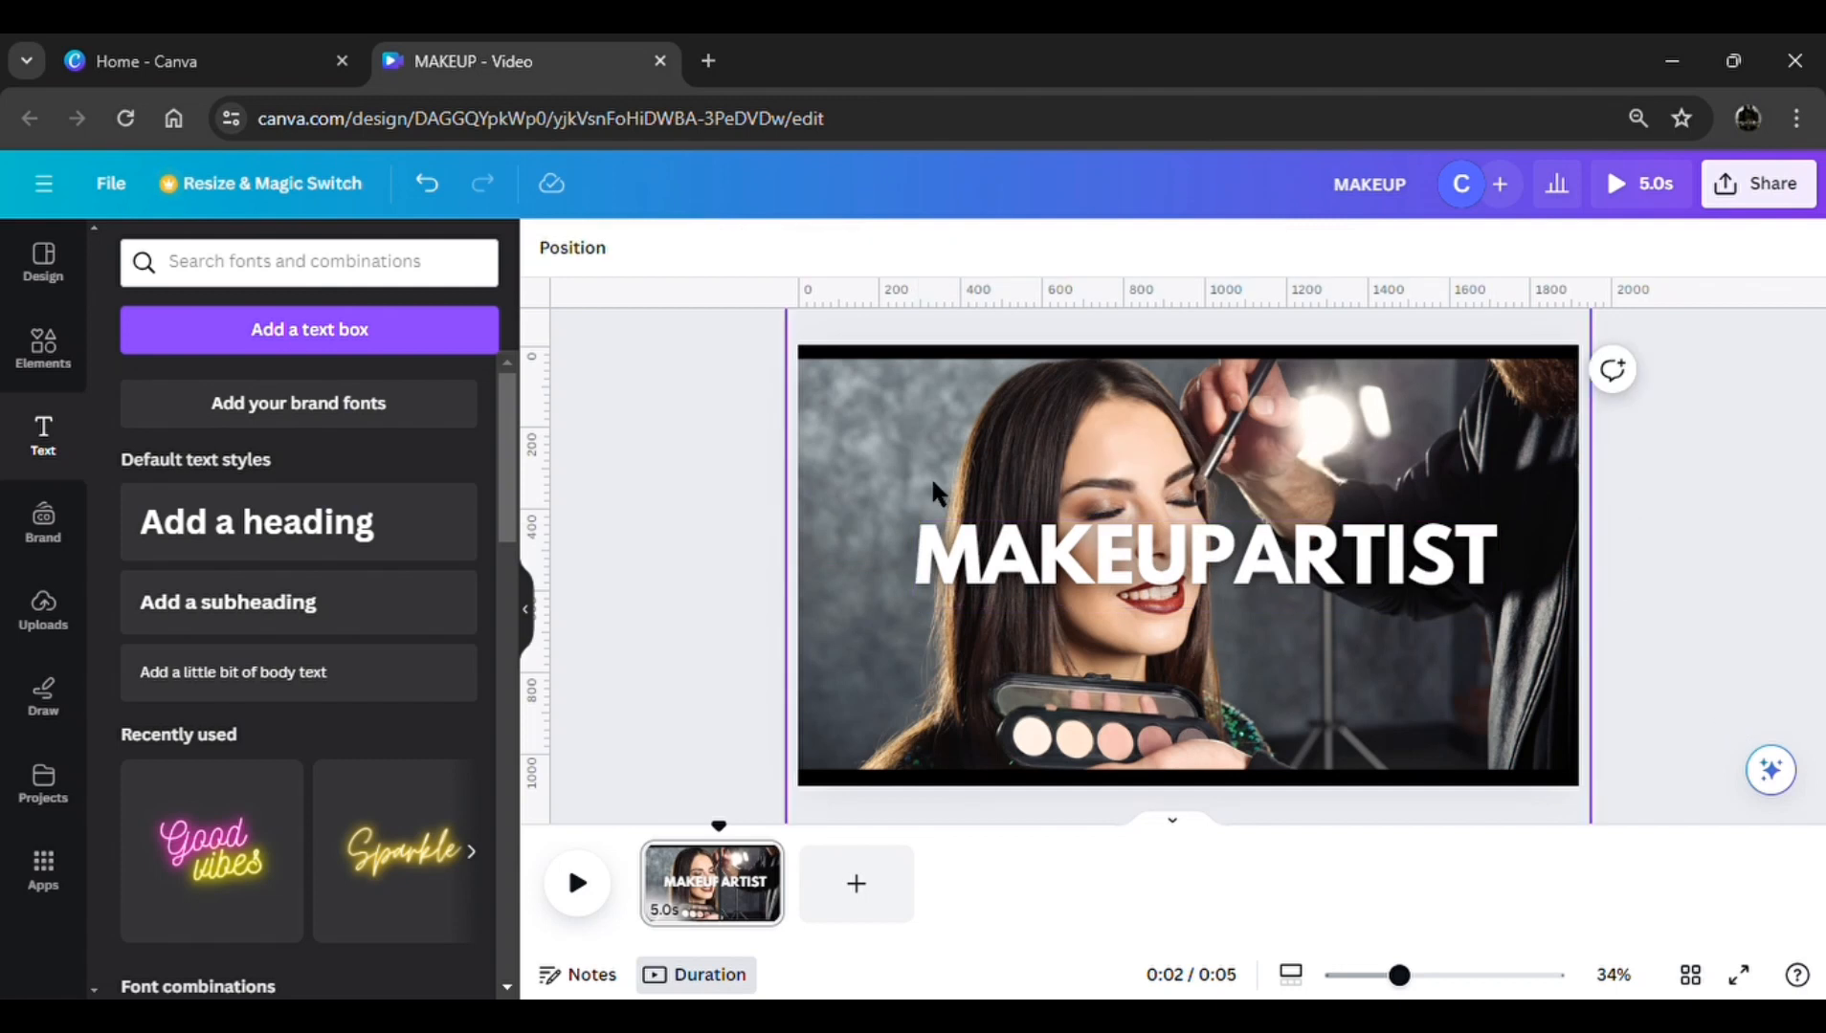
# Move the off-page purple overlay group onto the page so it covers the whole photo
pyautogui.click(810, 584)
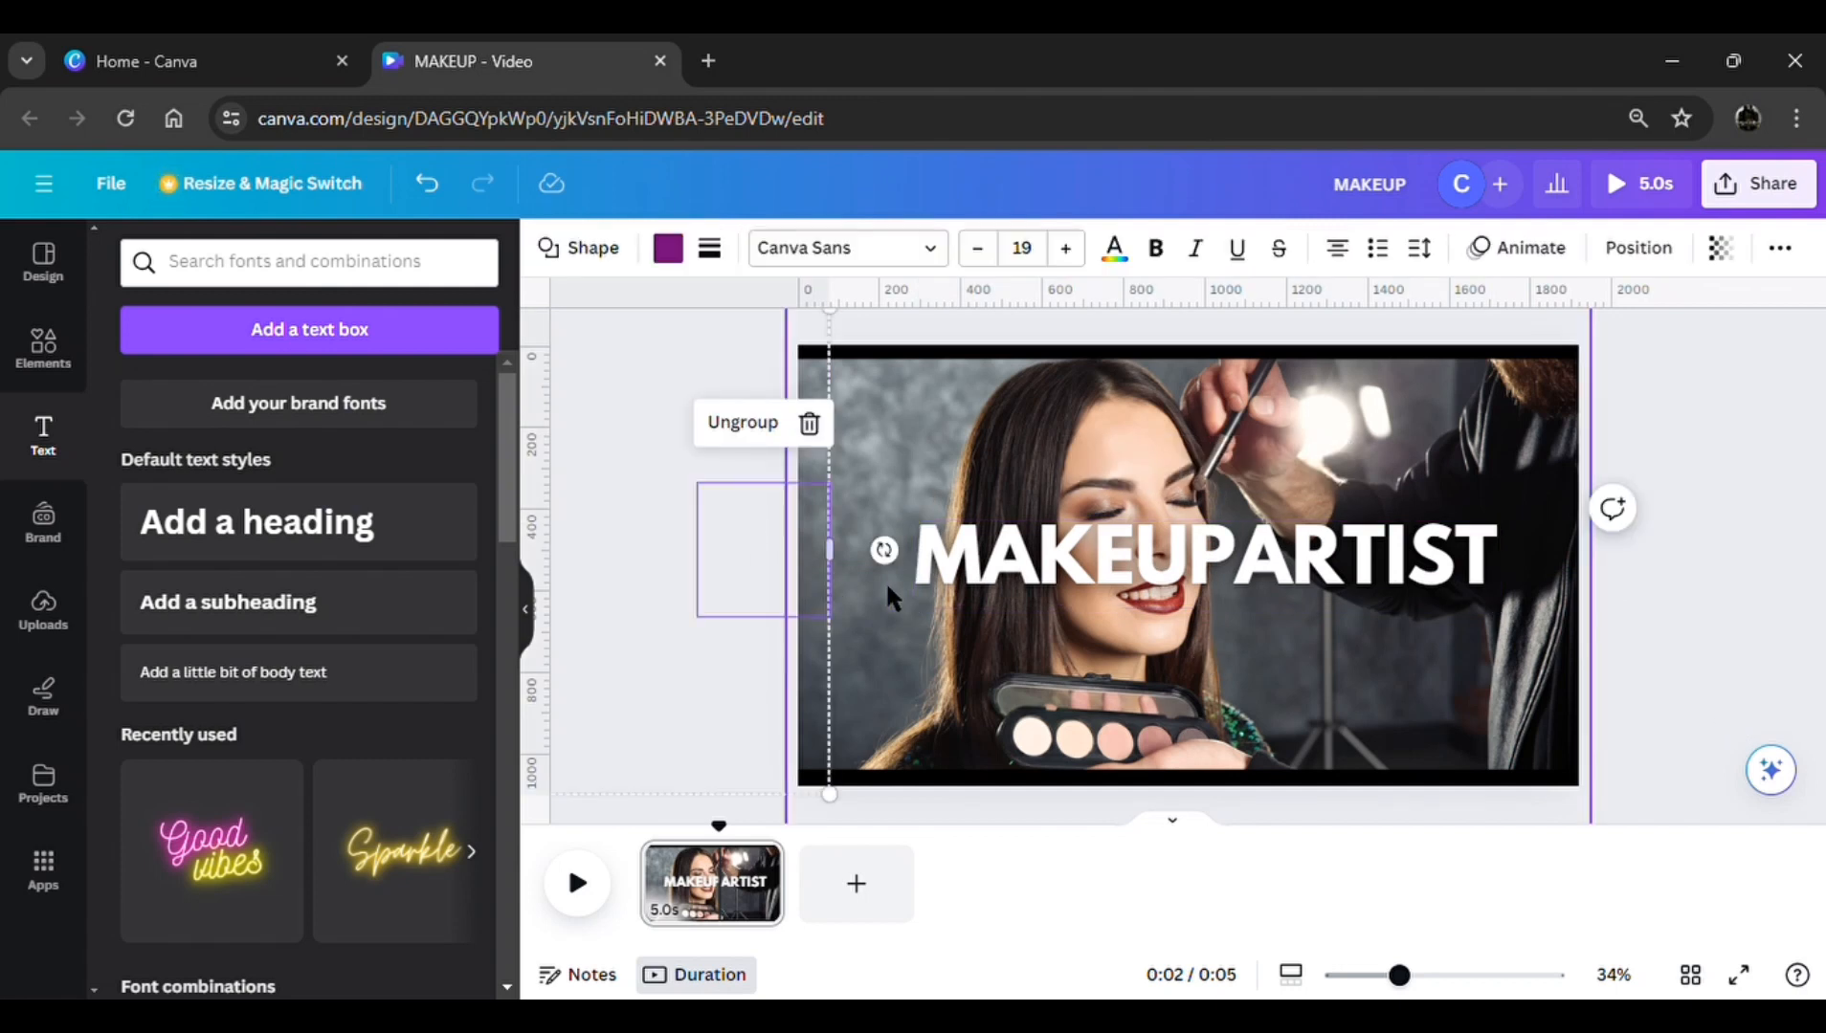
pyautogui.moveTo(790, 599); pyautogui.dragTo(1585, 615)
# Reorder the heading layer so it sits below both black bar groups and directly above the purple overlay
pyautogui.click(1363, 574)
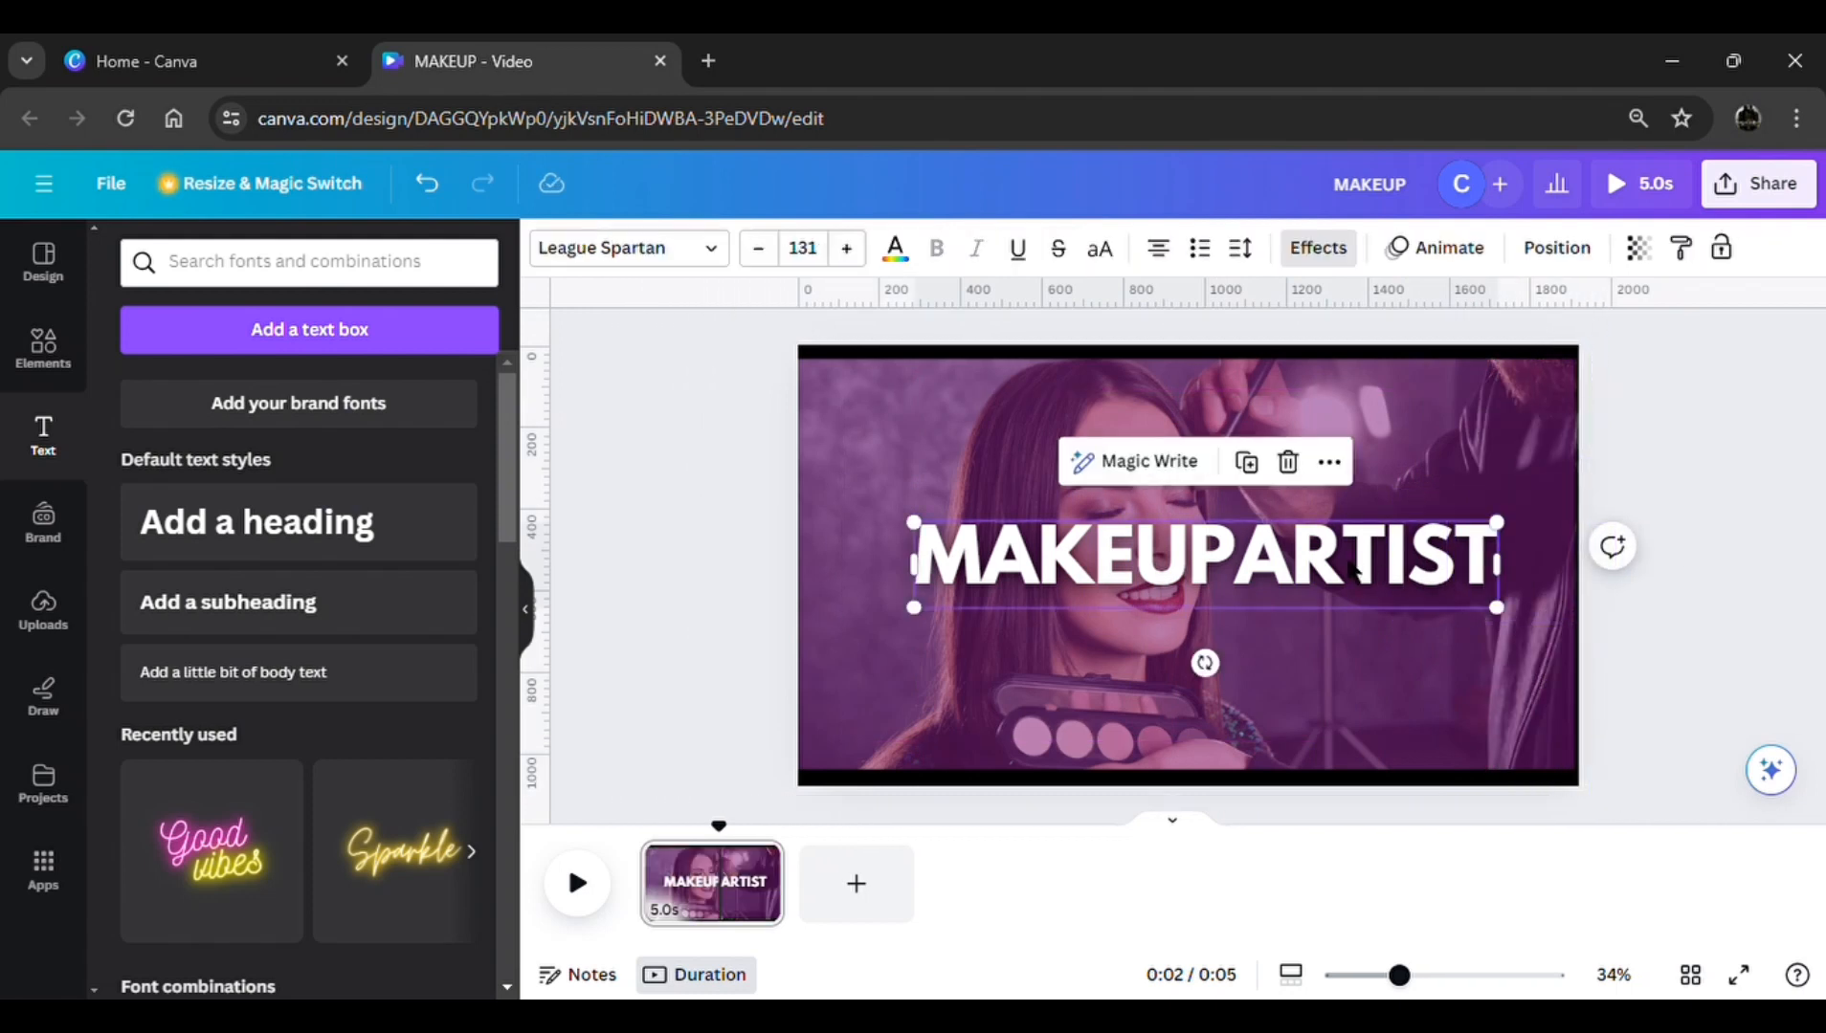
pyautogui.click(1329, 464)
pyautogui.moveTo(1335, 472)
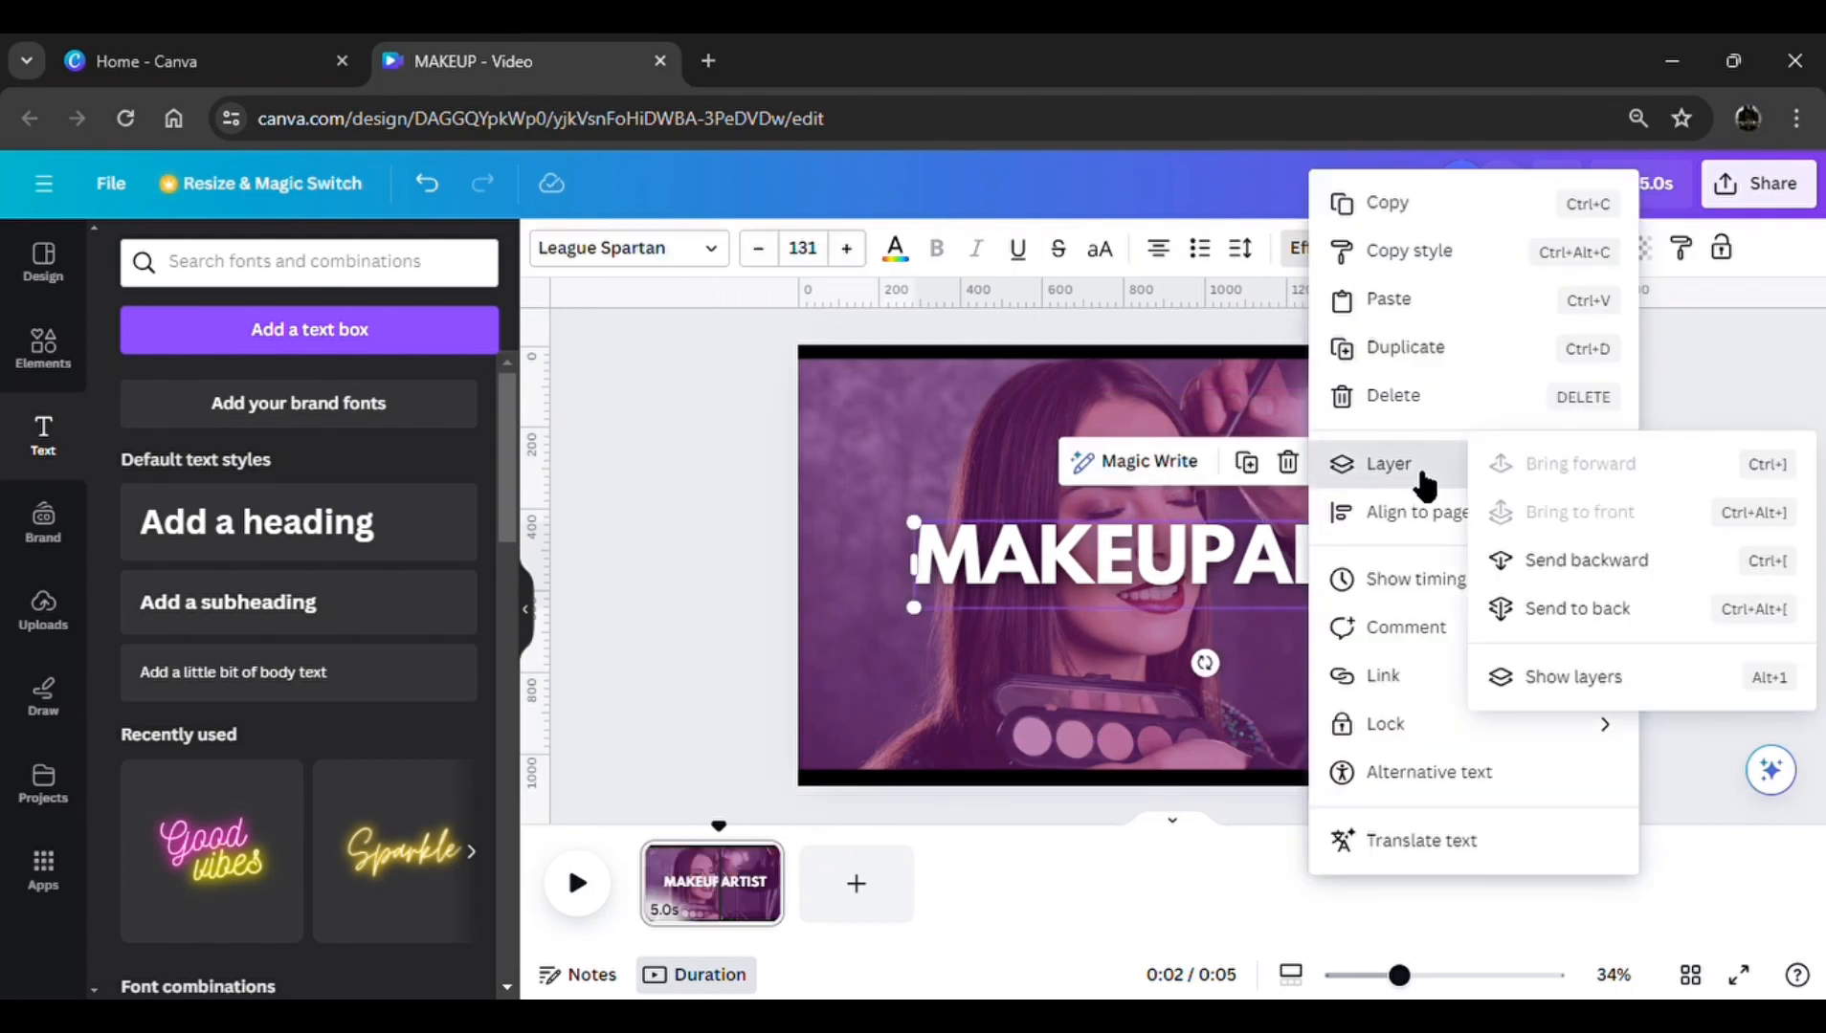
pyautogui.click(1550, 677)
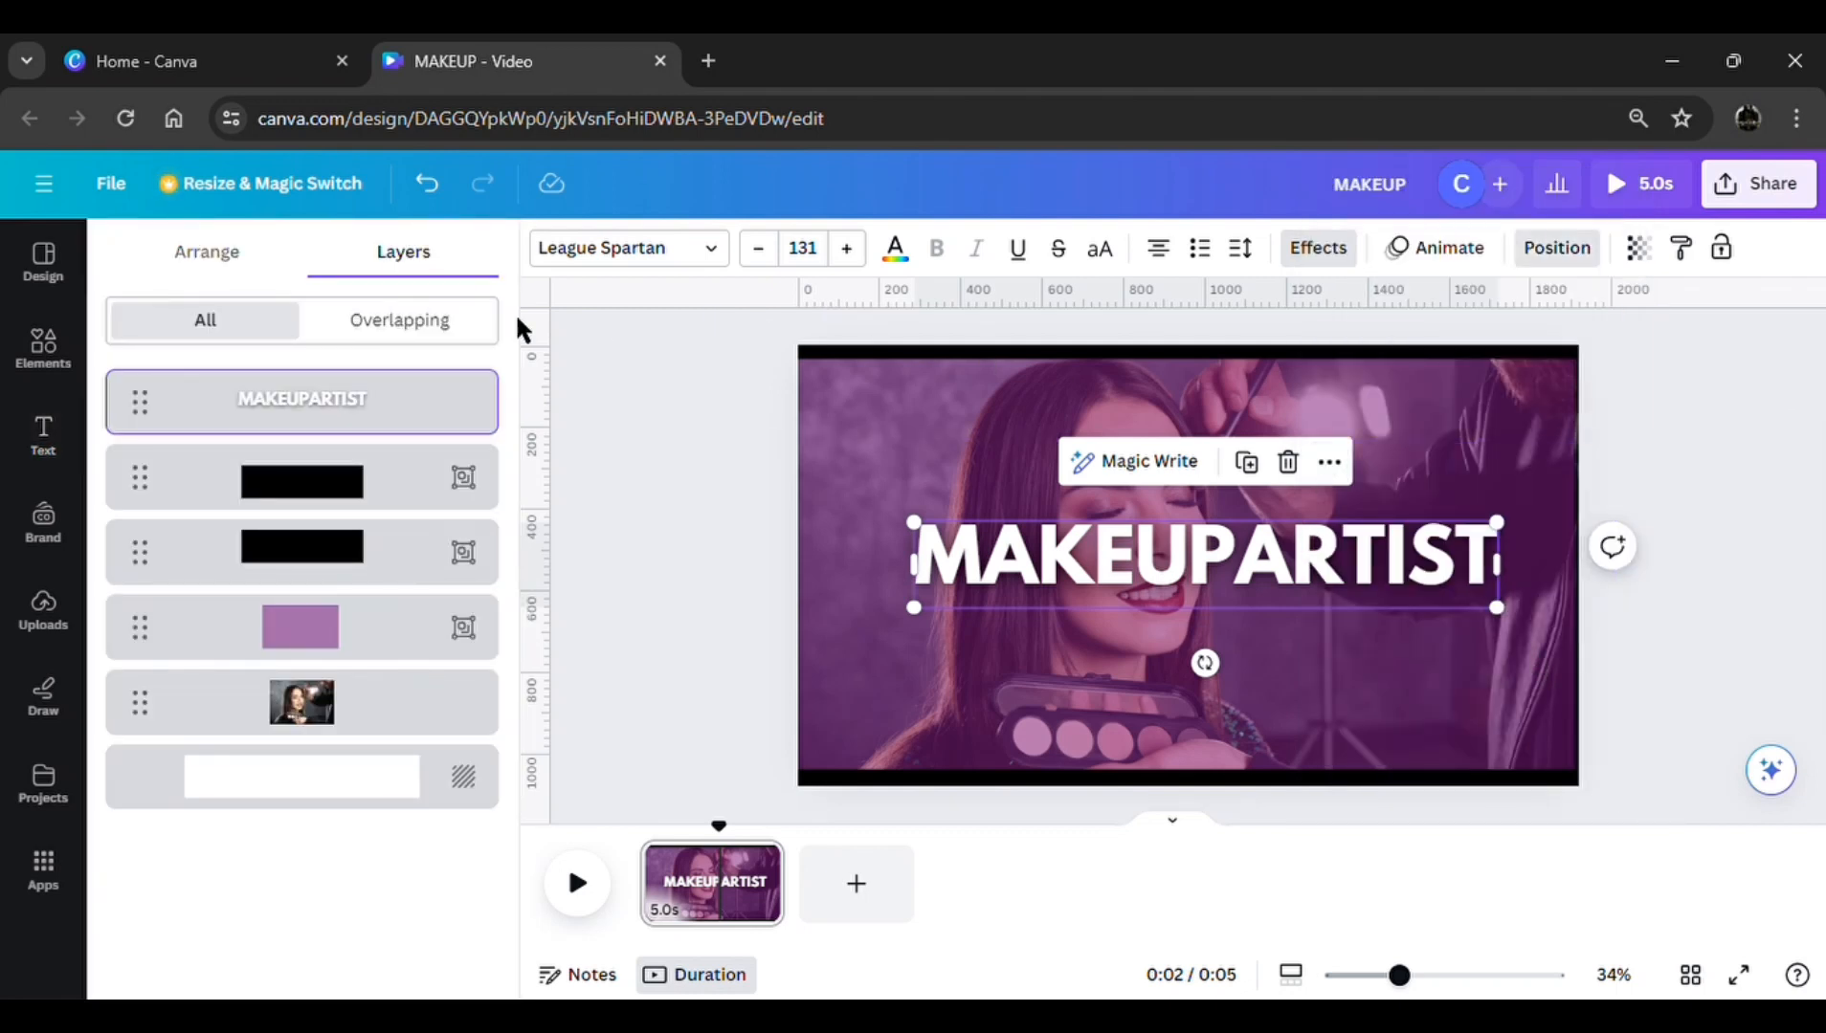
pyautogui.moveTo(354, 402)
pyautogui.moveTo(352, 407); pyautogui.dragTo(352, 614)
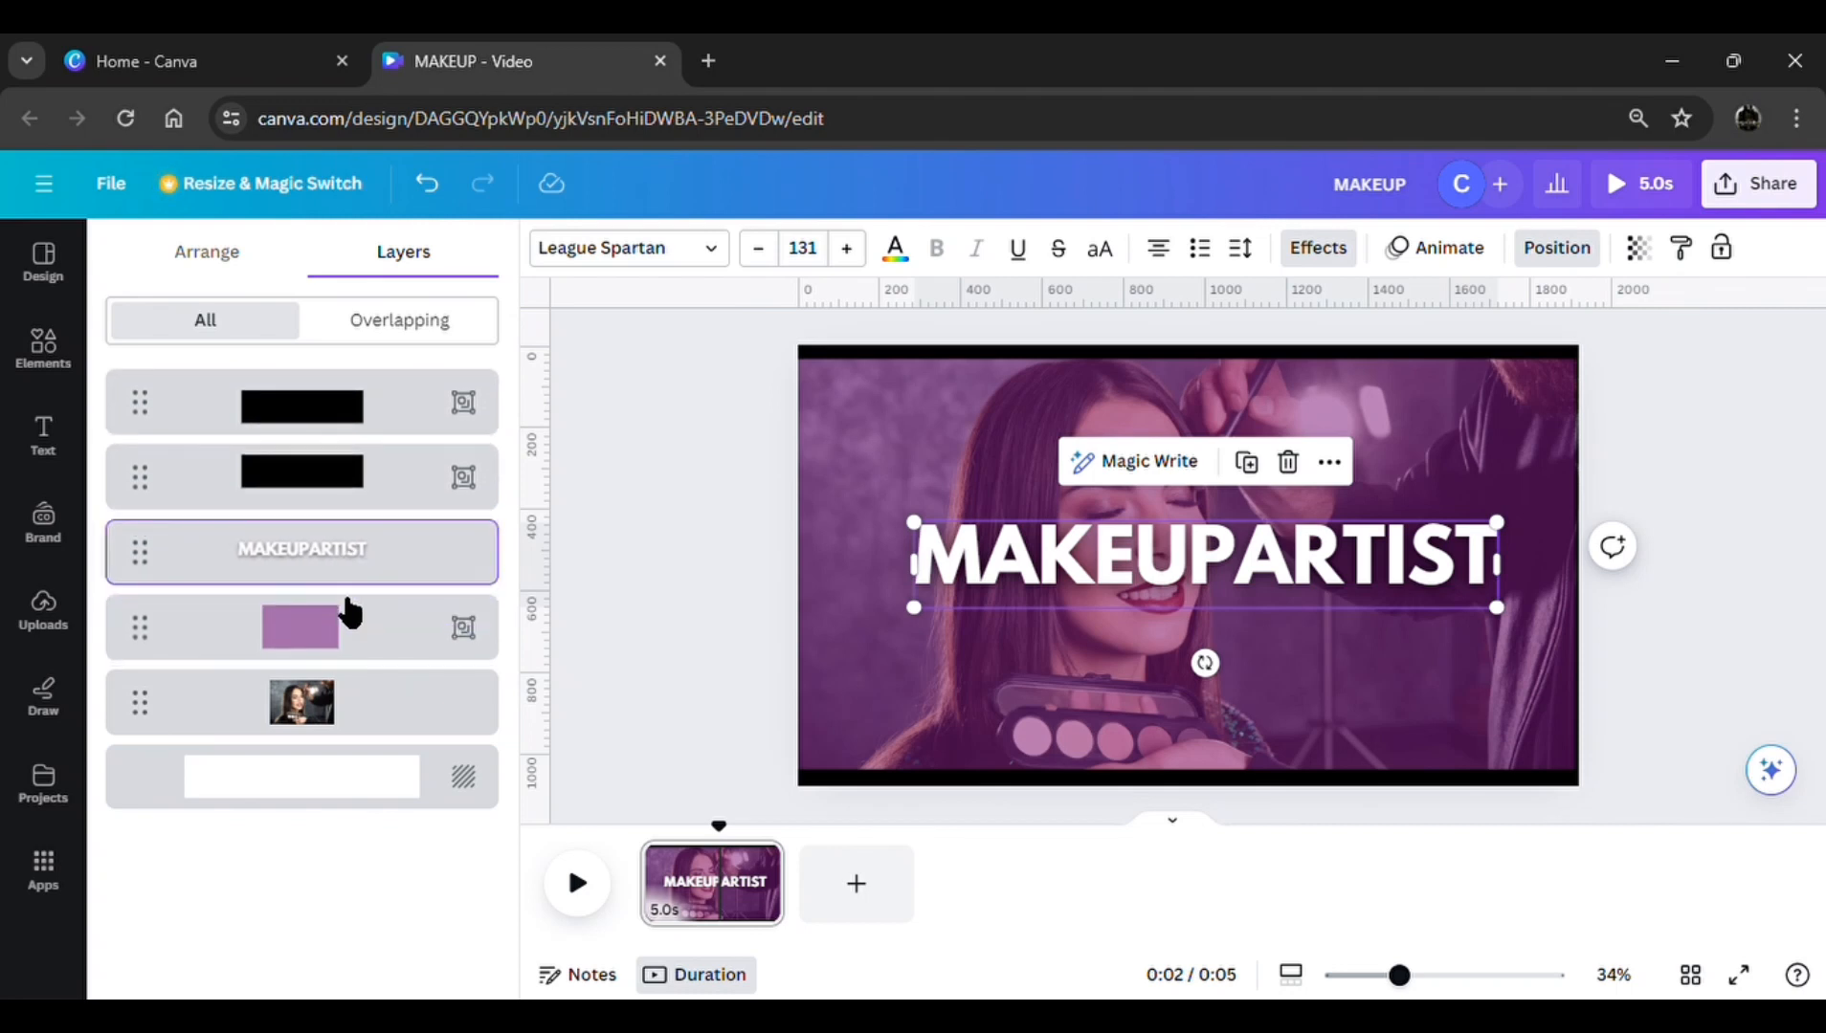
pyautogui.click(593, 651)
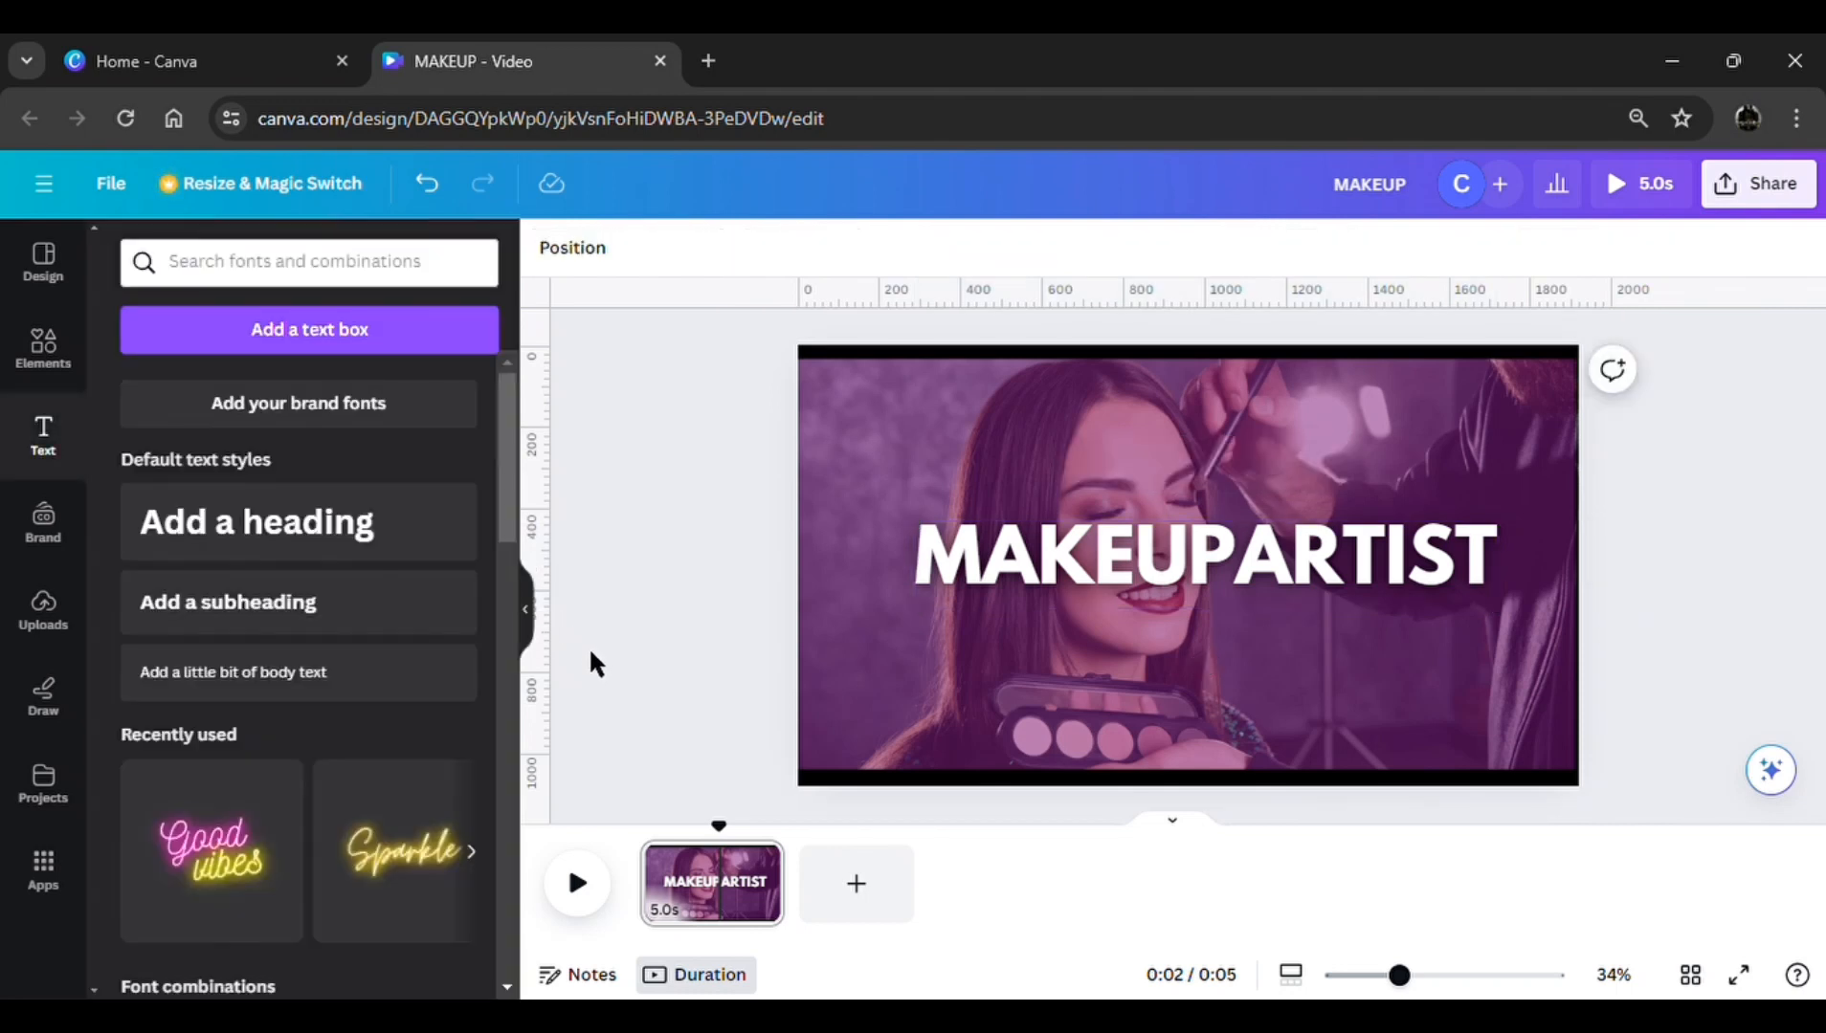
# Move the upper black bar group down and the lower one up until together they cover the whole page
pyautogui.click(1149, 360)
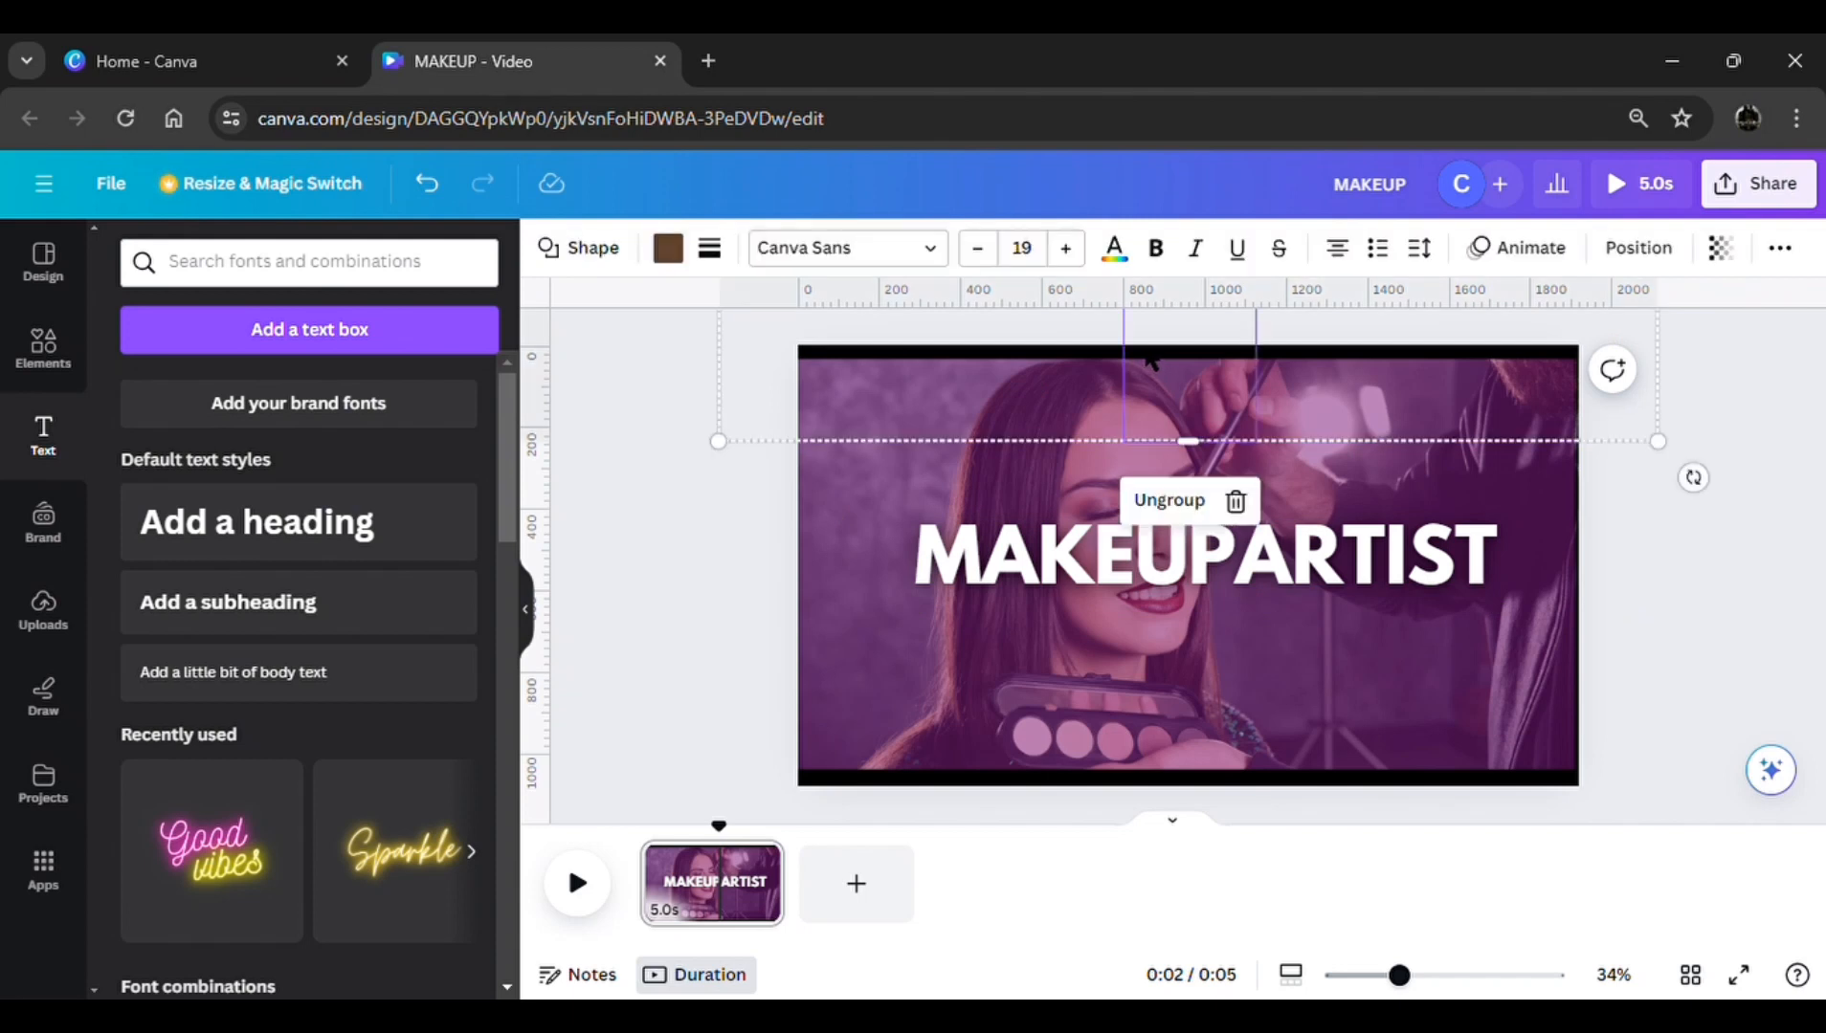
pyautogui.moveTo(1154, 341); pyautogui.dragTo(1179, 585)
pyautogui.click(1120, 785)
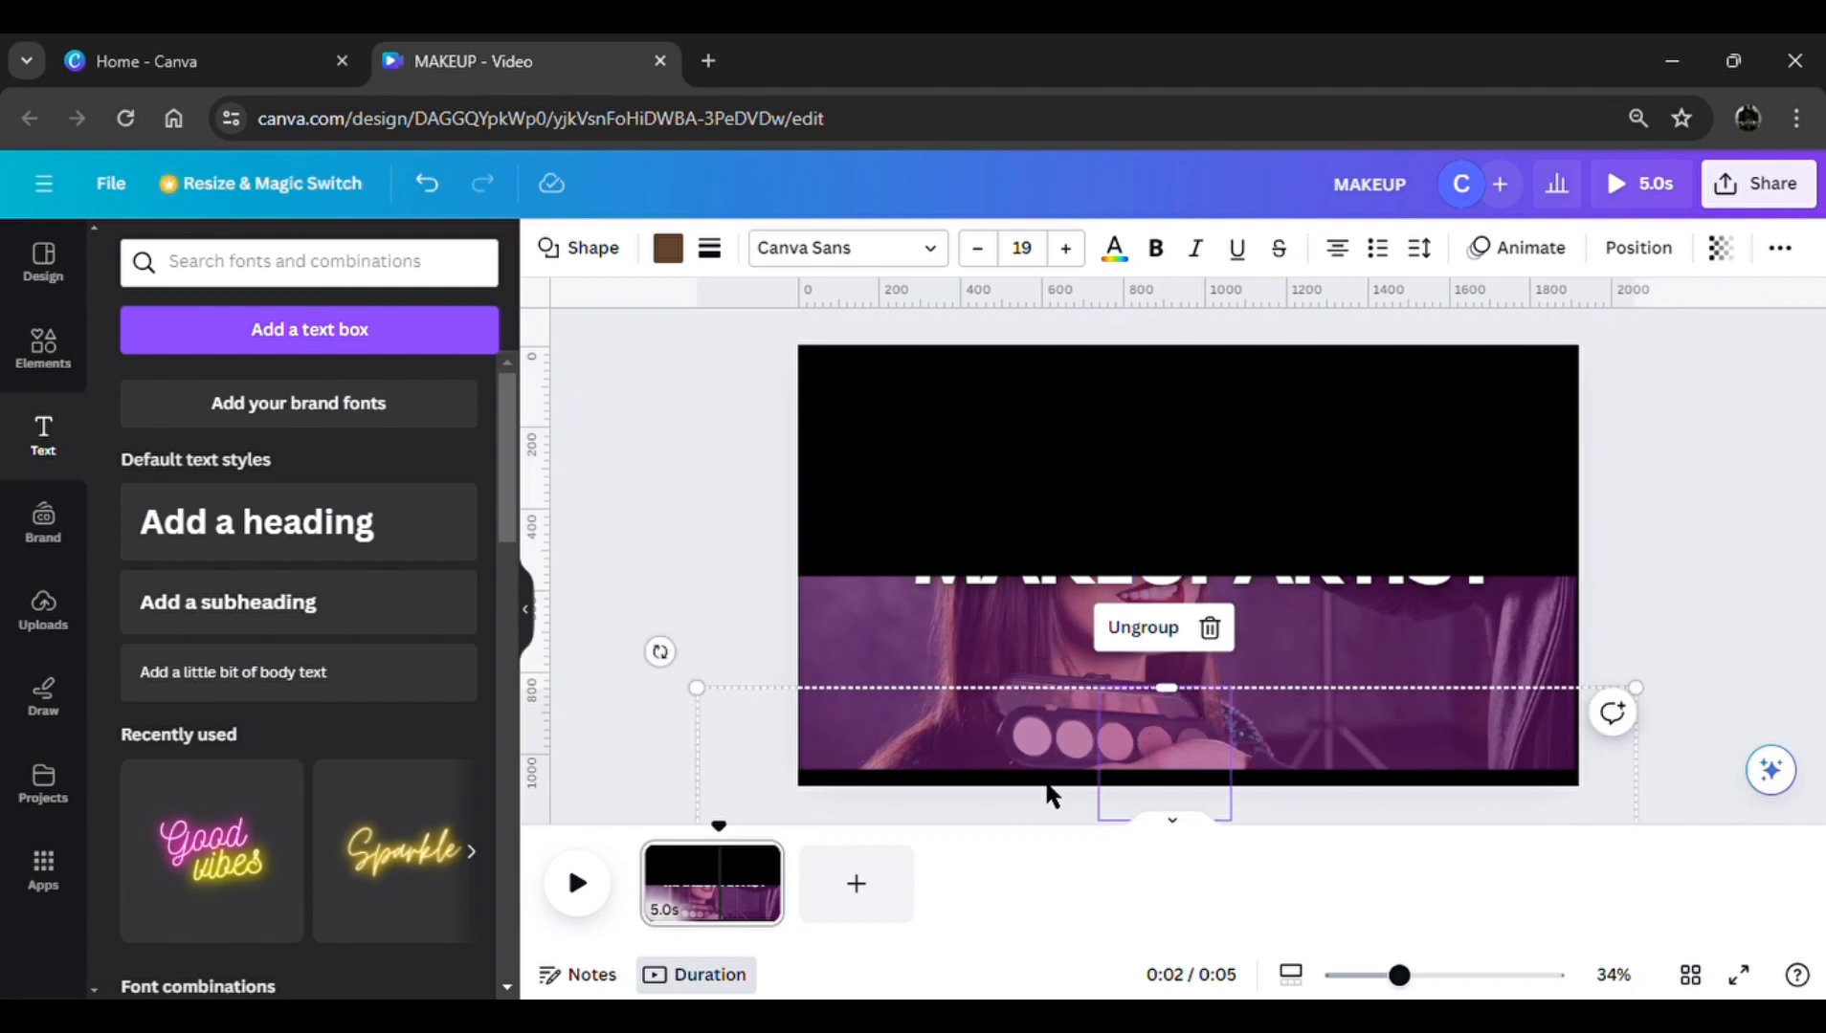
pyautogui.moveTo(1049, 792); pyautogui.dragTo(1051, 585)
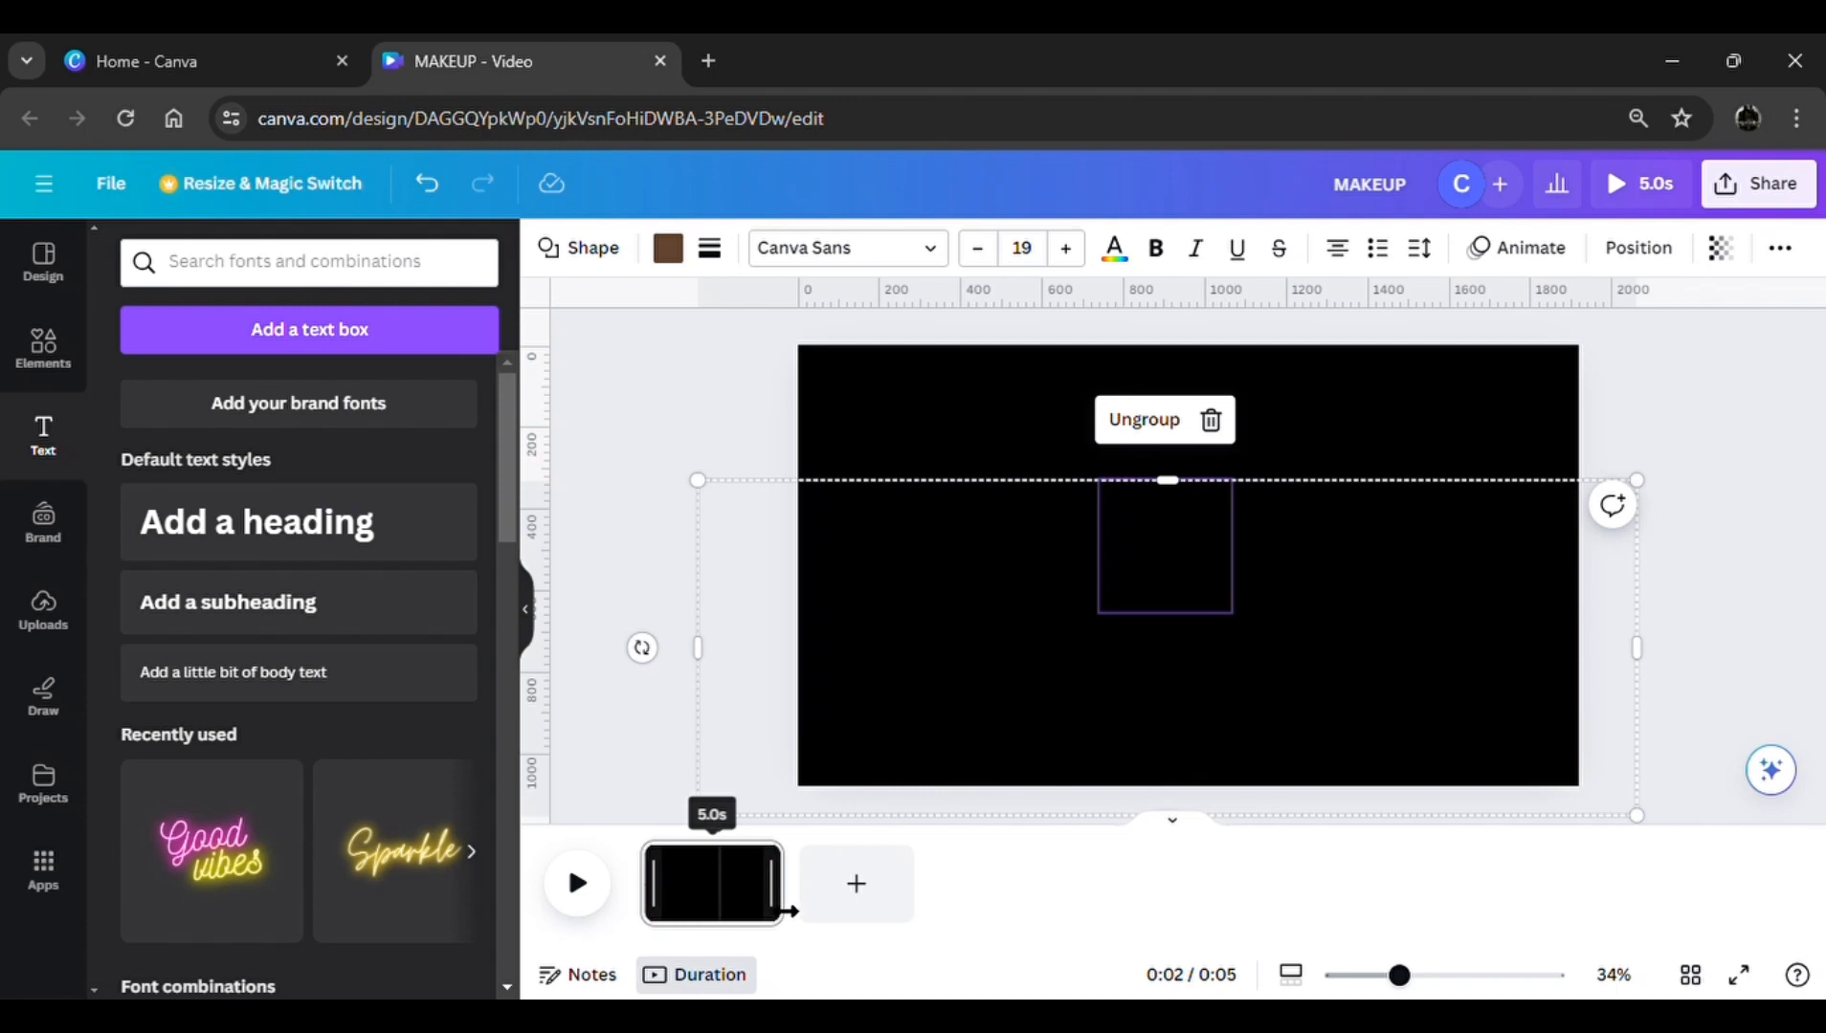
# Shorten the page's duration to 4.0 seconds and duplicate the page
pyautogui.moveTo(787, 911); pyautogui.dragTo(765, 909)
pyautogui.click(730, 859)
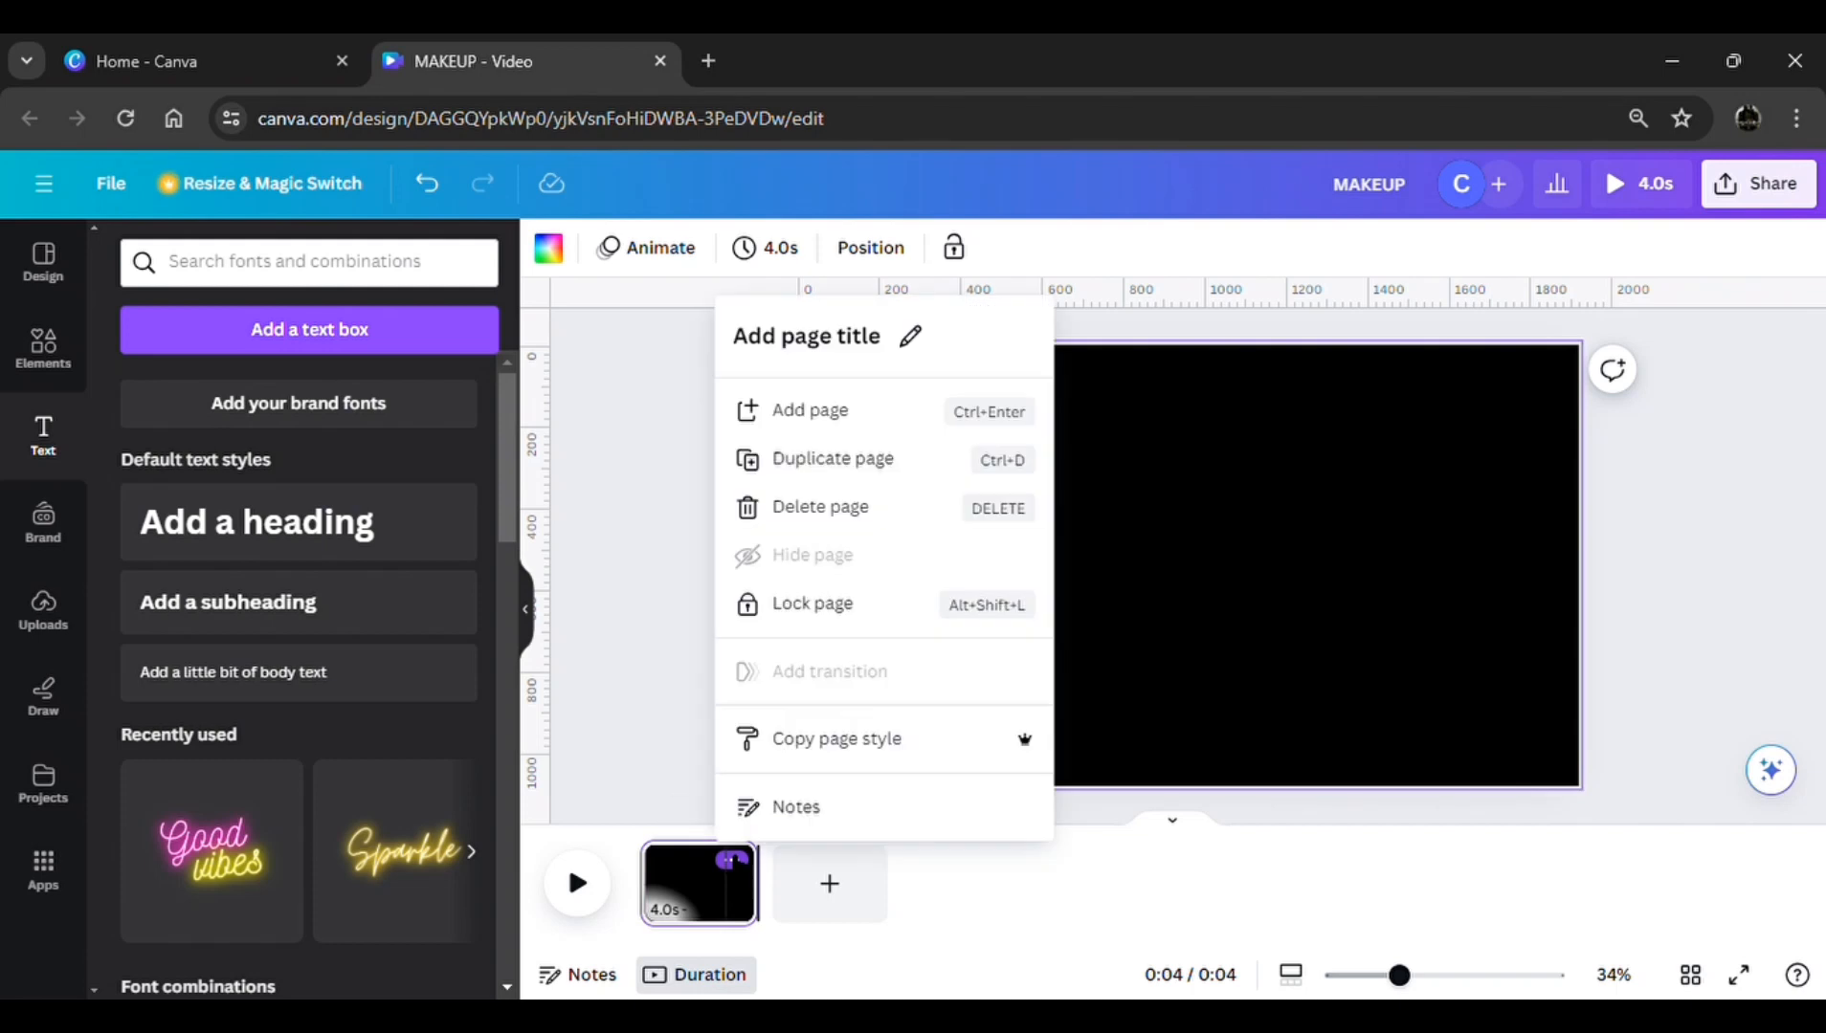
pyautogui.click(894, 466)
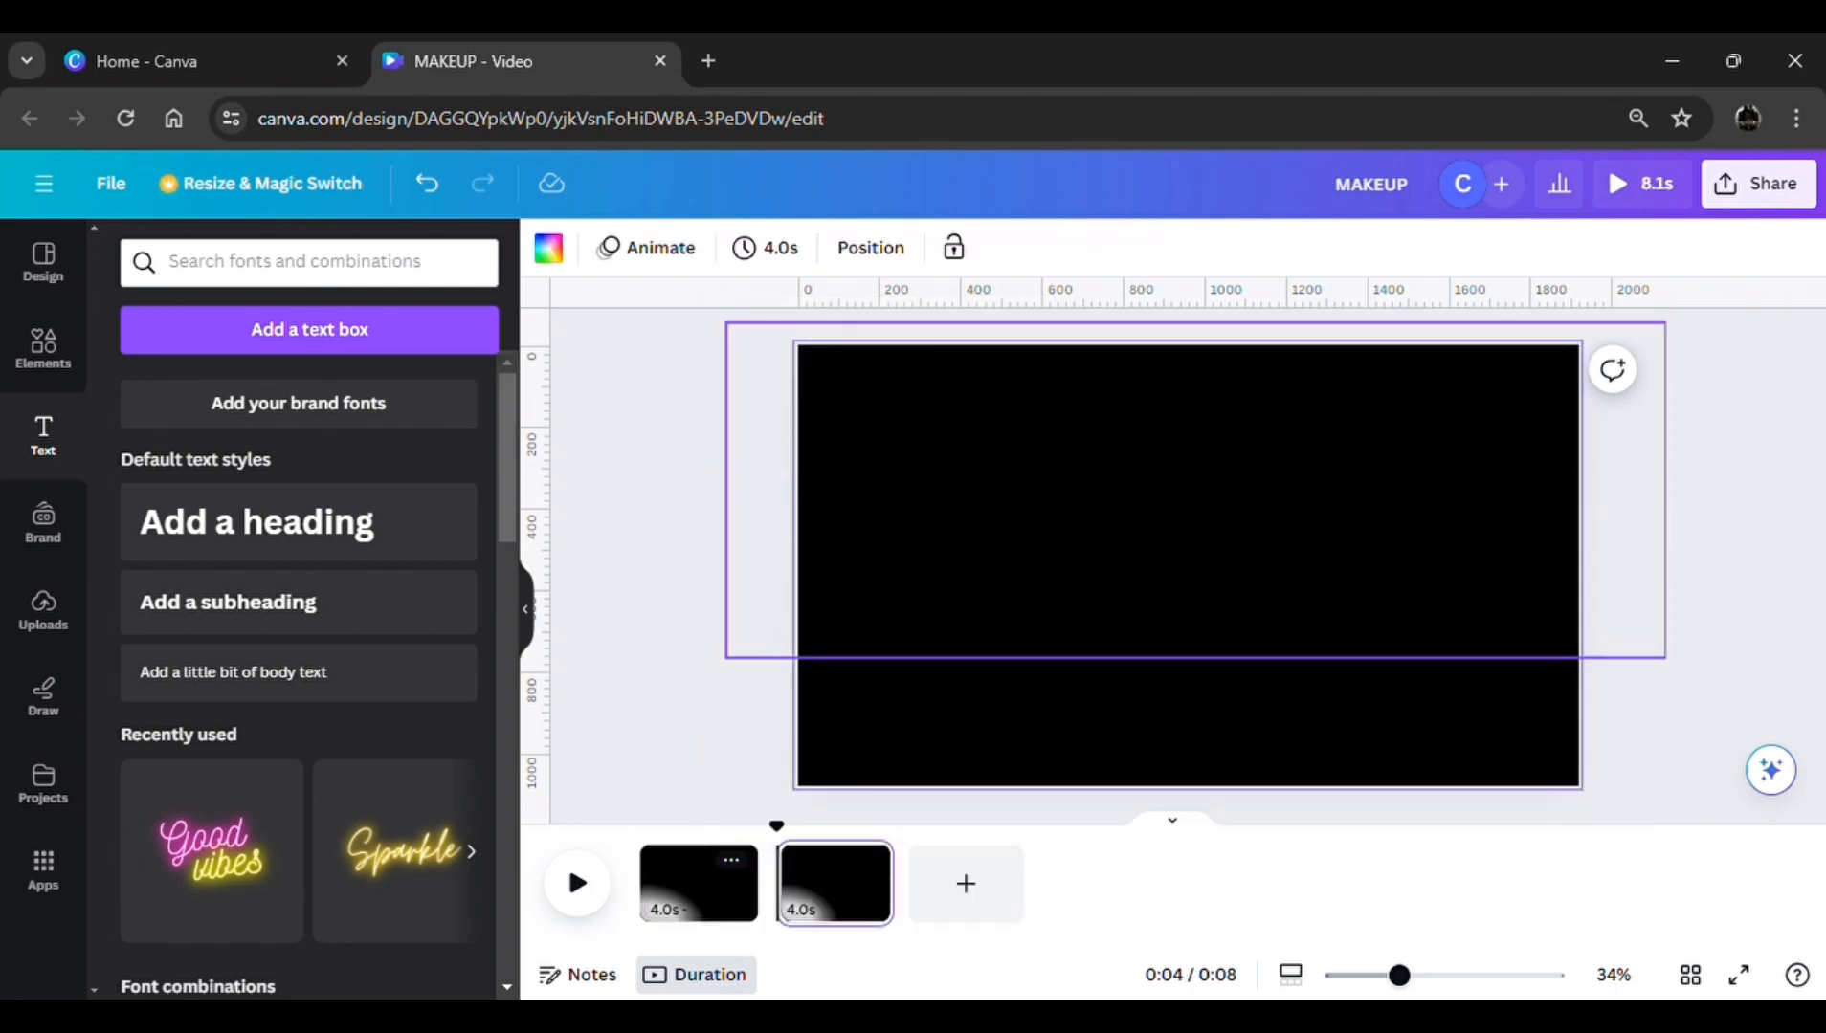
# On the duplicated page, move the two black bar groups apart until only thin strips remain along the top and bottom edges
pyautogui.click(1187, 421)
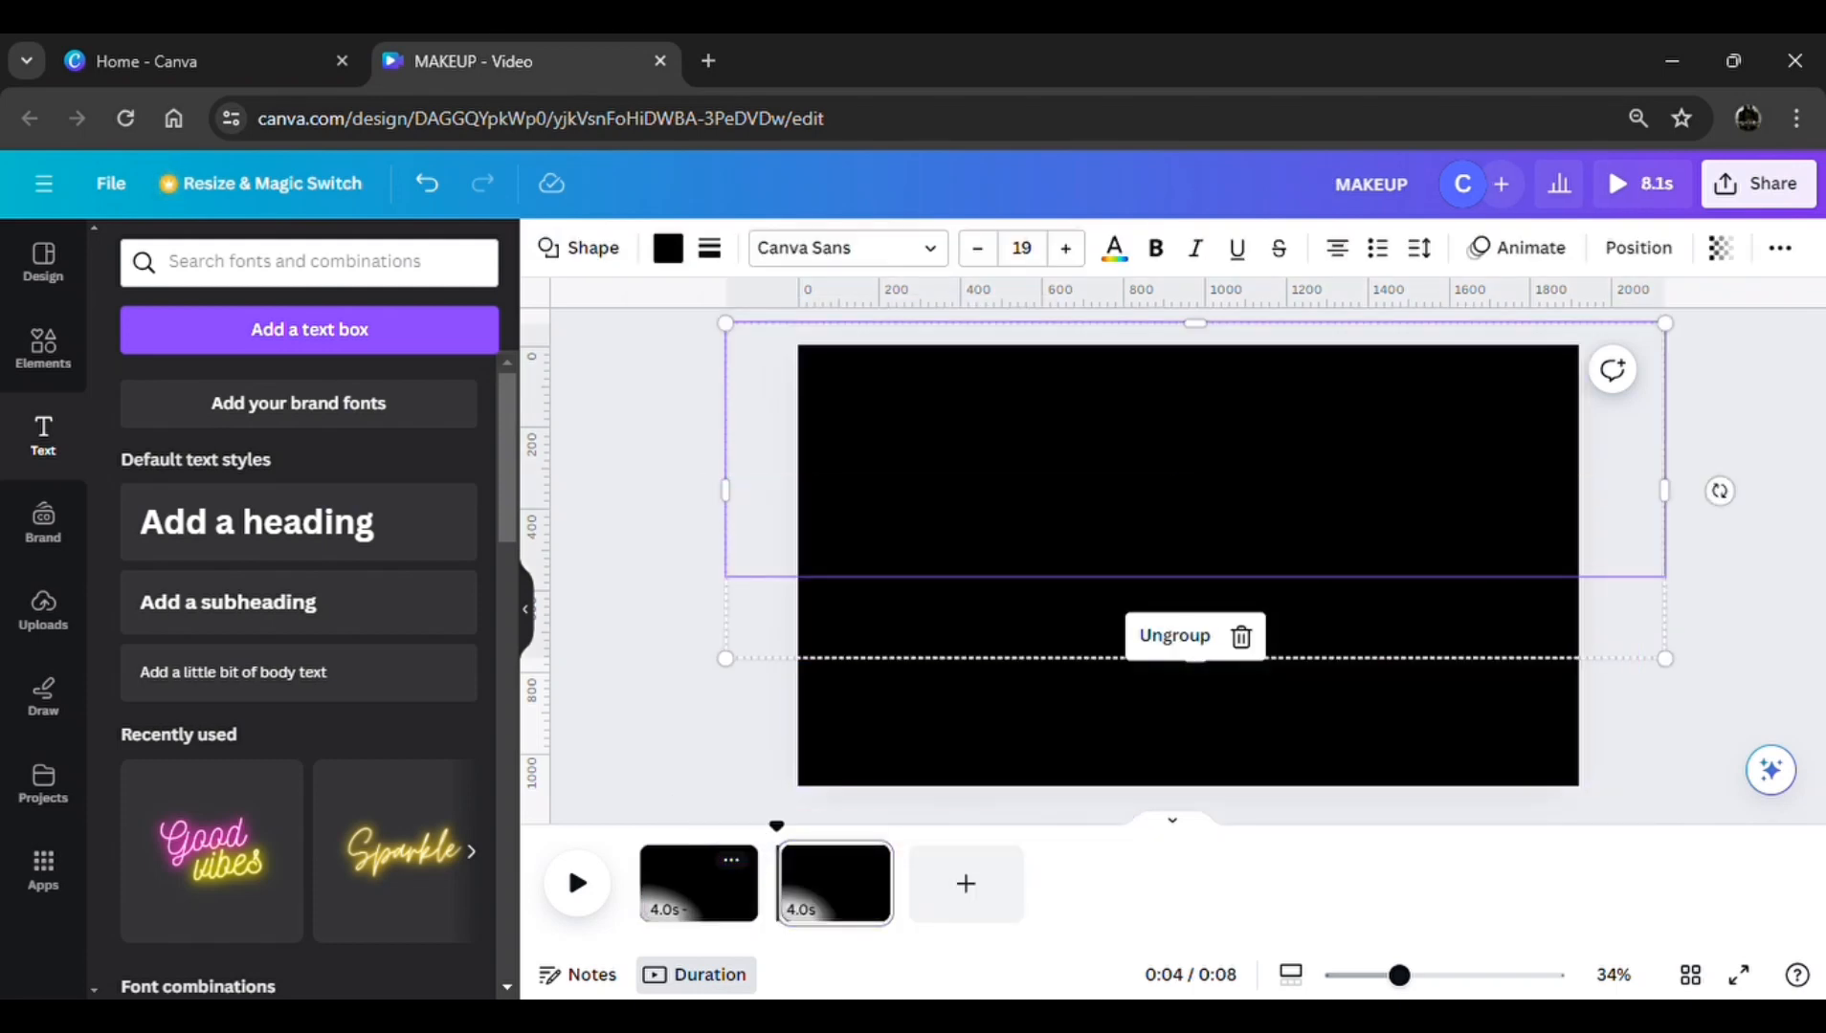
pyautogui.moveTo(1186, 421); pyautogui.dragTo(1186, 248)
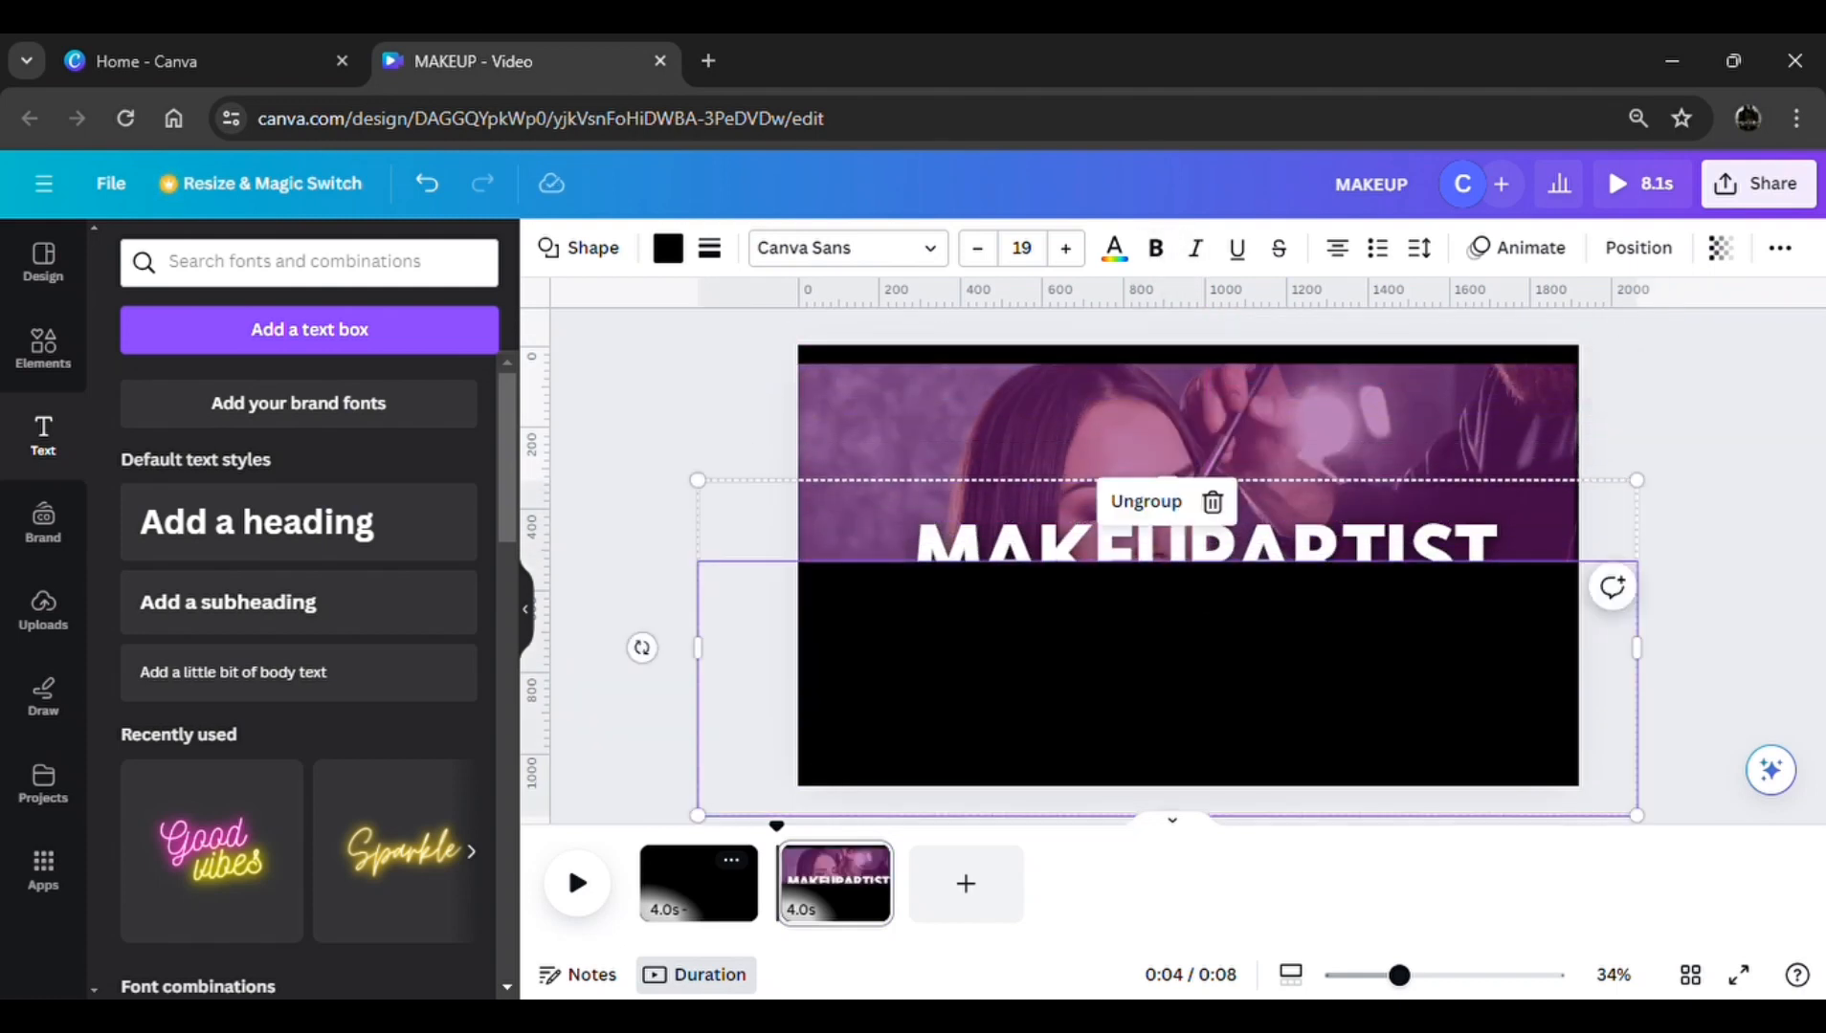
pyautogui.moveTo(1187, 636); pyautogui.dragTo(1184, 826)
# Move the purple overlay group off the left side of the second page to uncover the photo
pyautogui.click(886, 491)
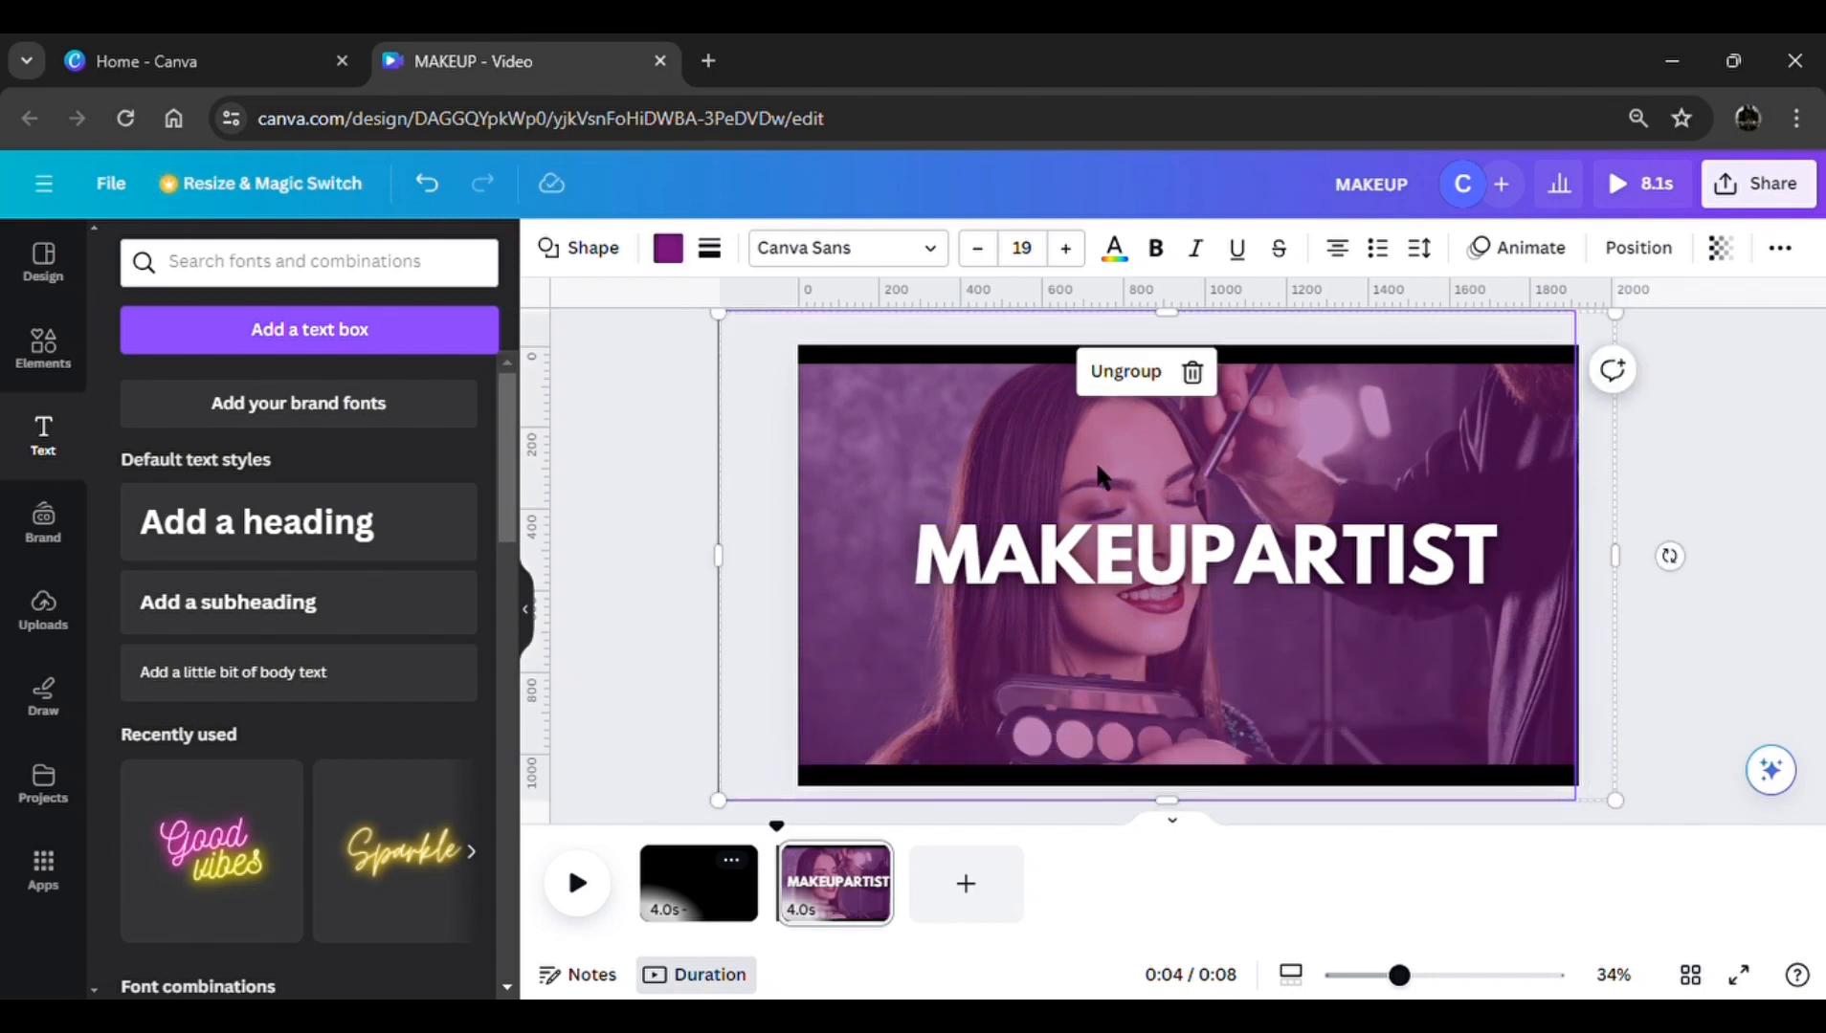
pyautogui.moveTo(1097, 466); pyautogui.dragTo(497, 478)
pyautogui.moveTo(403, 469); pyautogui.dragTo(335, 467)
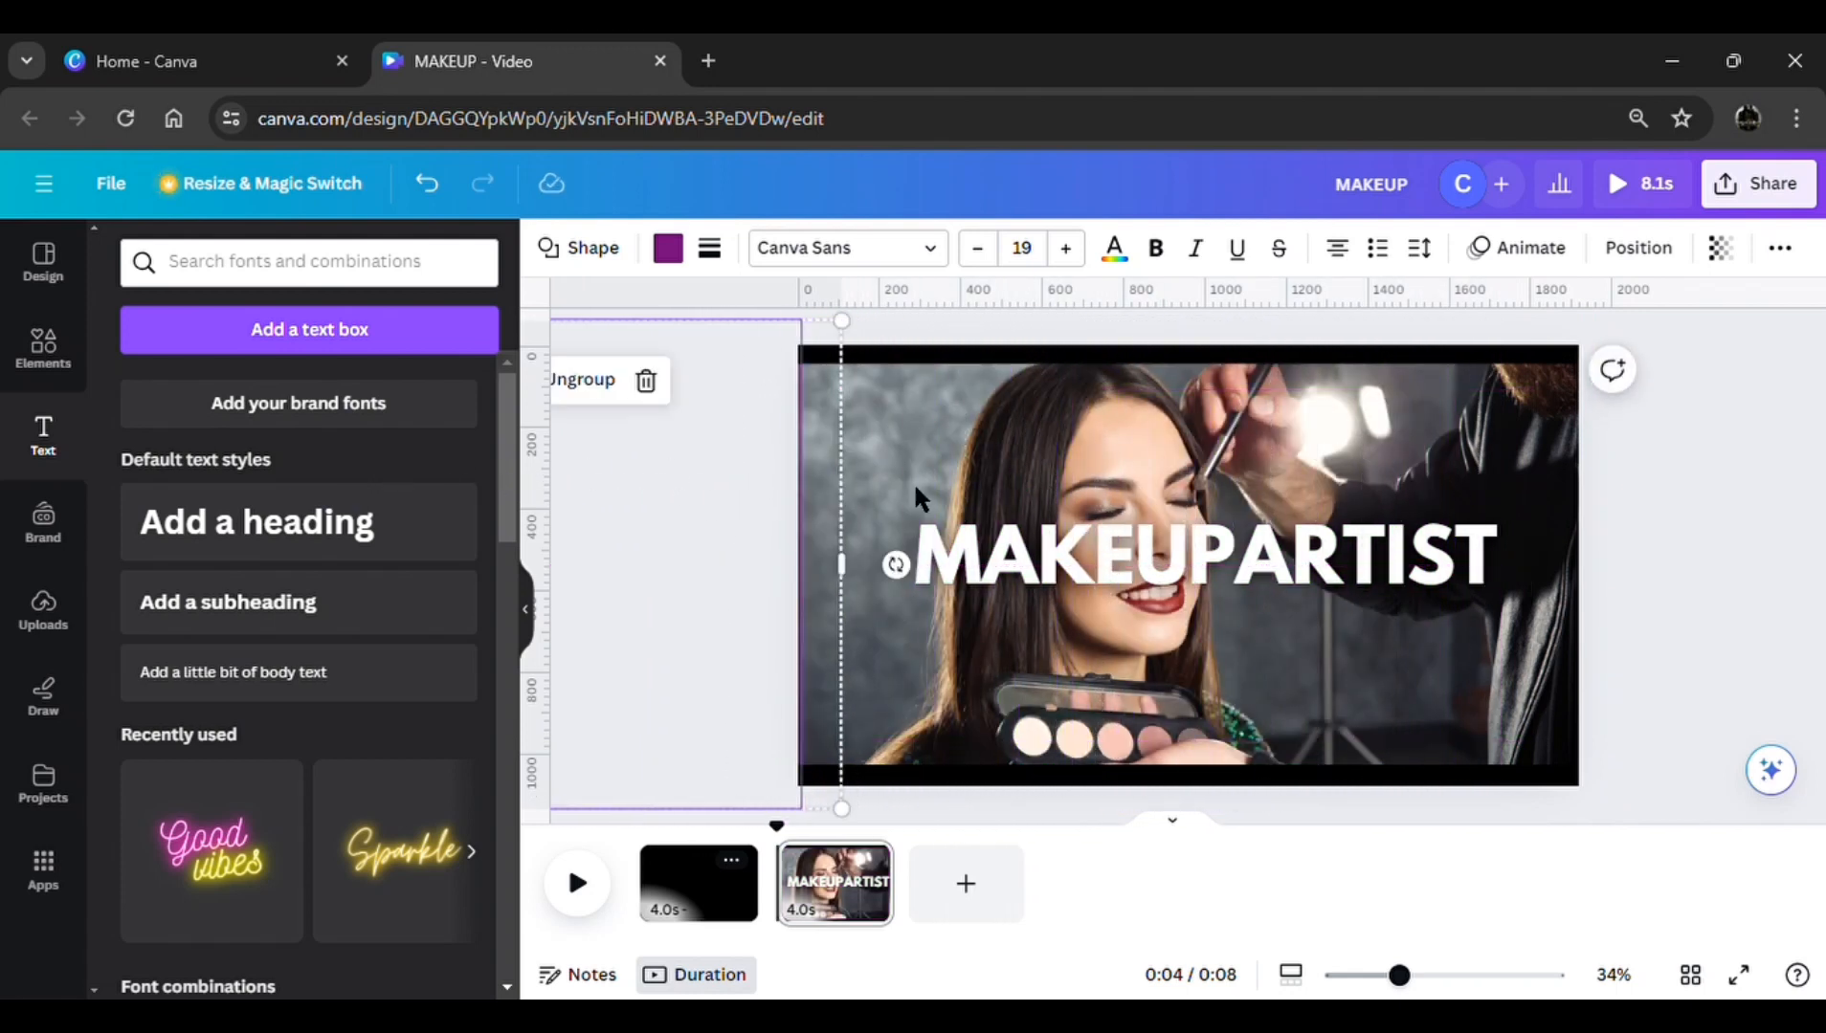
# Shrink the second page's heading to font size 59.7 and place it near the page's right edge, beside the woman's face
pyautogui.click(1068, 553)
pyautogui.moveTo(928, 540); pyautogui.dragTo(1245, 586)
pyautogui.moveTo(1389, 668); pyautogui.dragTo(1472, 681)
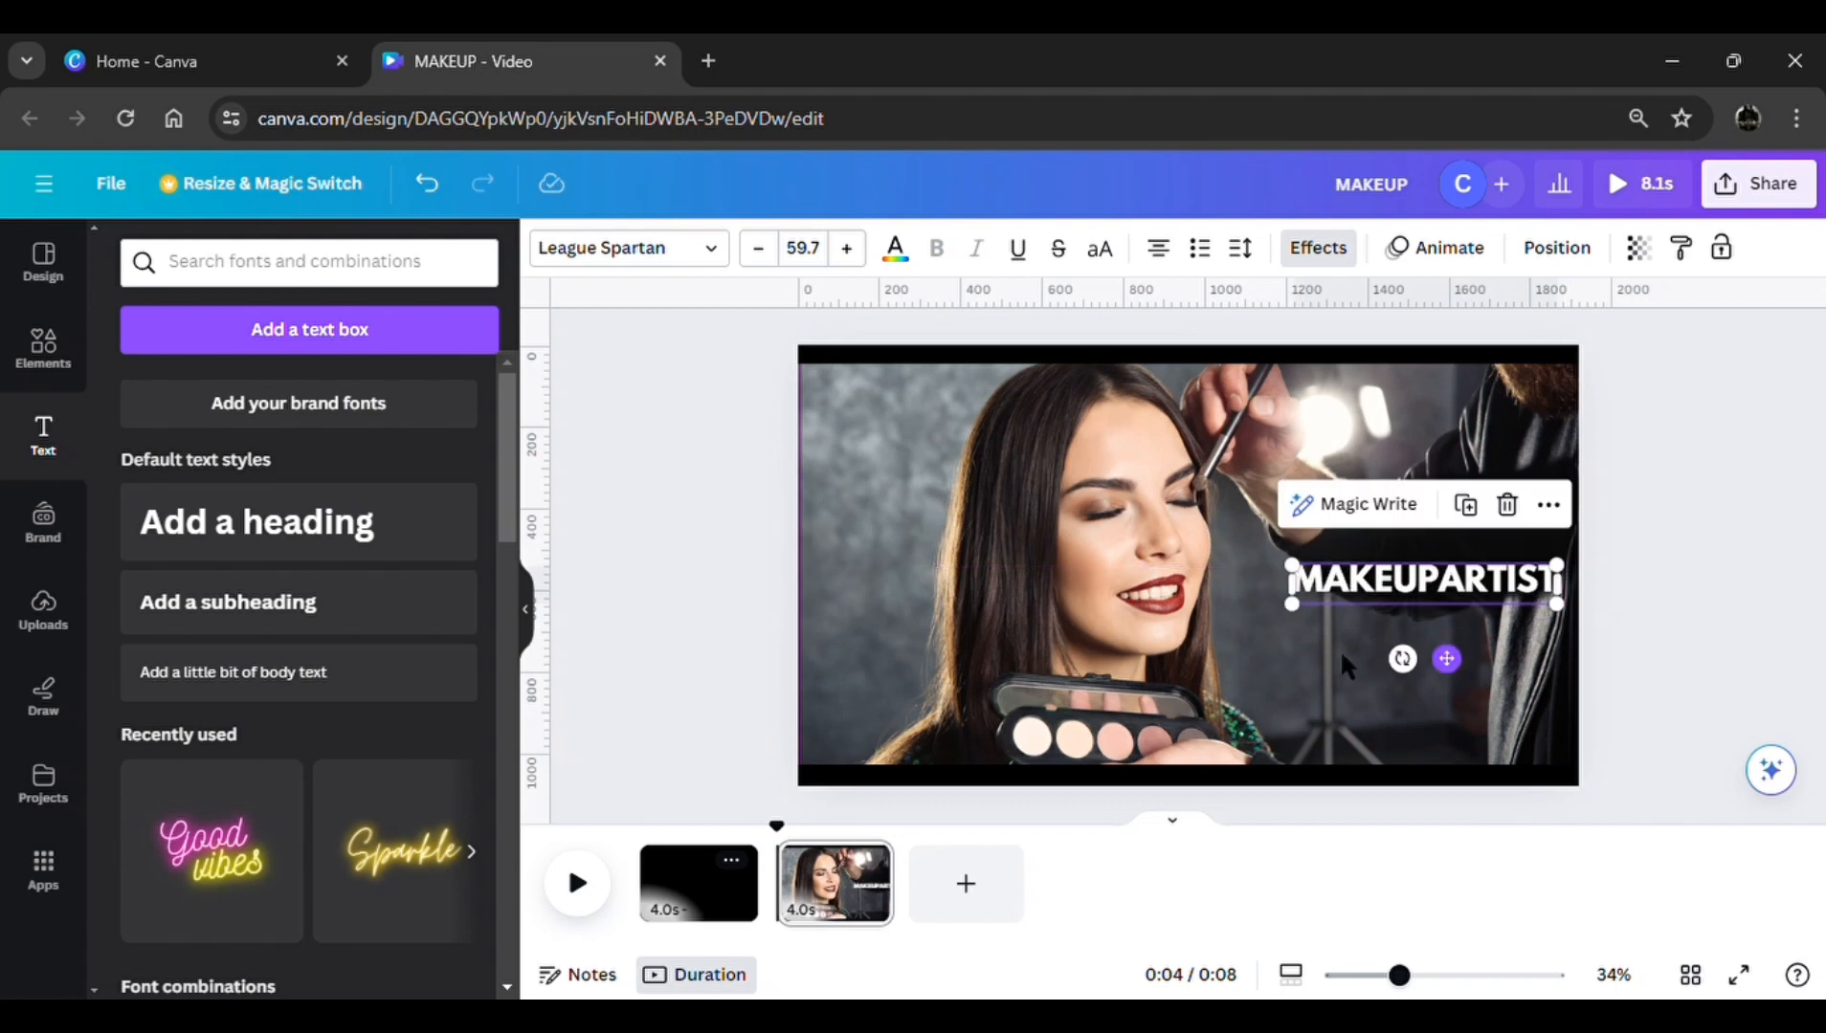
# Enlarge the second page's photo to about 3,145 × 2,096 and reposition it so the woman's face fills the page's left half
pyautogui.click(1057, 654)
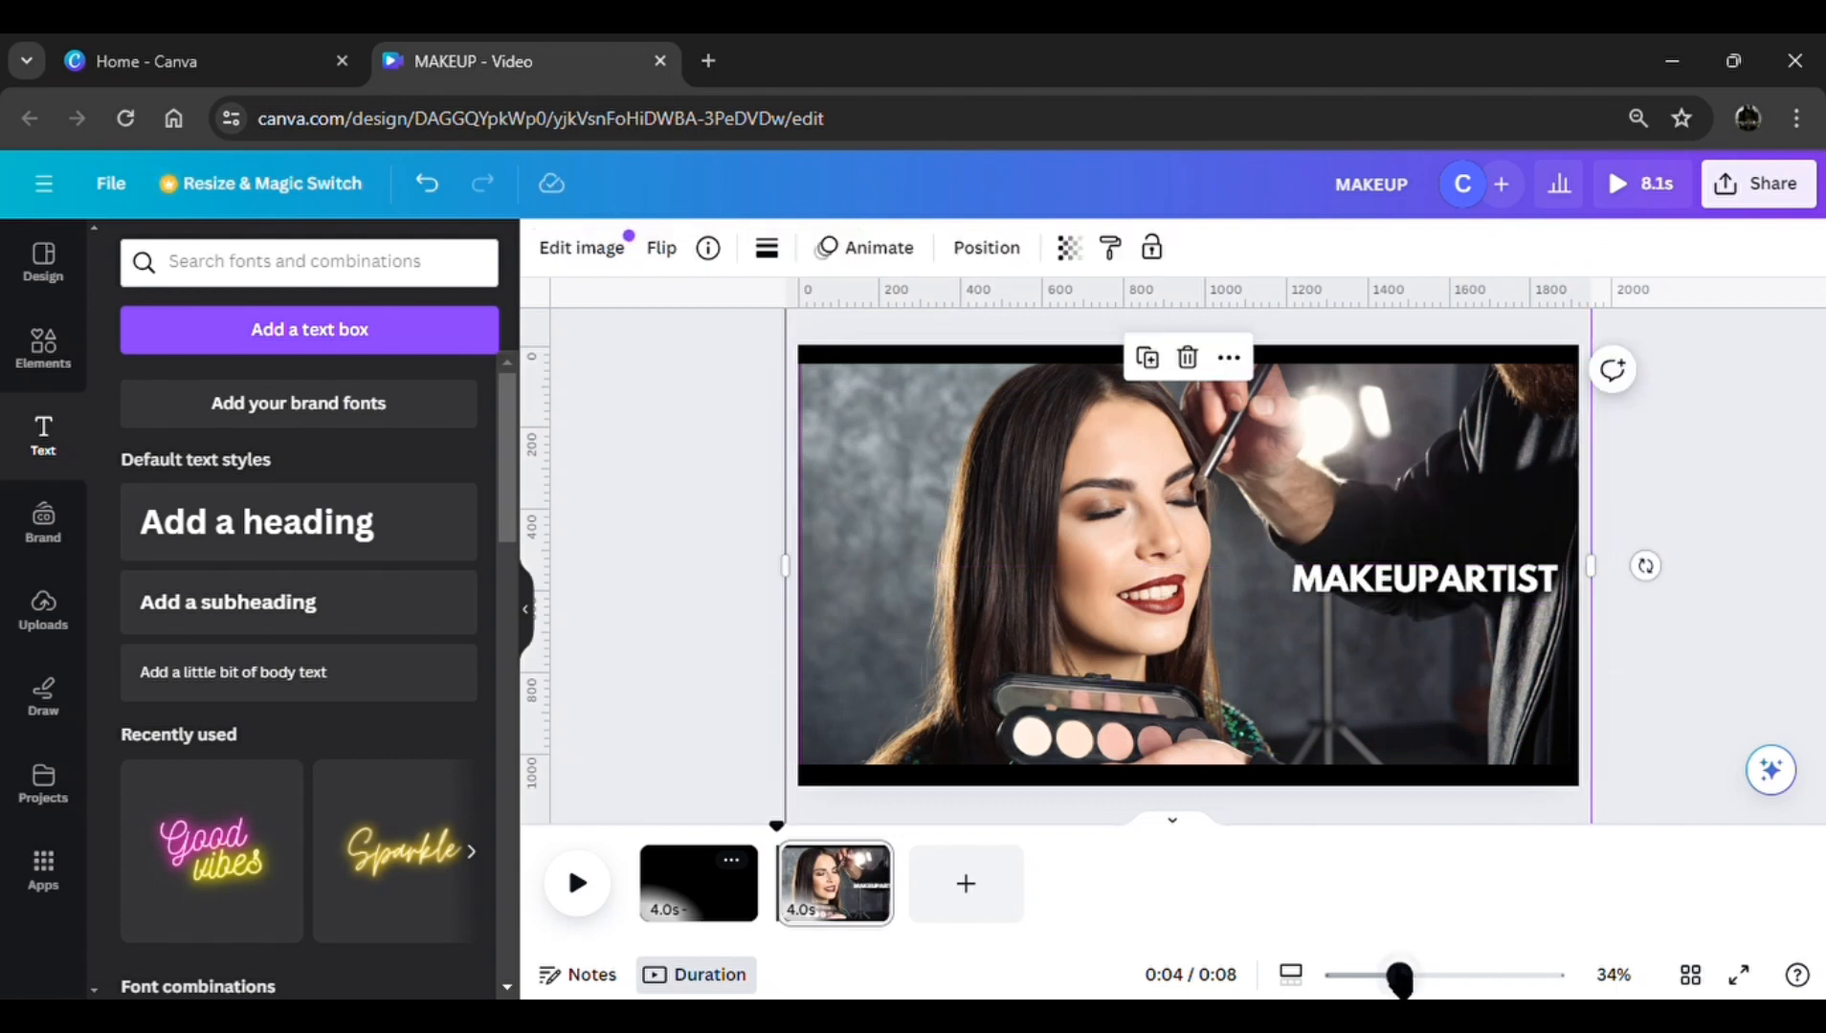
pyautogui.moveTo(1399, 976); pyautogui.dragTo(1349, 975)
pyautogui.moveTo(1385, 701); pyautogui.dragTo(1573, 835)
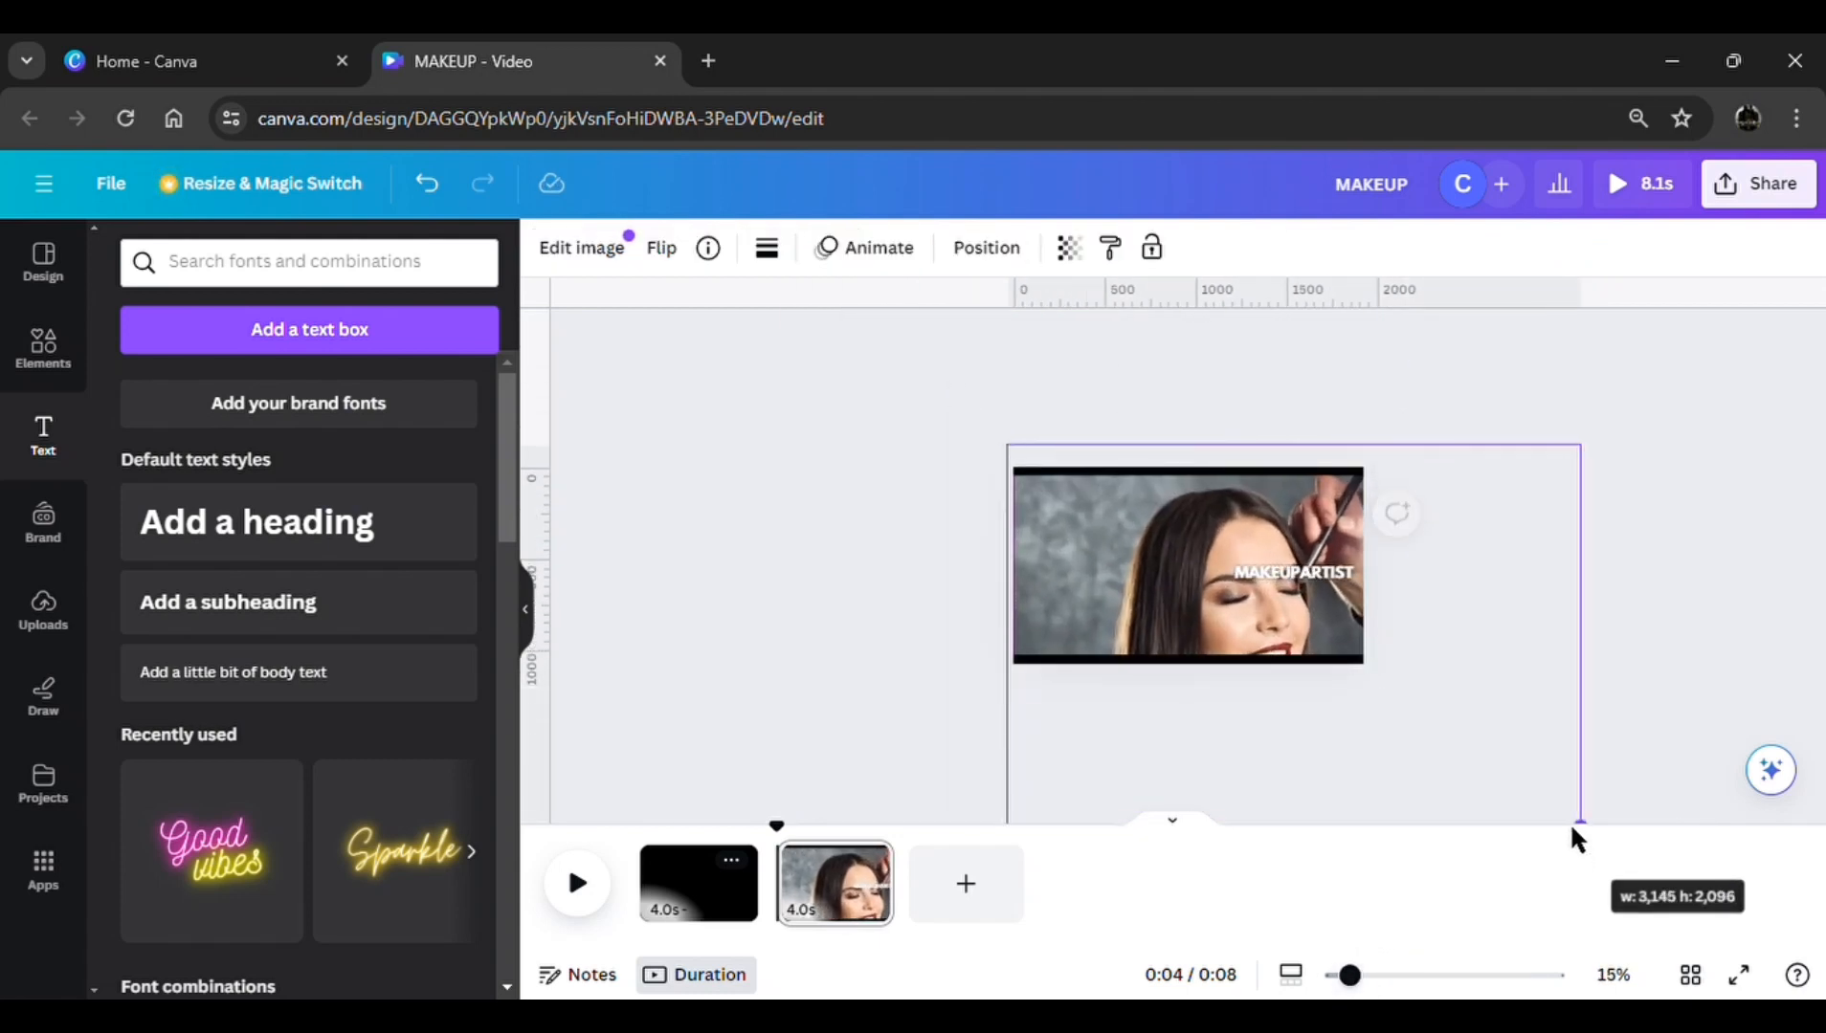
pyautogui.moveTo(1243, 629); pyautogui.dragTo(1135, 568)
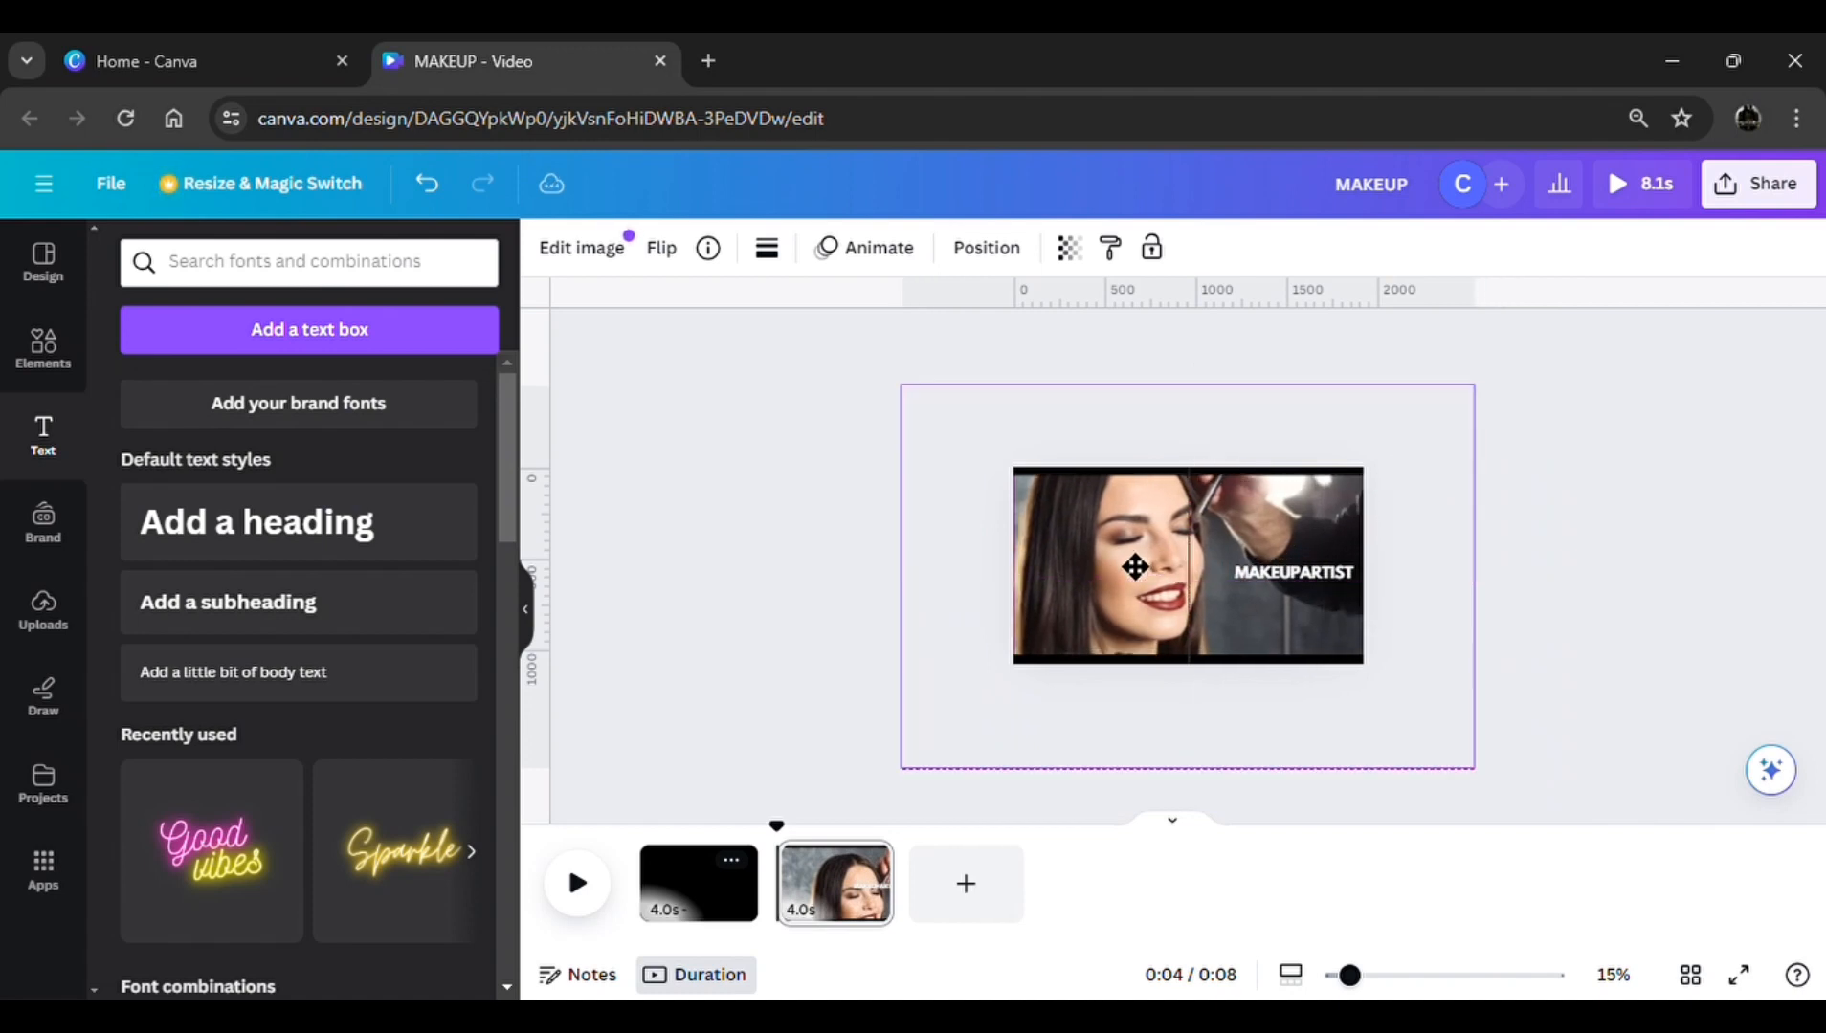
# Duplicate the second page, which shows the photo with the heading beside the woman's face
pyautogui.click(1559, 627)
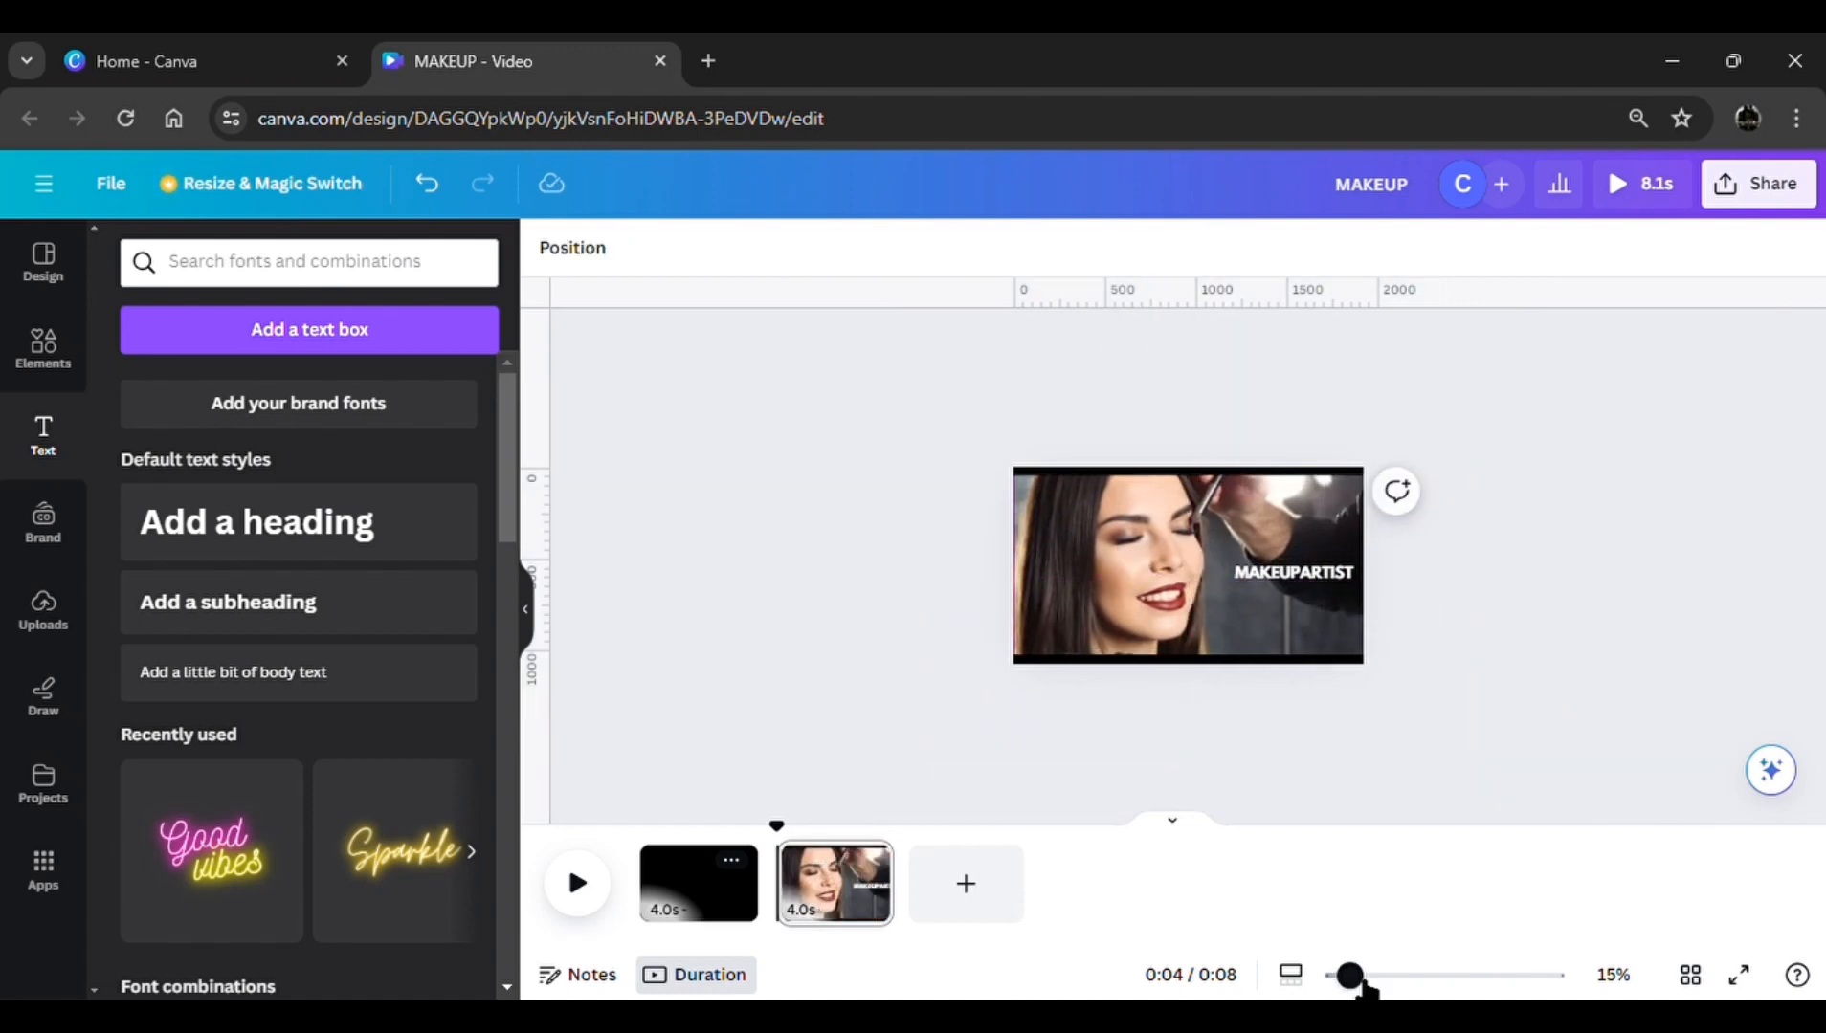
pyautogui.moveTo(1379, 983); pyautogui.dragTo(1413, 989)
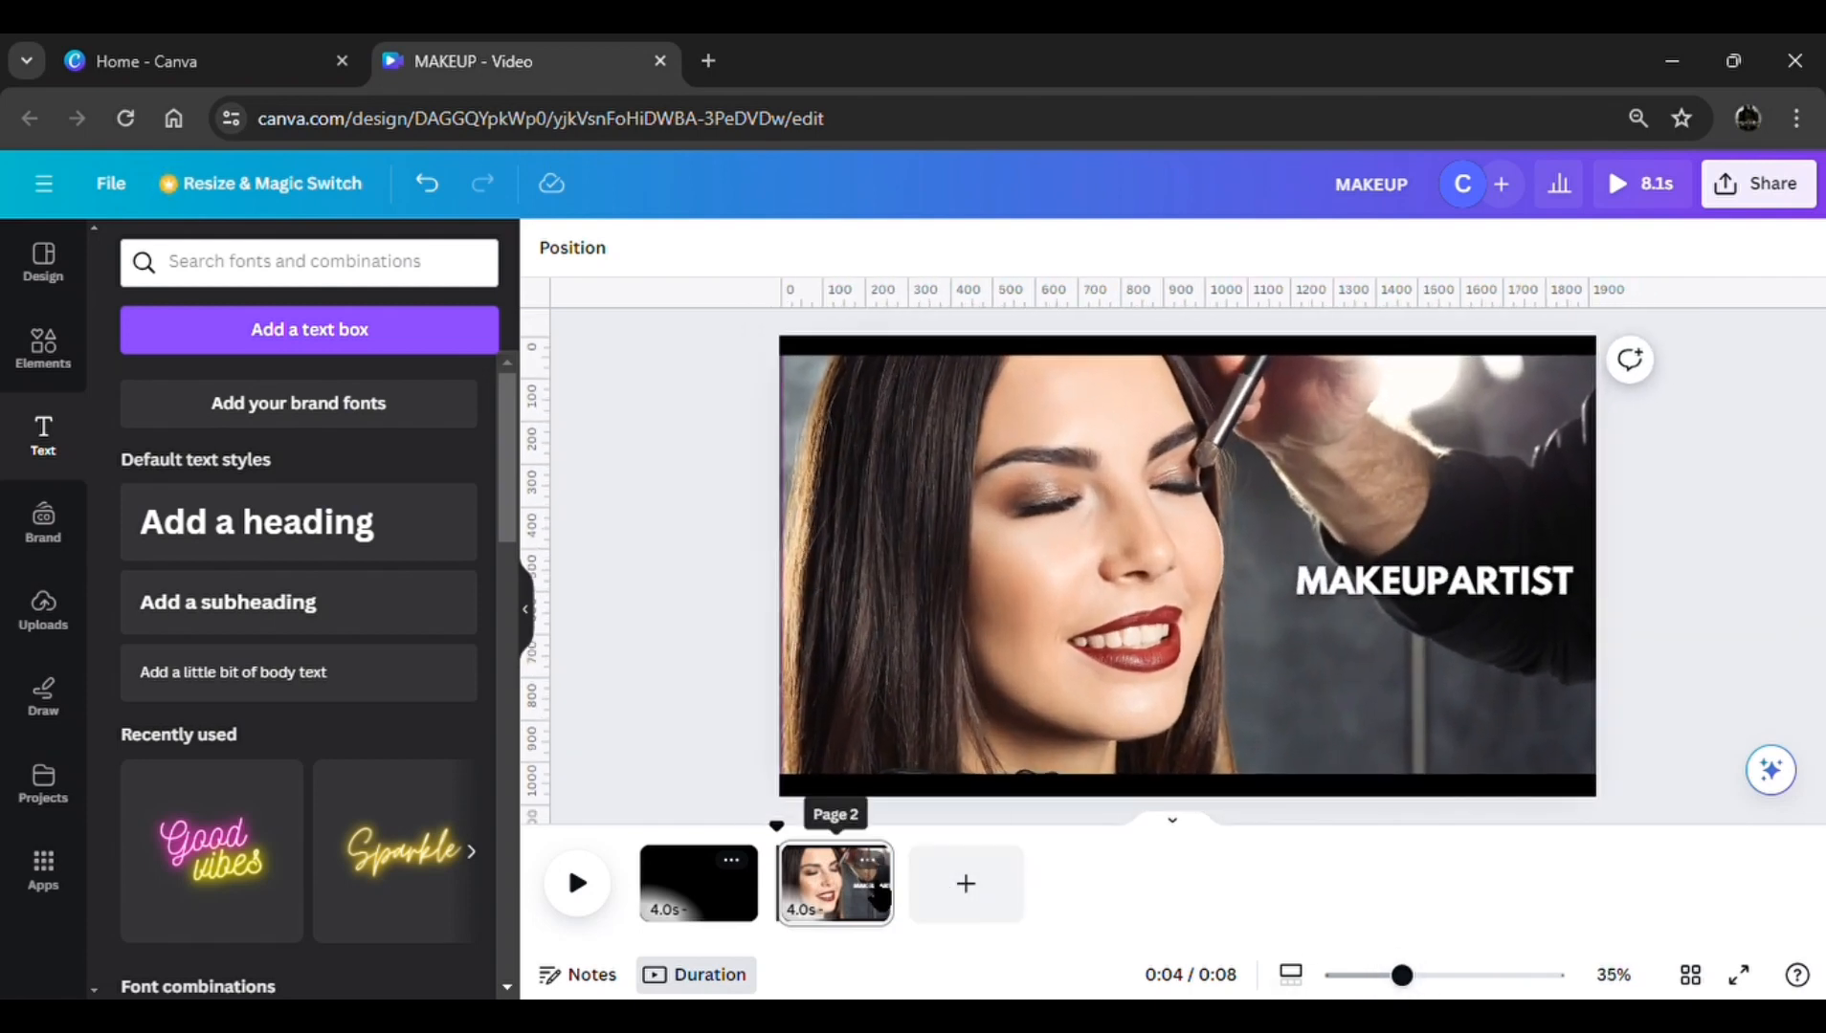
pyautogui.click(865, 860)
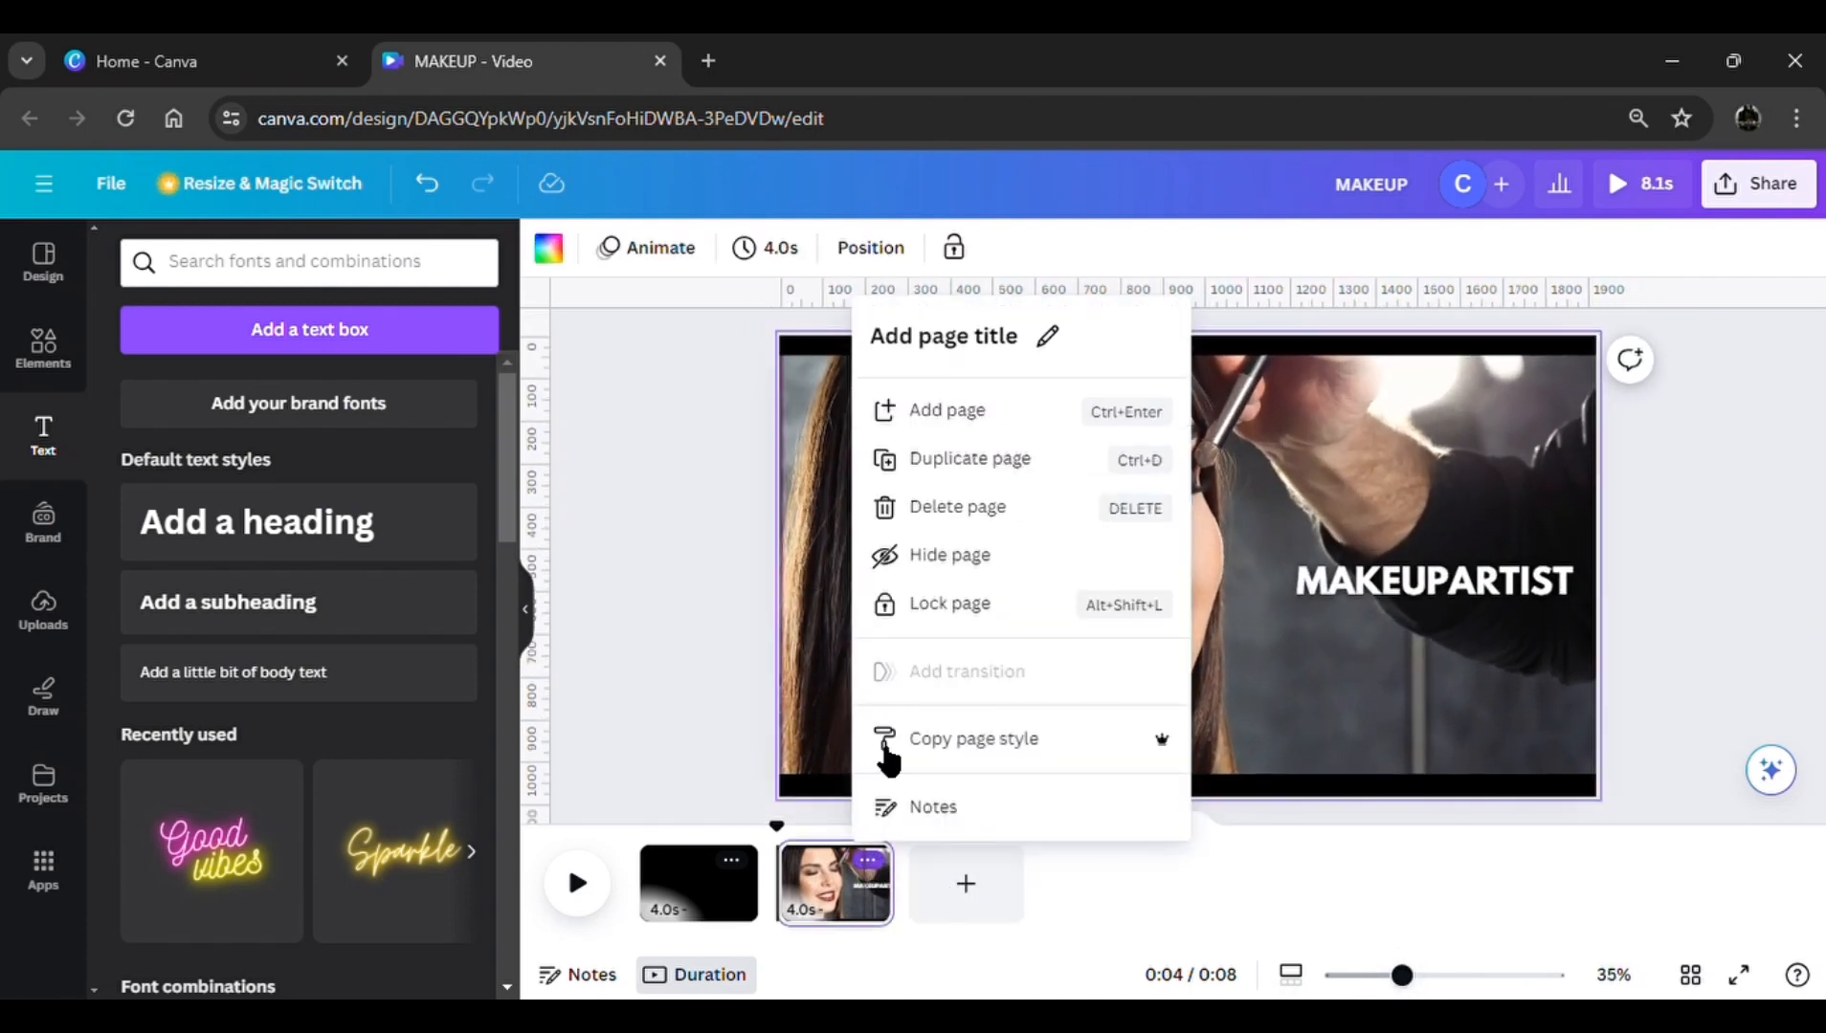
pyautogui.click(991, 480)
# Shrink the third page's photo and reposition it so the makeup palette shows below the woman's face
pyautogui.moveTo(1413, 990); pyautogui.dragTo(1357, 976)
pyautogui.click(1127, 546)
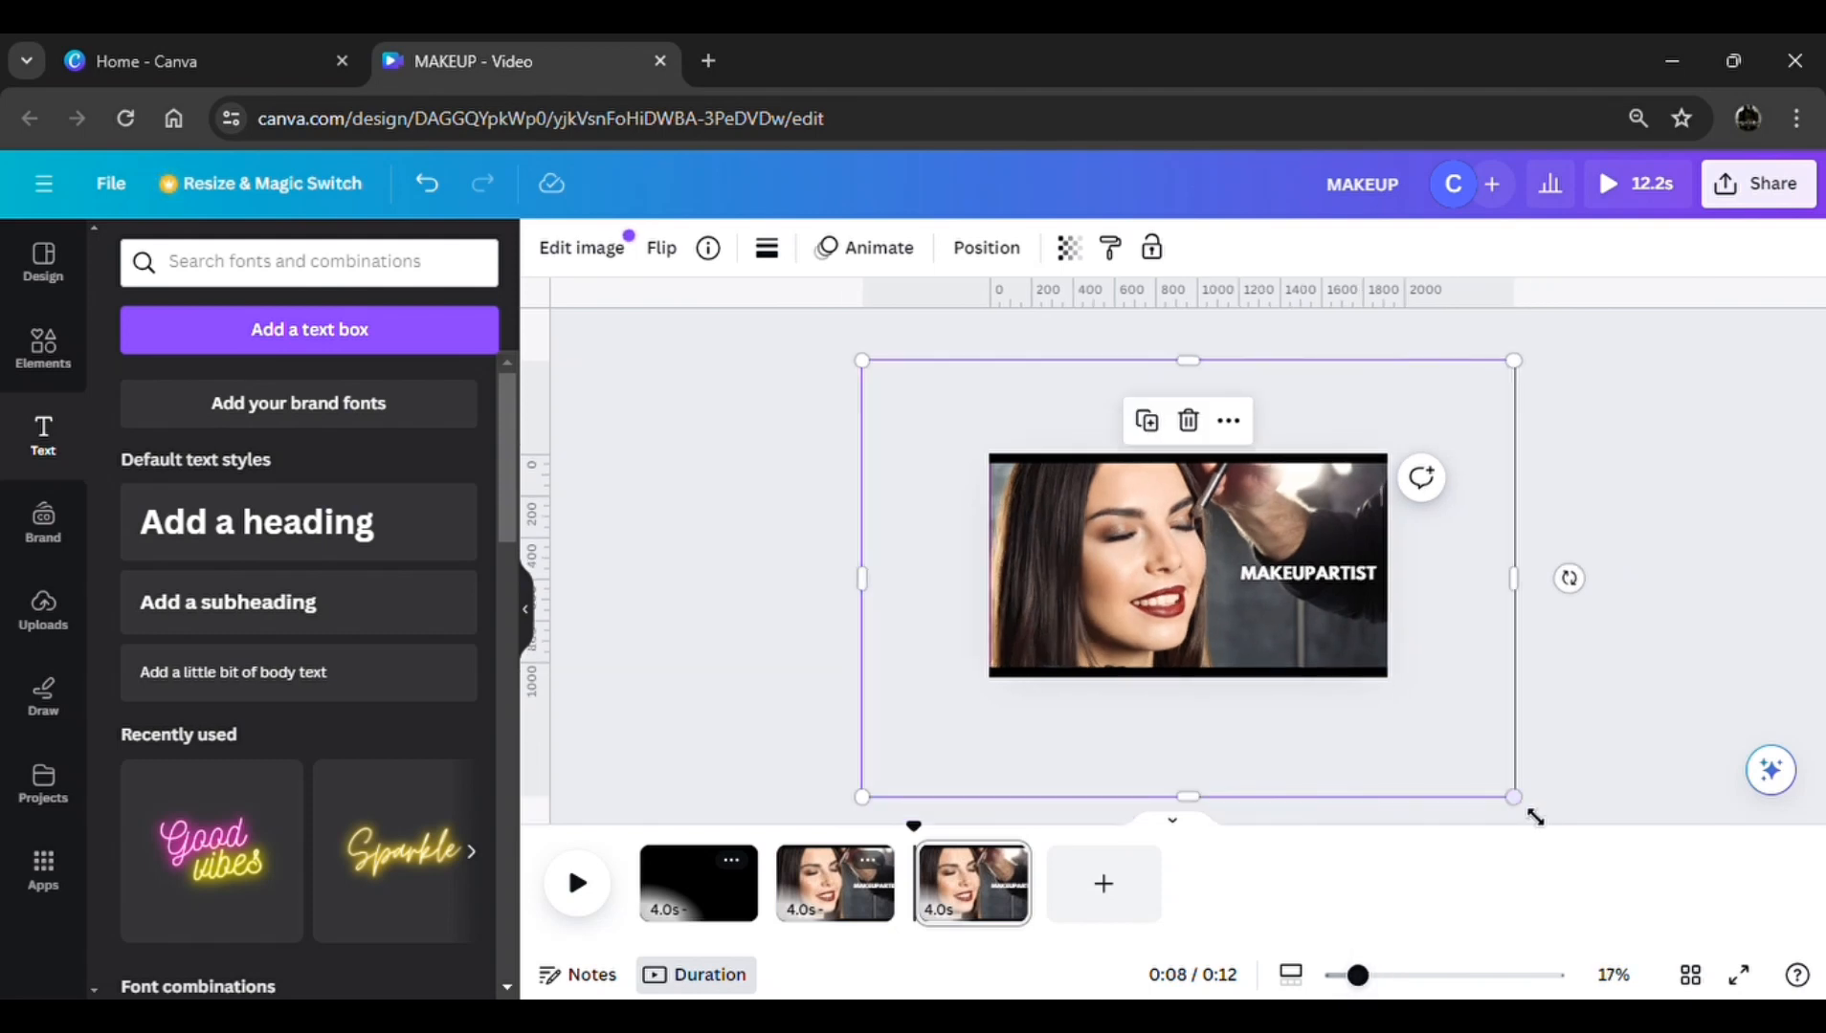
pyautogui.moveTo(1521, 803); pyautogui.dragTo(1354, 667)
pyautogui.moveTo(1167, 605); pyautogui.dragTo(1257, 657)
pyautogui.click(1552, 727)
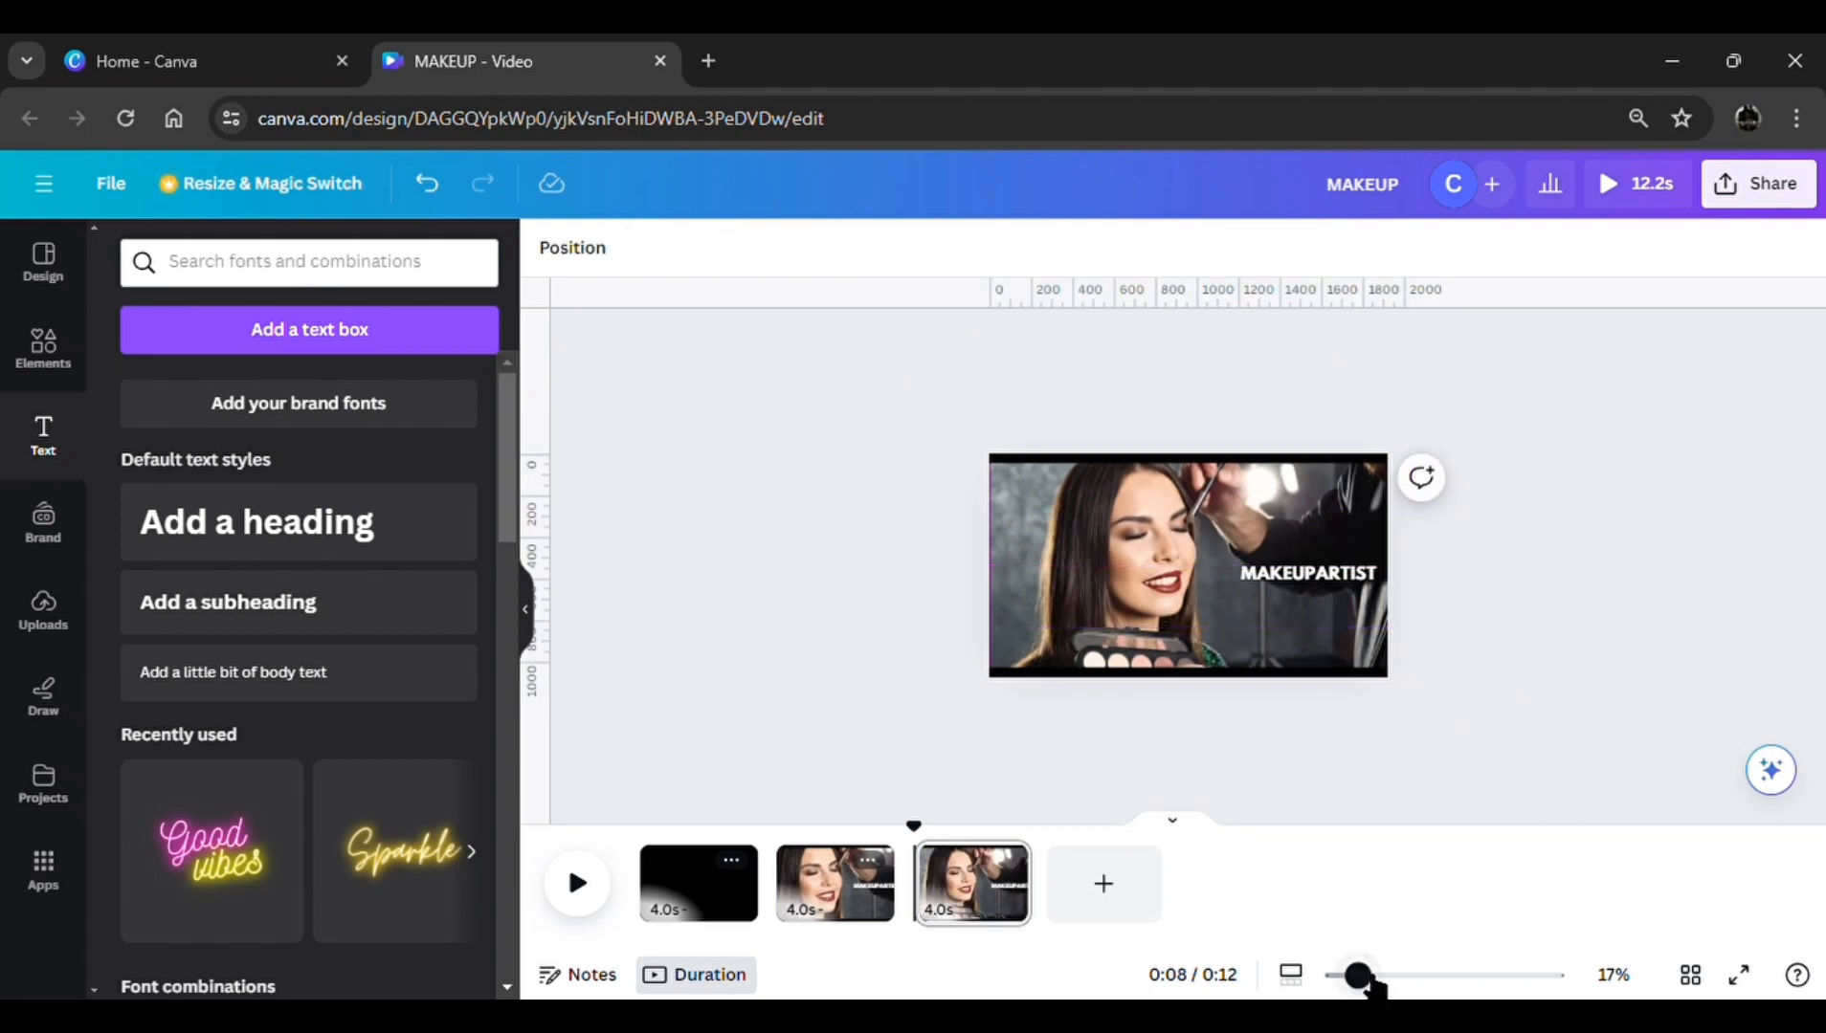
# Enlarge the third page's heading to font size 165 and place it so it spans nearly the full page width
pyautogui.moveTo(1368, 983); pyautogui.dragTo(1406, 985)
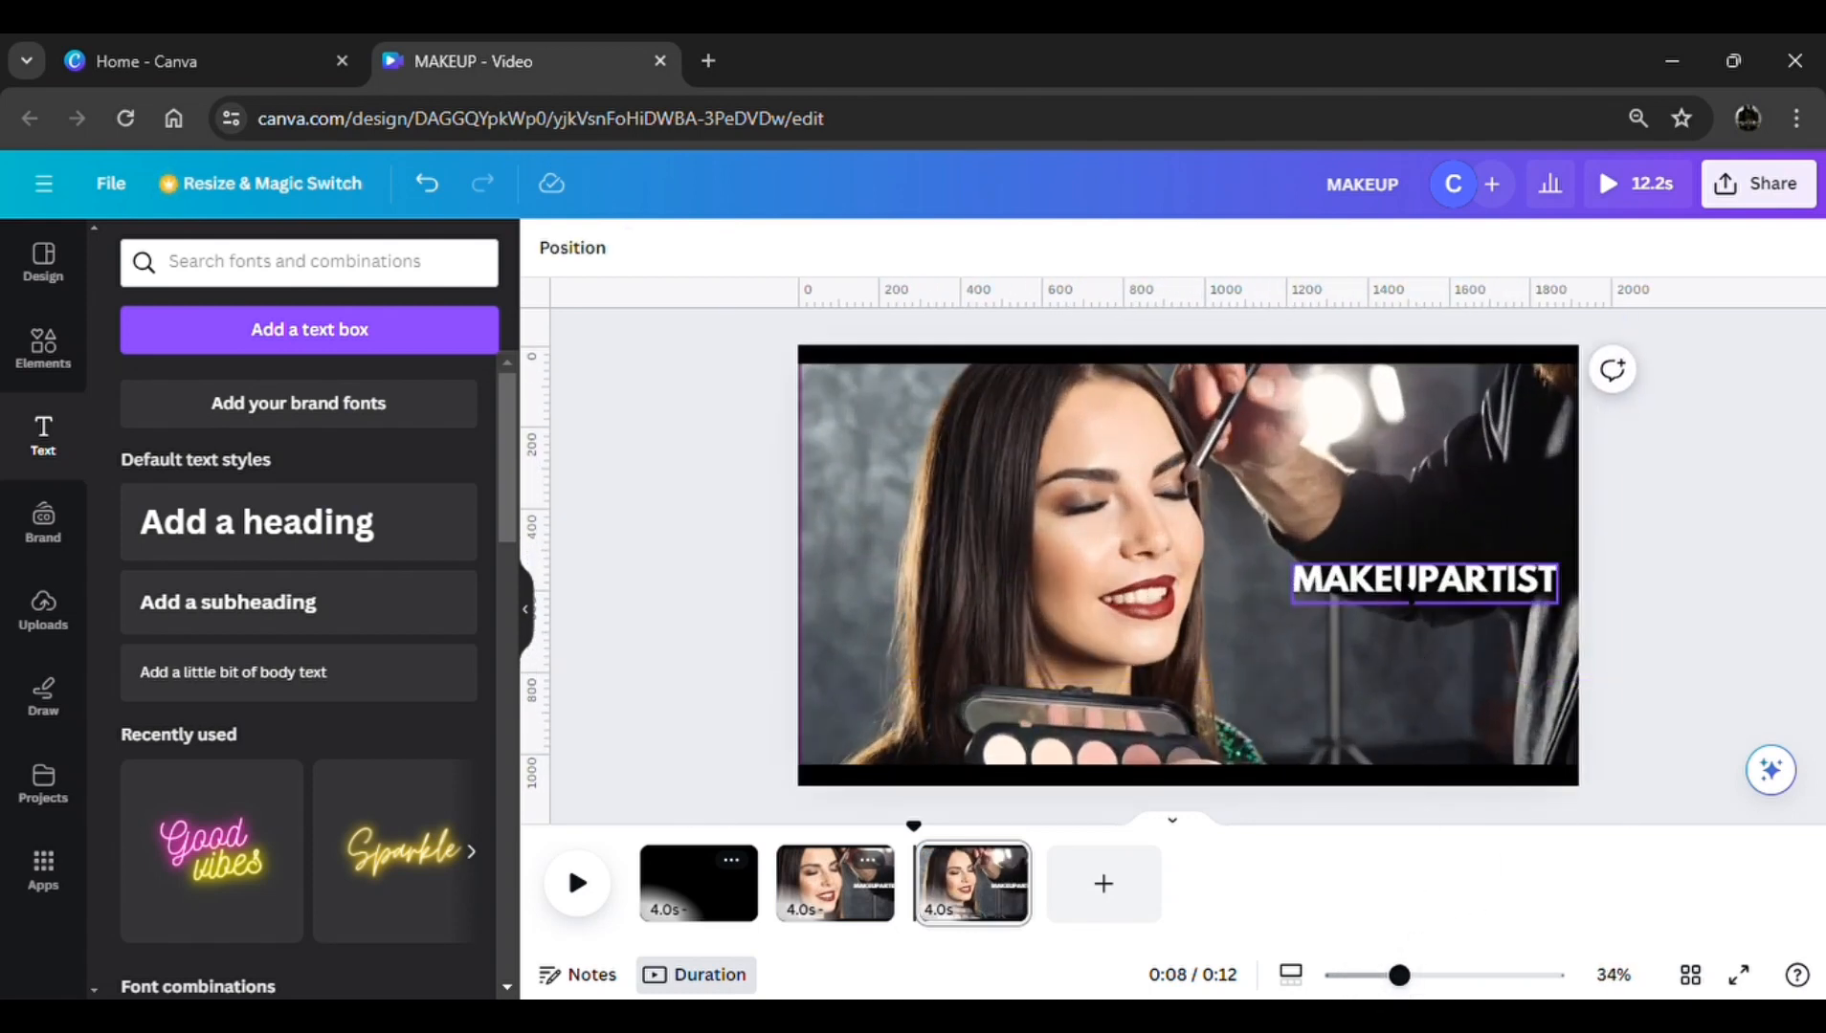
pyautogui.click(1330, 565)
pyautogui.moveTo(1292, 574); pyautogui.dragTo(864, 541)
pyautogui.moveTo(1220, 571); pyautogui.dragTo(1243, 594)
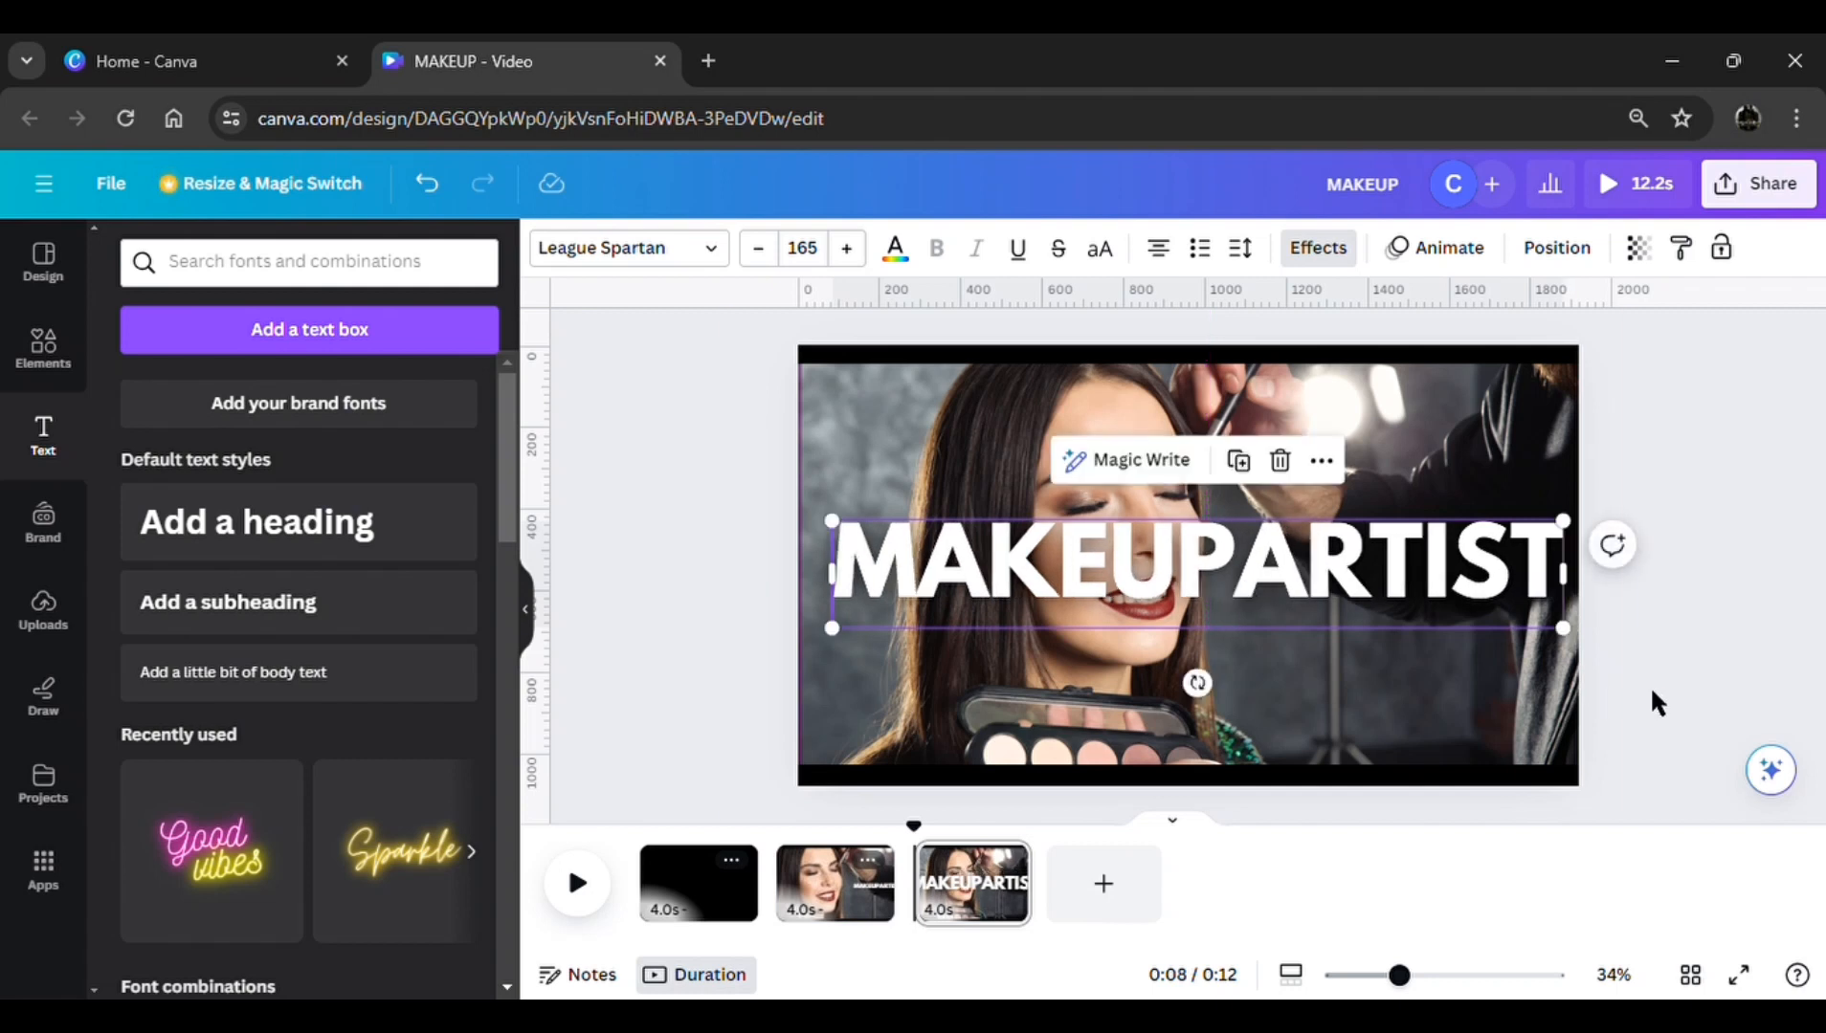
pyautogui.click(1686, 696)
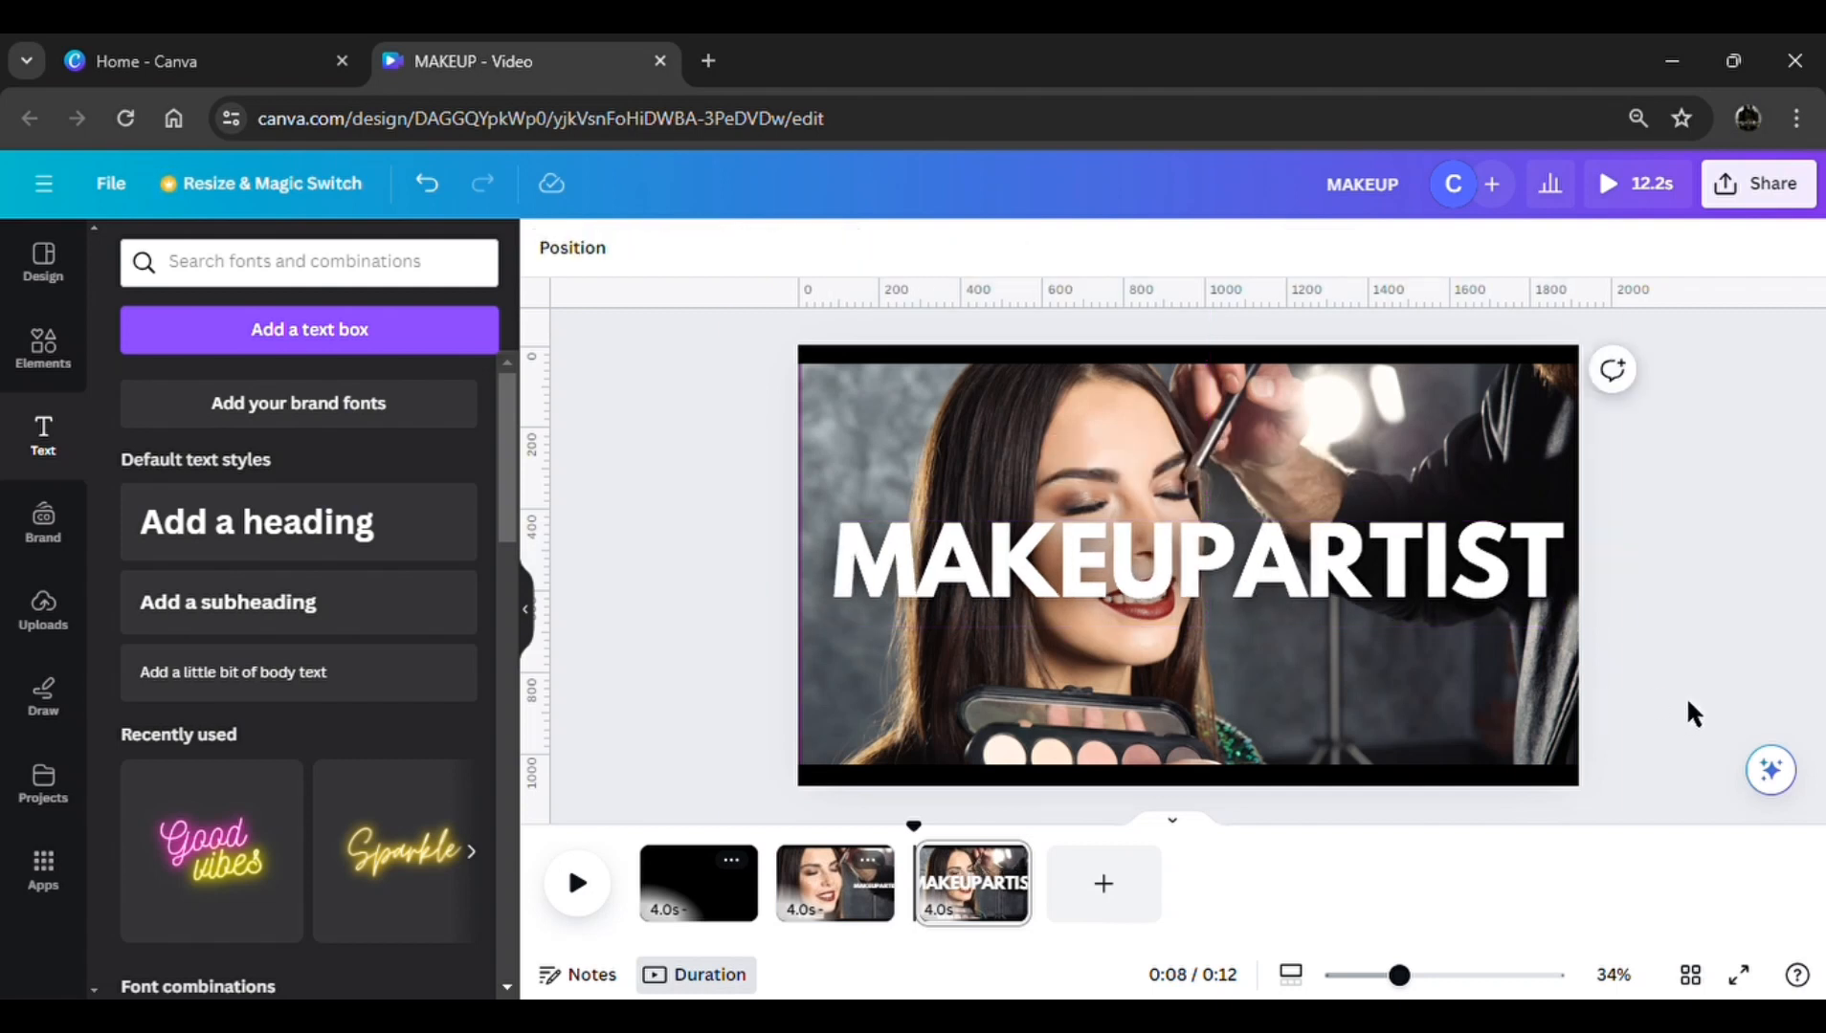
# Move the purple overlay over the third page's left two-fifths and bring both black bar groups inward, leaving only a band around the heading
pyautogui.click(790, 630)
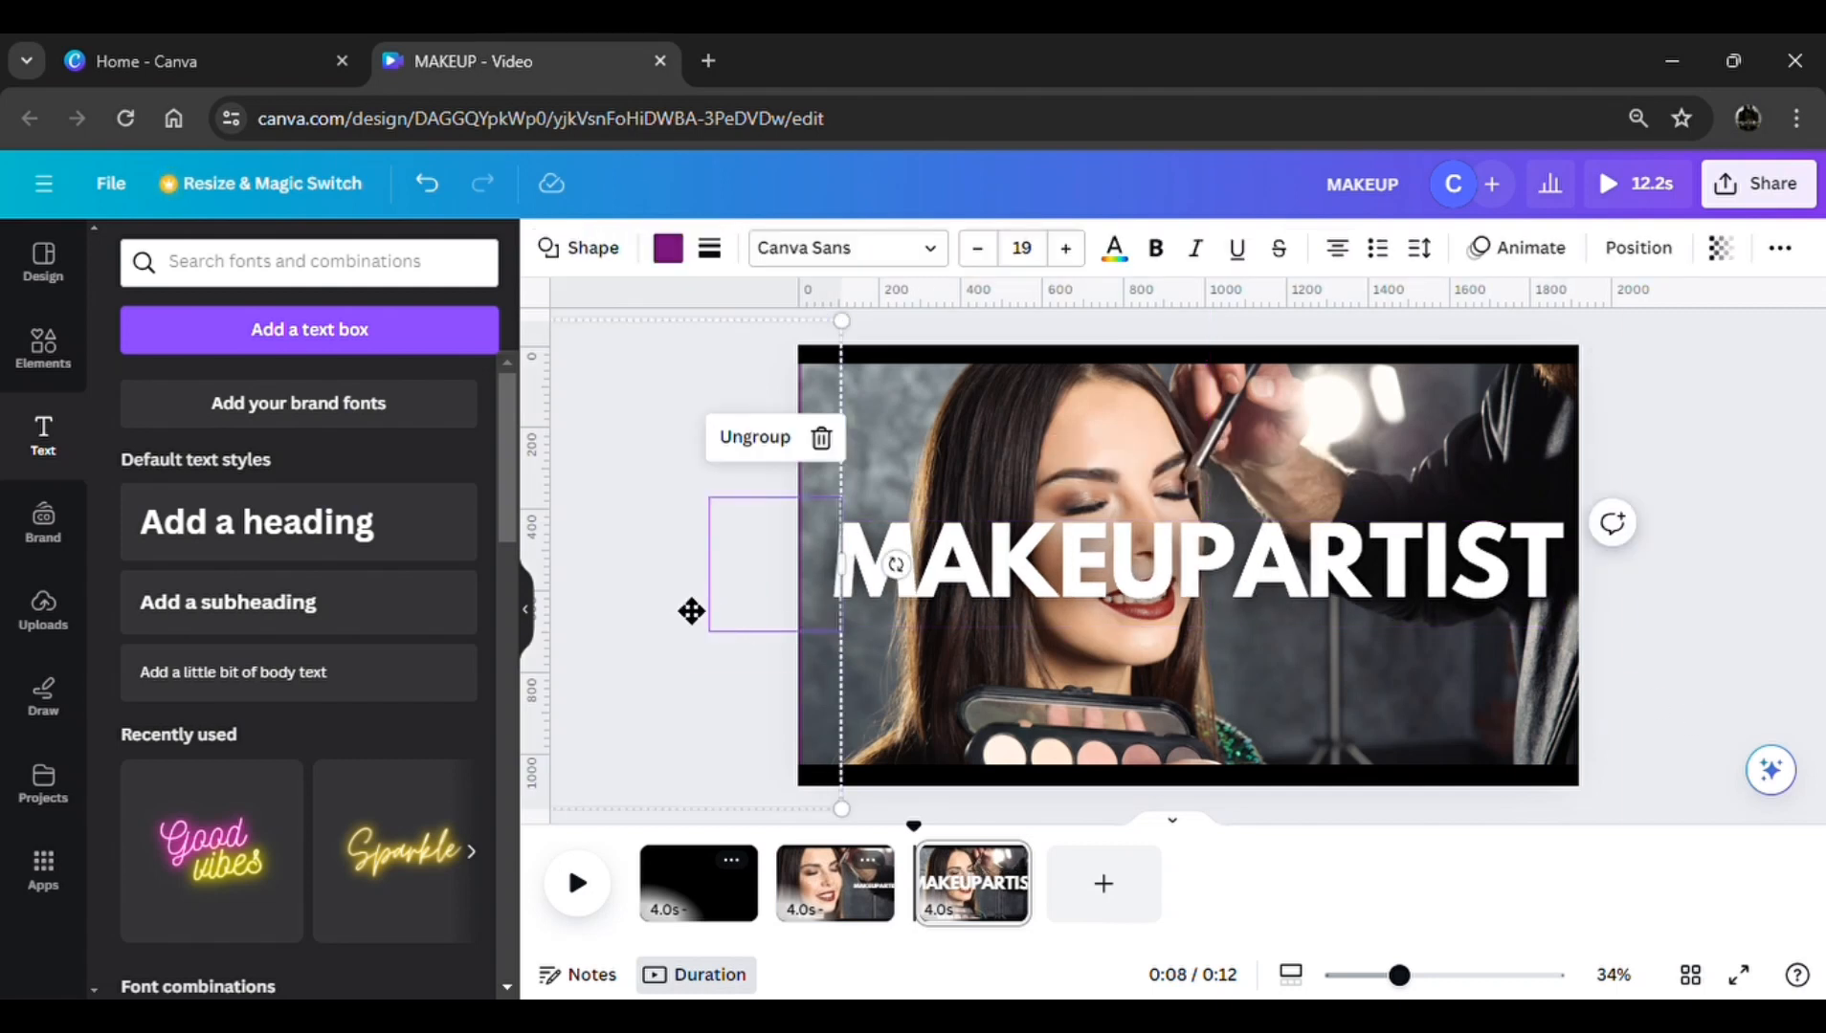
pyautogui.moveTo(691, 611); pyautogui.dragTo(995, 639)
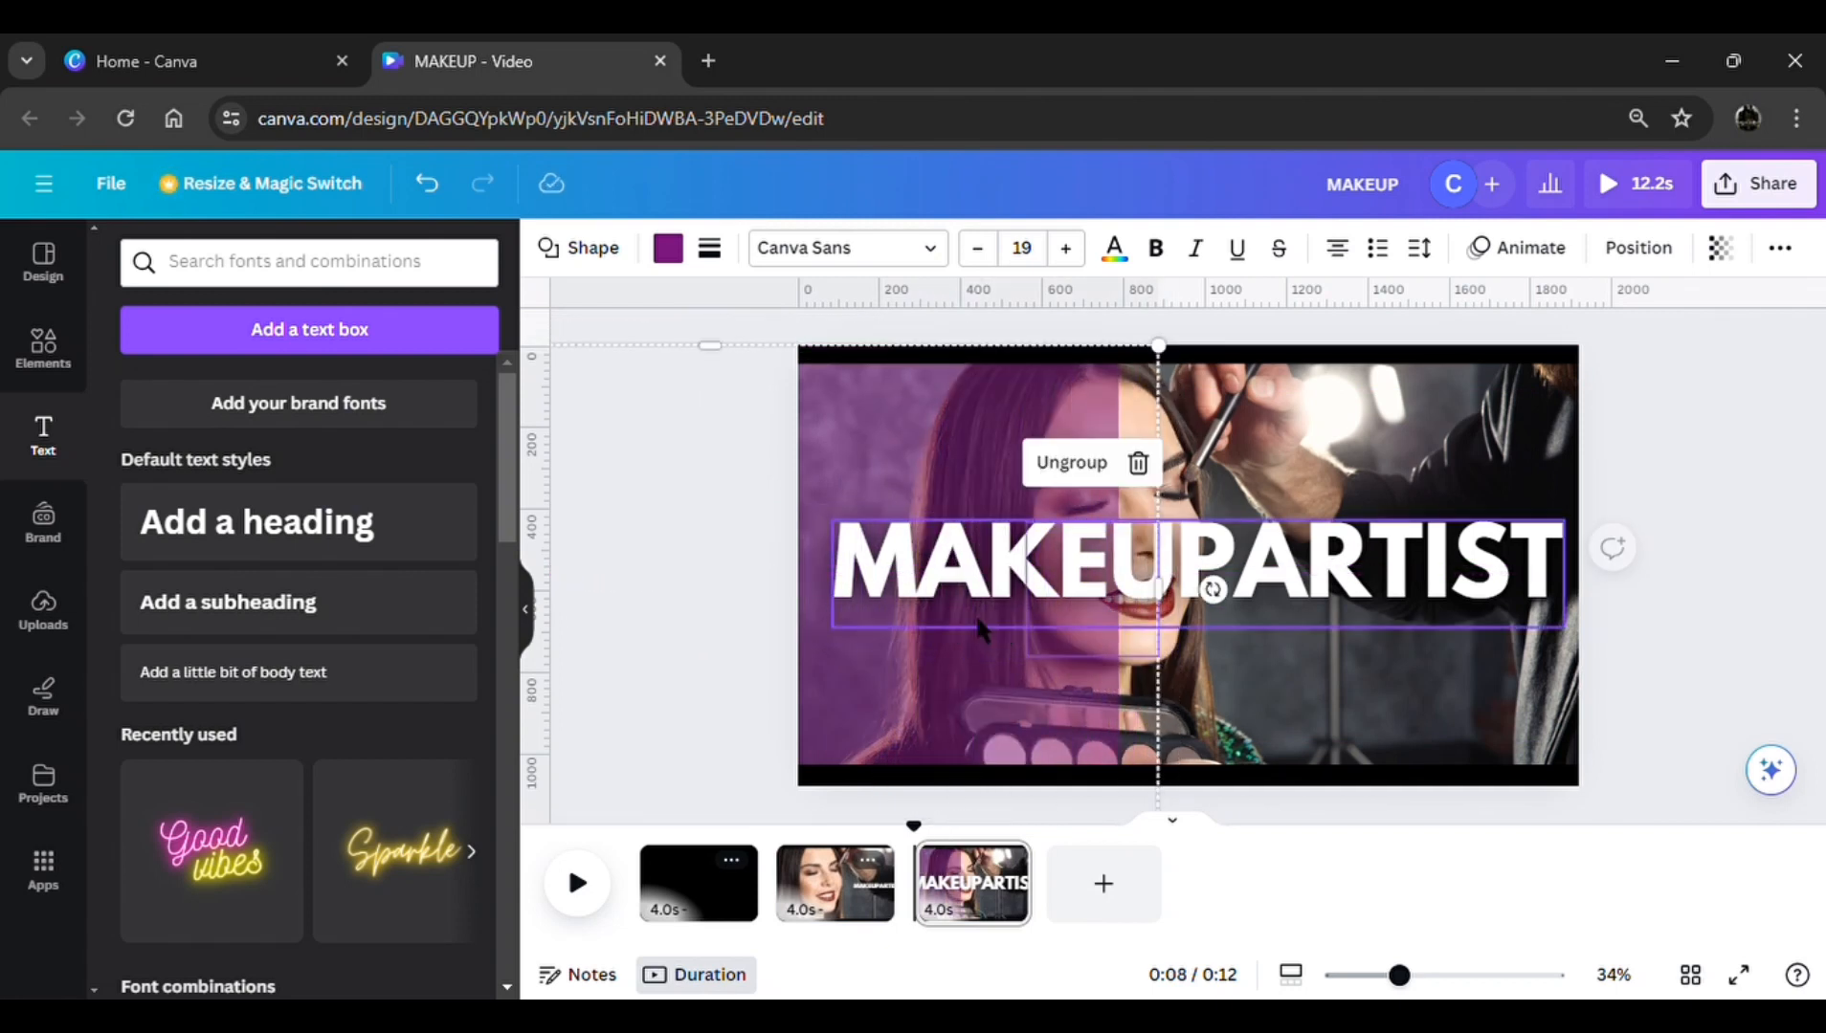
pyautogui.click(1349, 792)
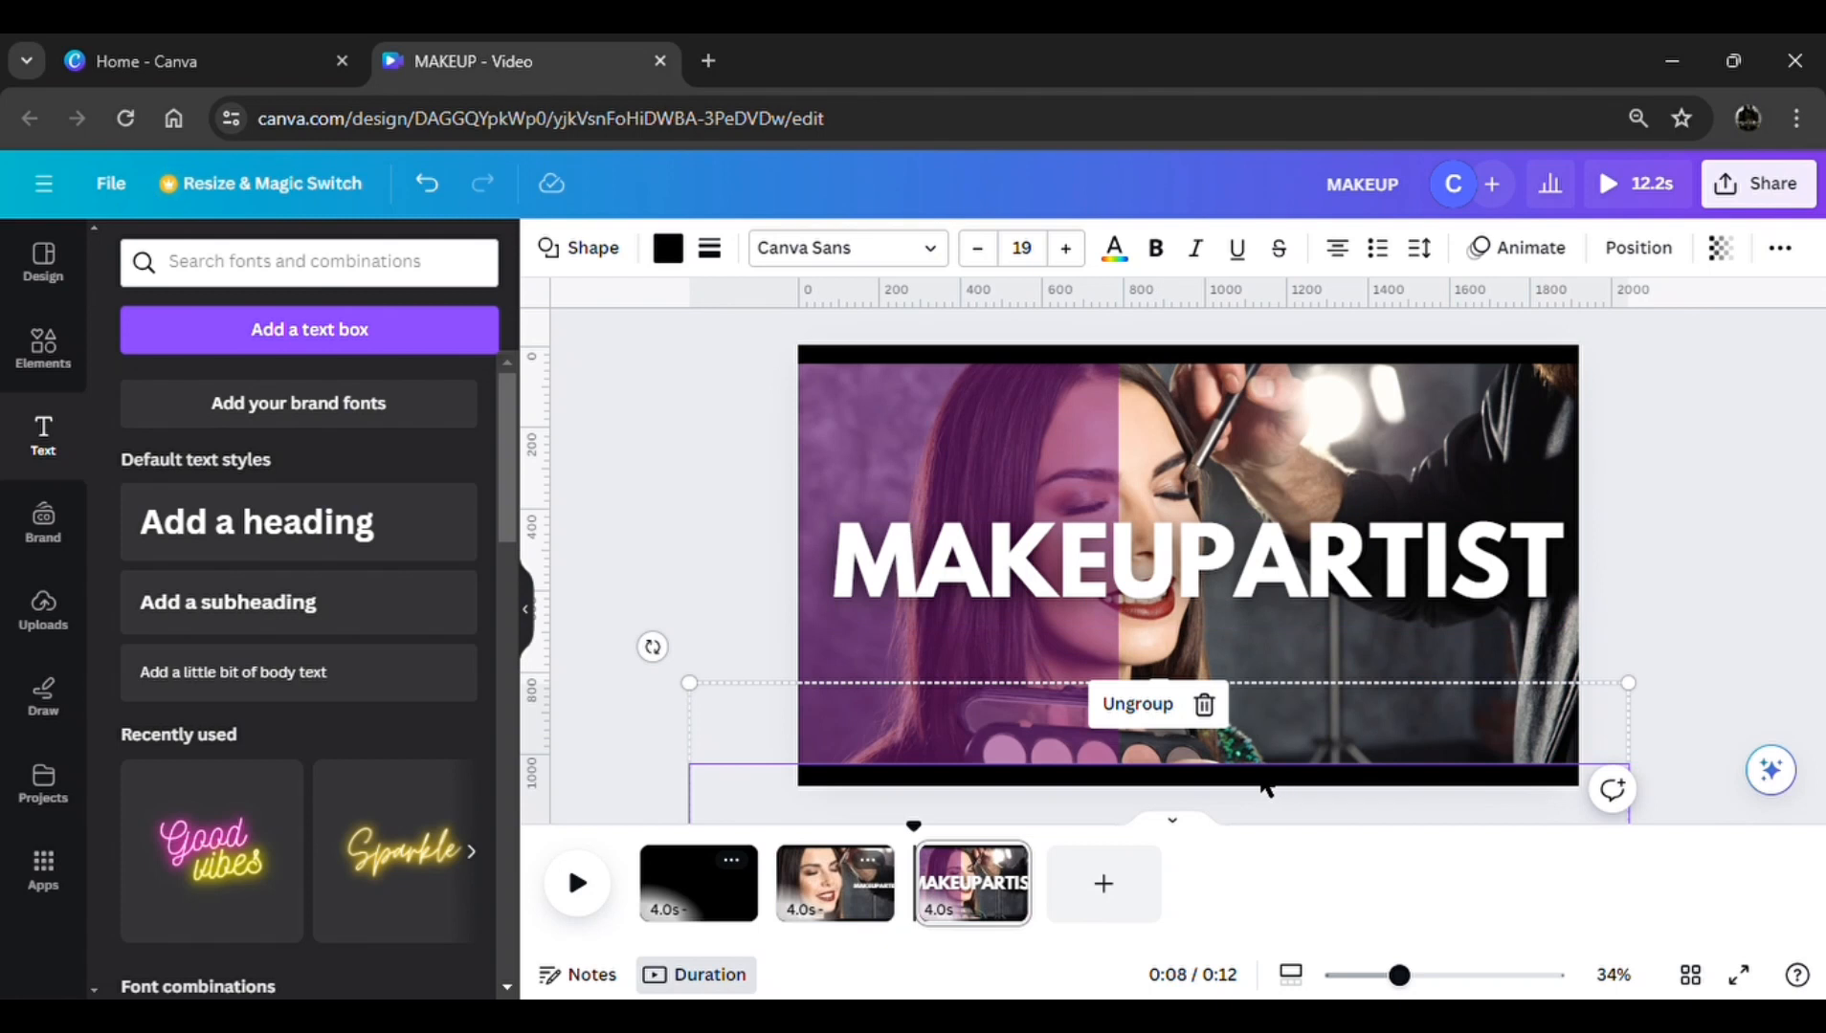
pyautogui.moveTo(1265, 786); pyautogui.dragTo(1265, 648)
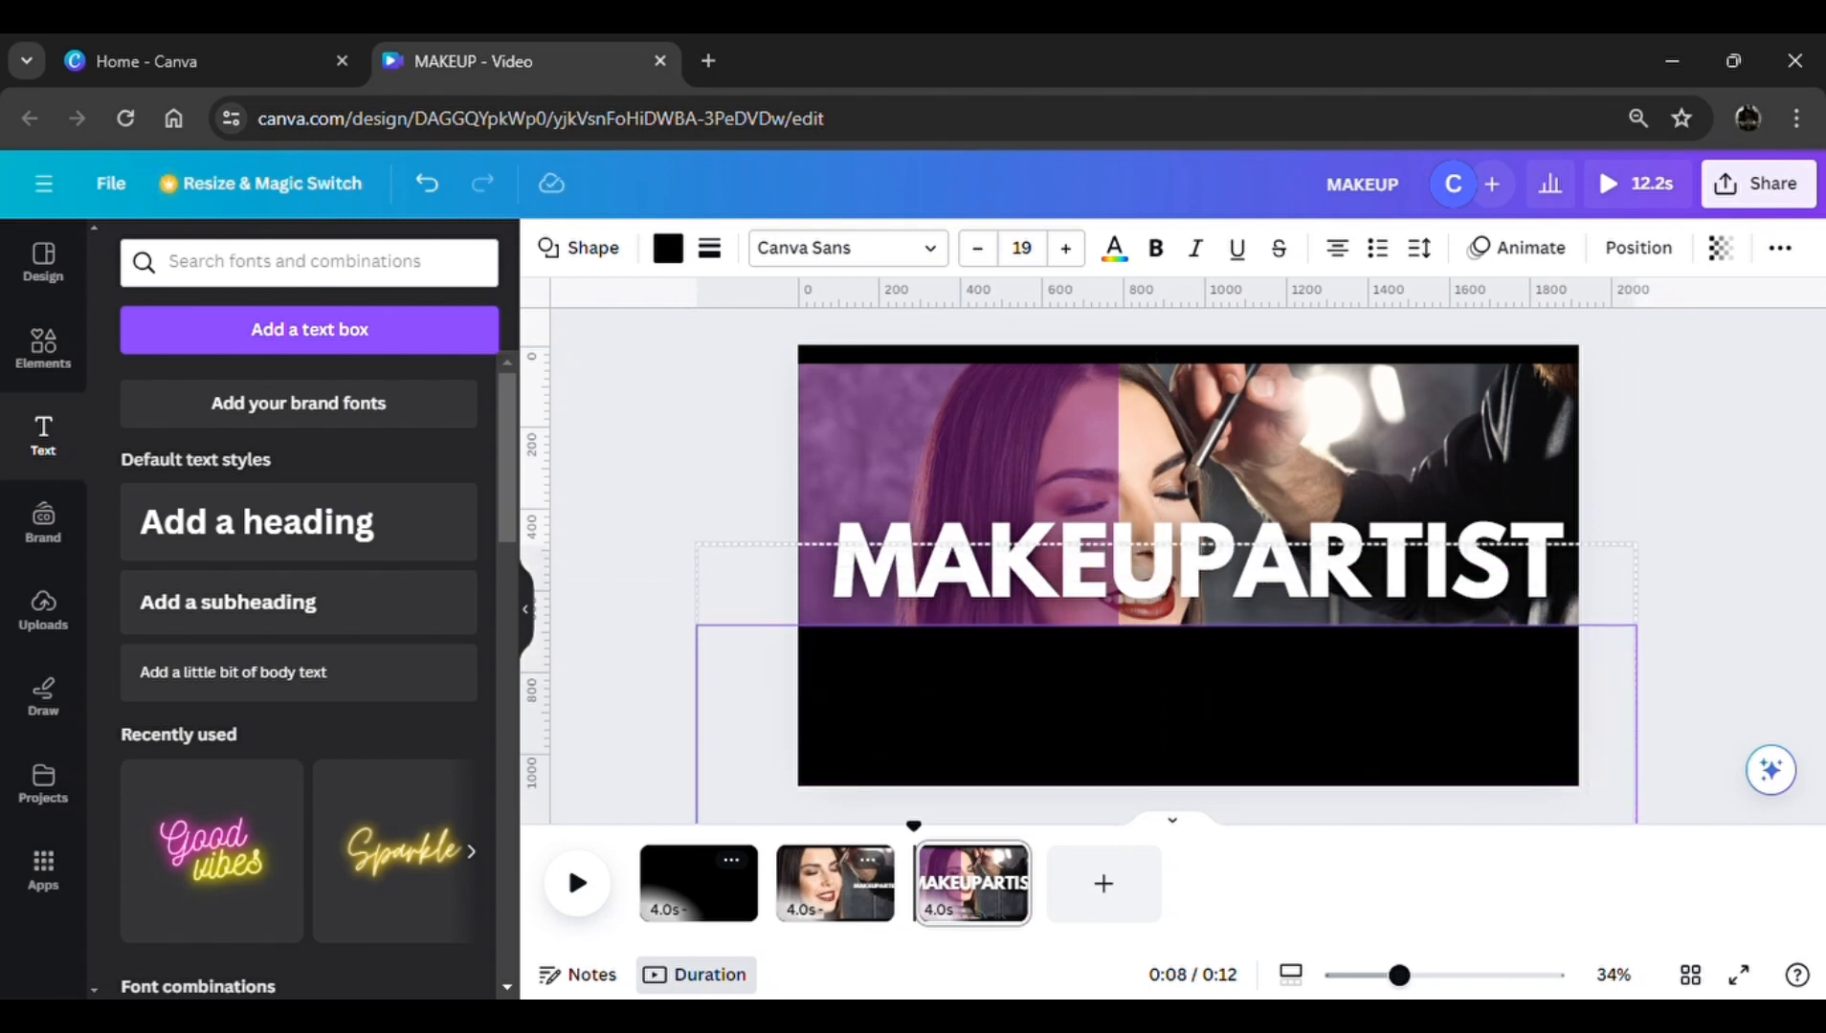
pyautogui.click(1337, 375)
pyautogui.moveTo(1337, 375); pyautogui.dragTo(1342, 501)
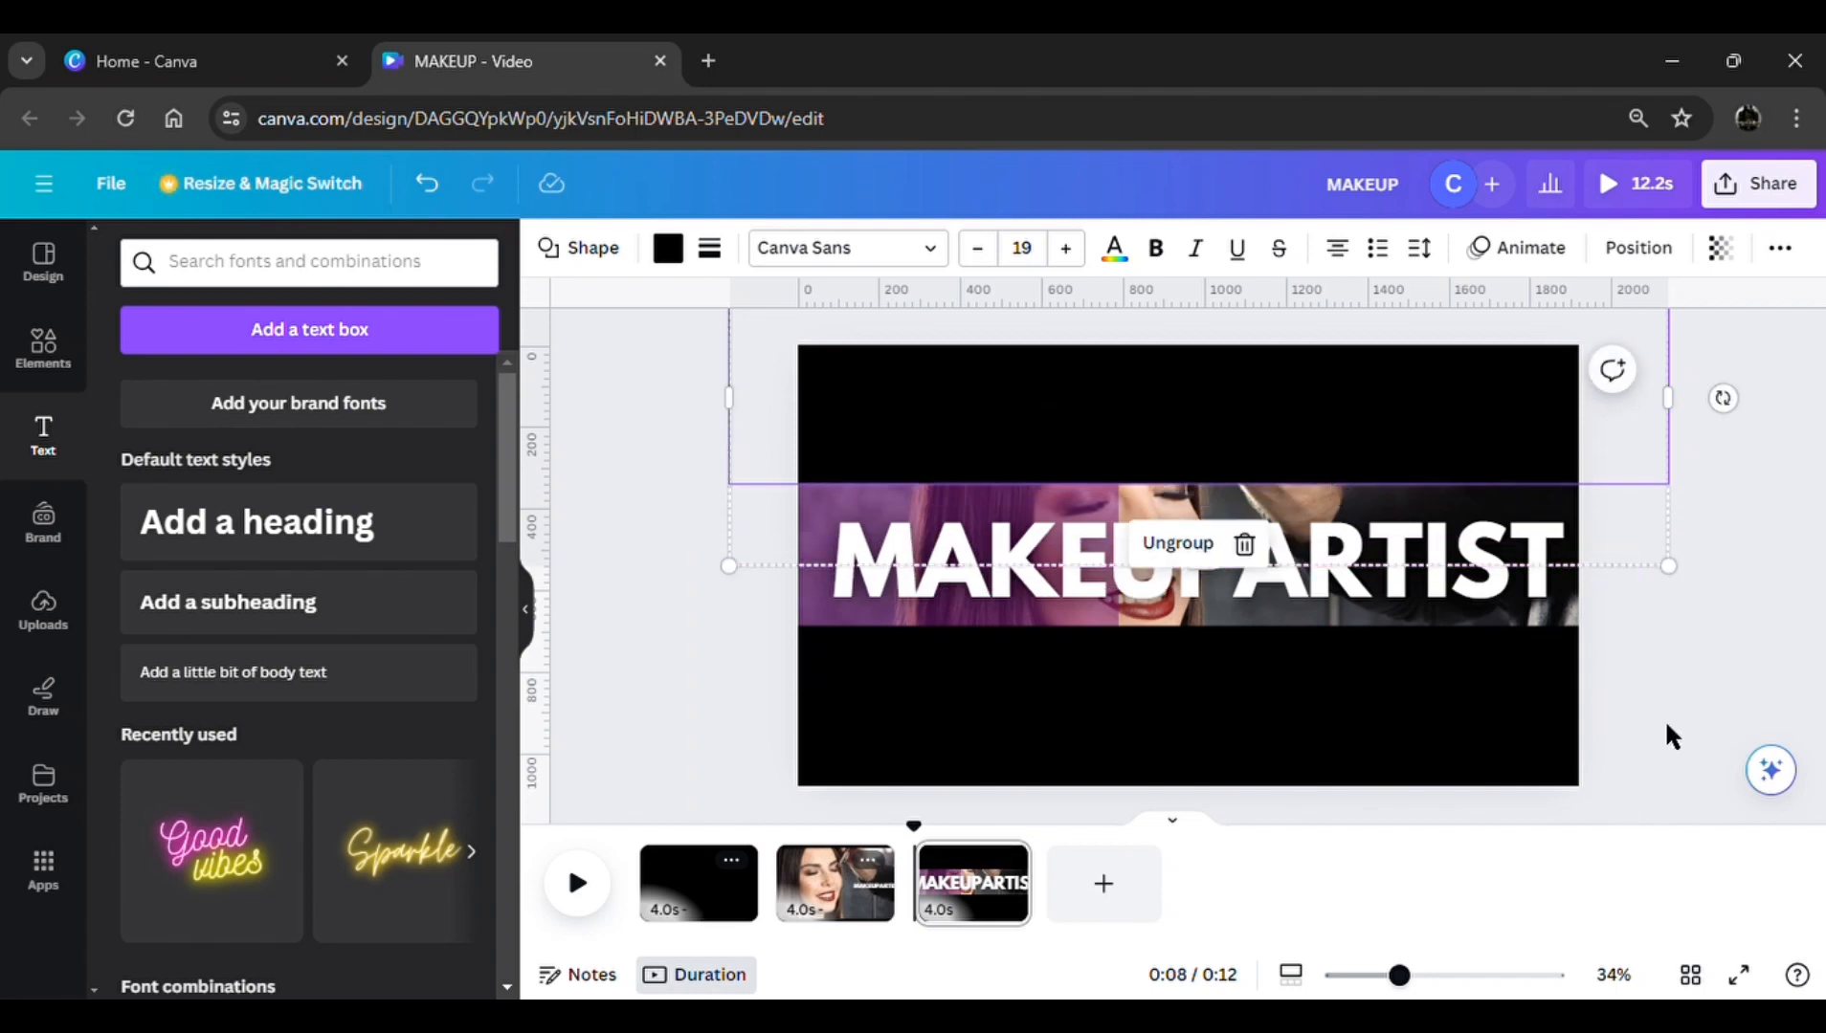
pyautogui.click(1660, 727)
# Duplicate the third page and move the copy's black bar groups apart to thin strips along the top and bottom edges
pyautogui.click(1004, 861)
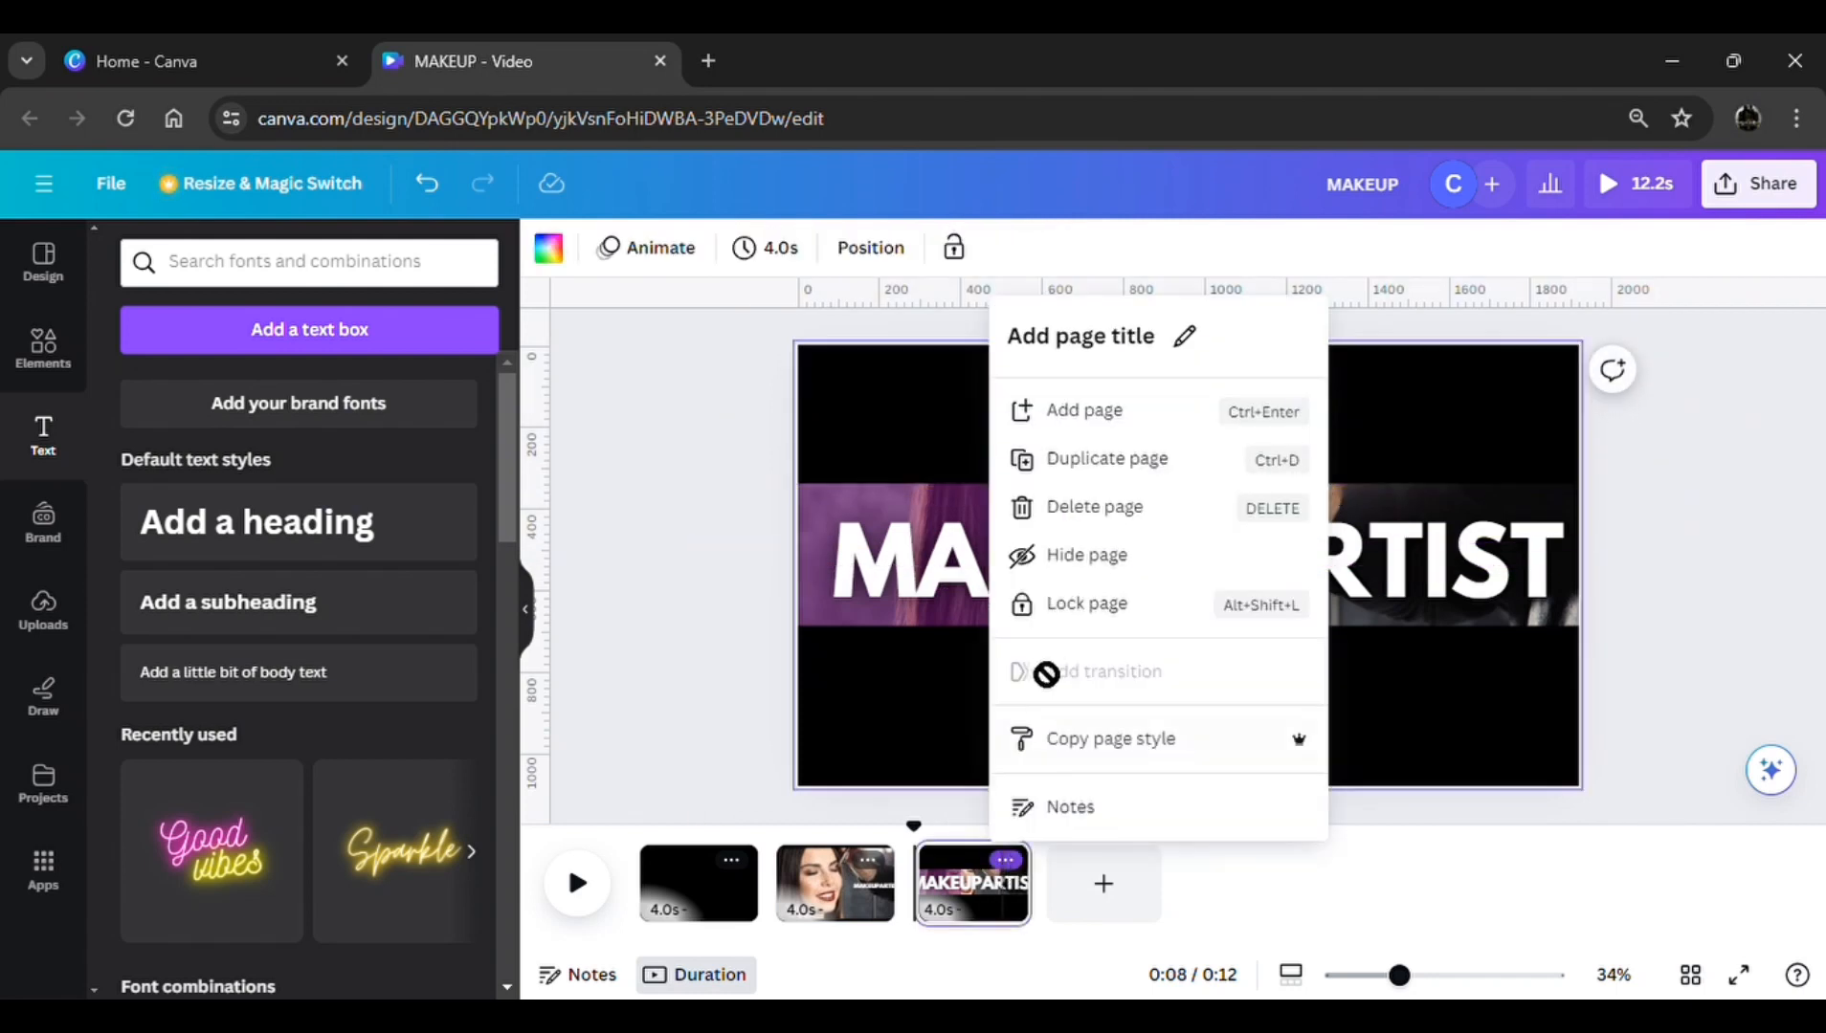
pyautogui.click(1100, 464)
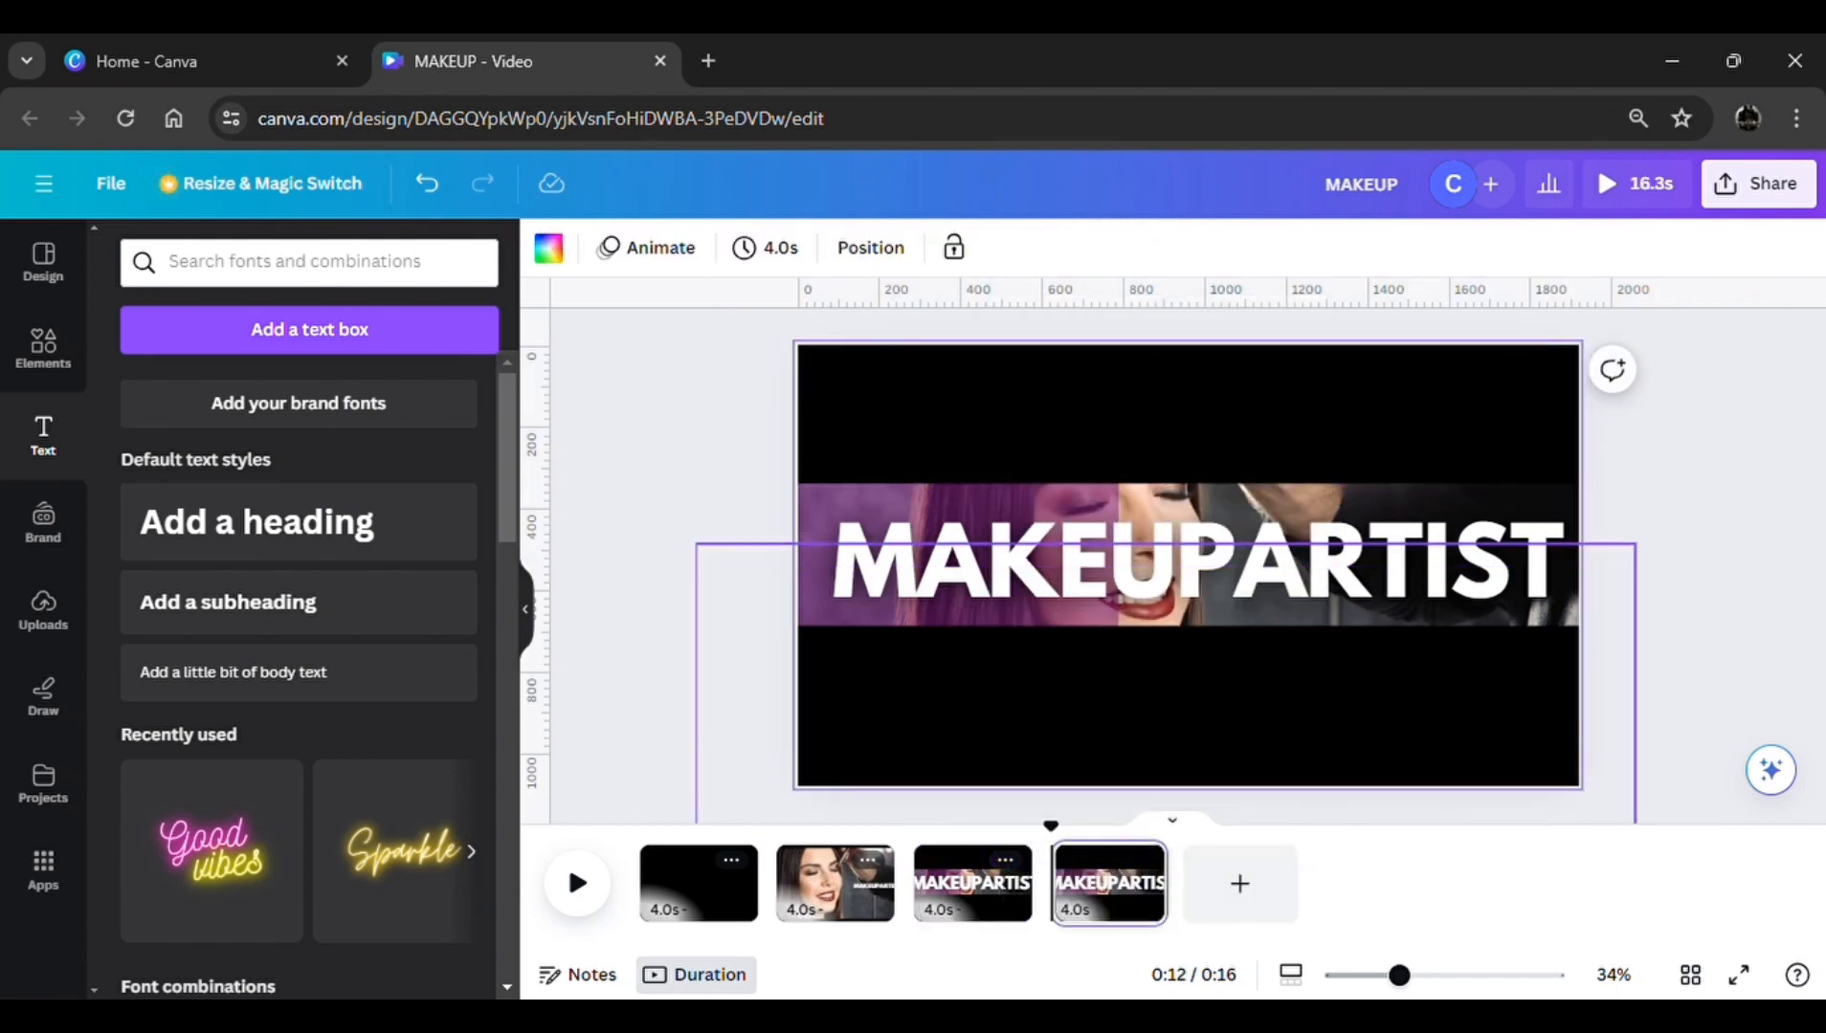
pyautogui.click(1138, 695)
pyautogui.moveTo(1243, 685); pyautogui.dragTo(1243, 826)
pyautogui.click(1255, 490)
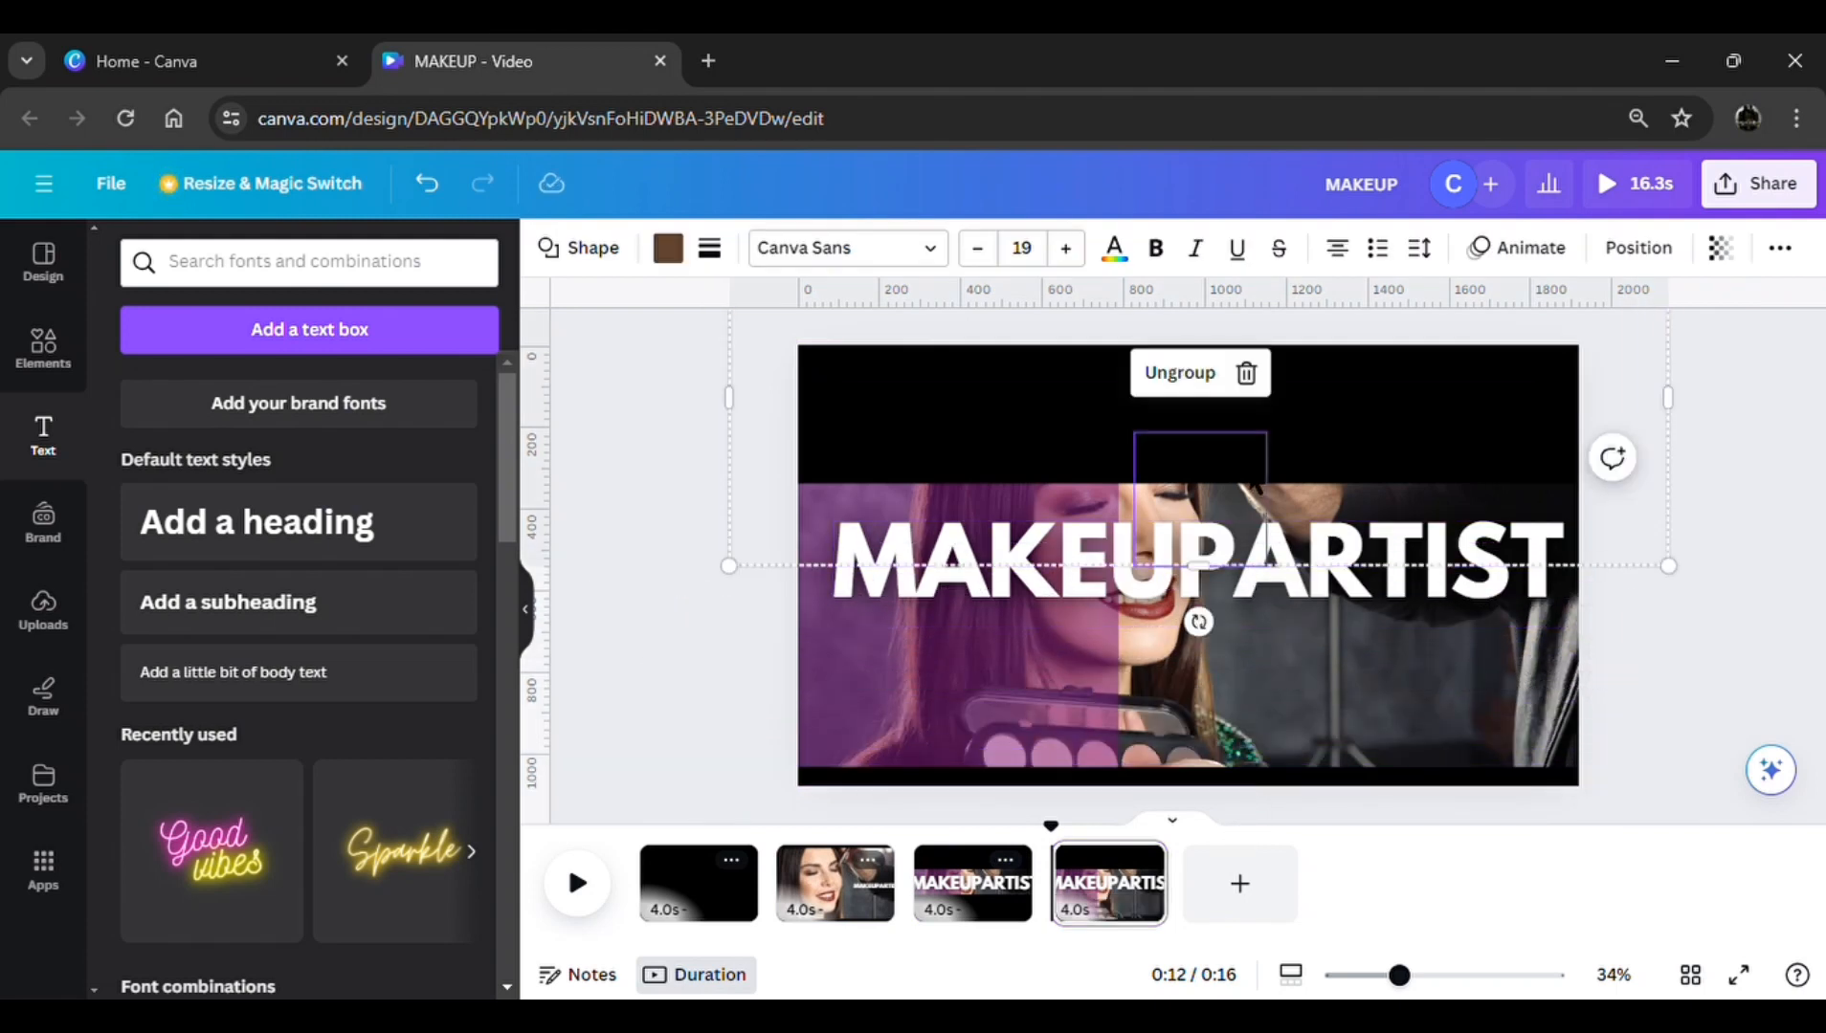
pyautogui.moveTo(1255, 490); pyautogui.dragTo(1255, 366)
# Move the purple overlay group off the left side of the fourth page to uncover the photo
pyautogui.click(1065, 691)
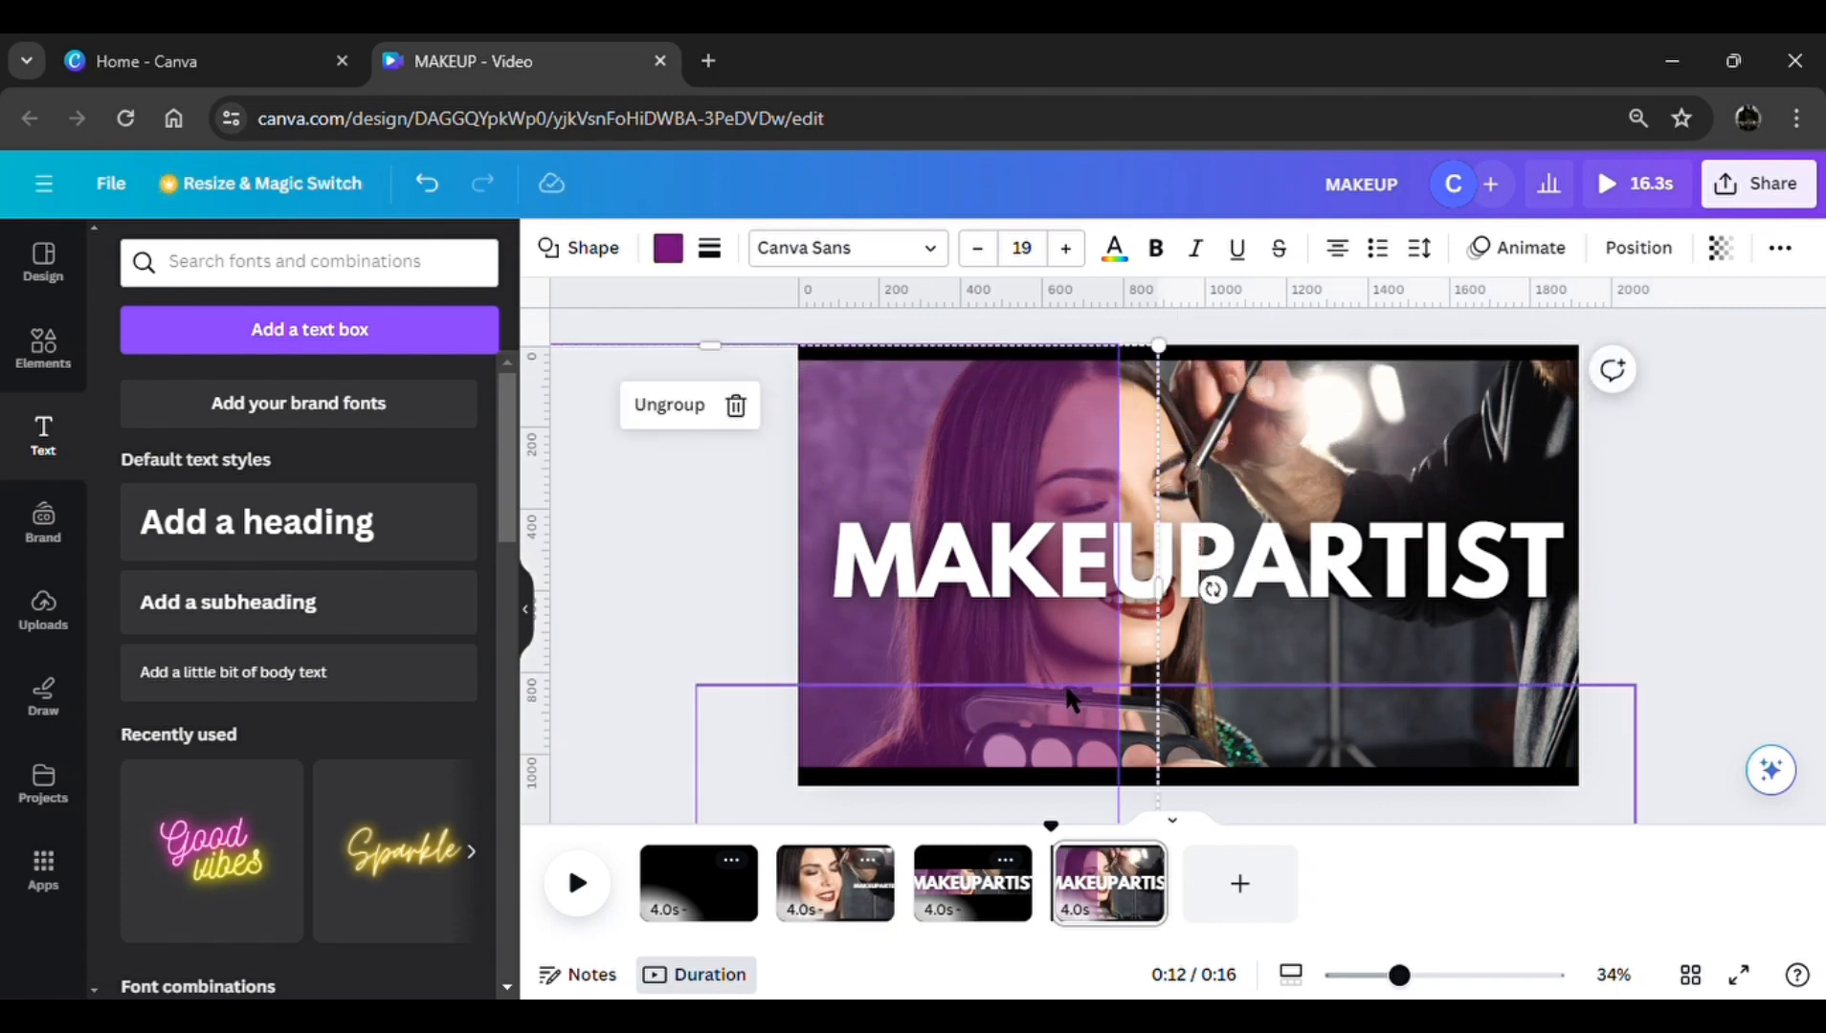
pyautogui.moveTo(1057, 682); pyautogui.dragTo(780, 643)
pyautogui.click(1062, 588)
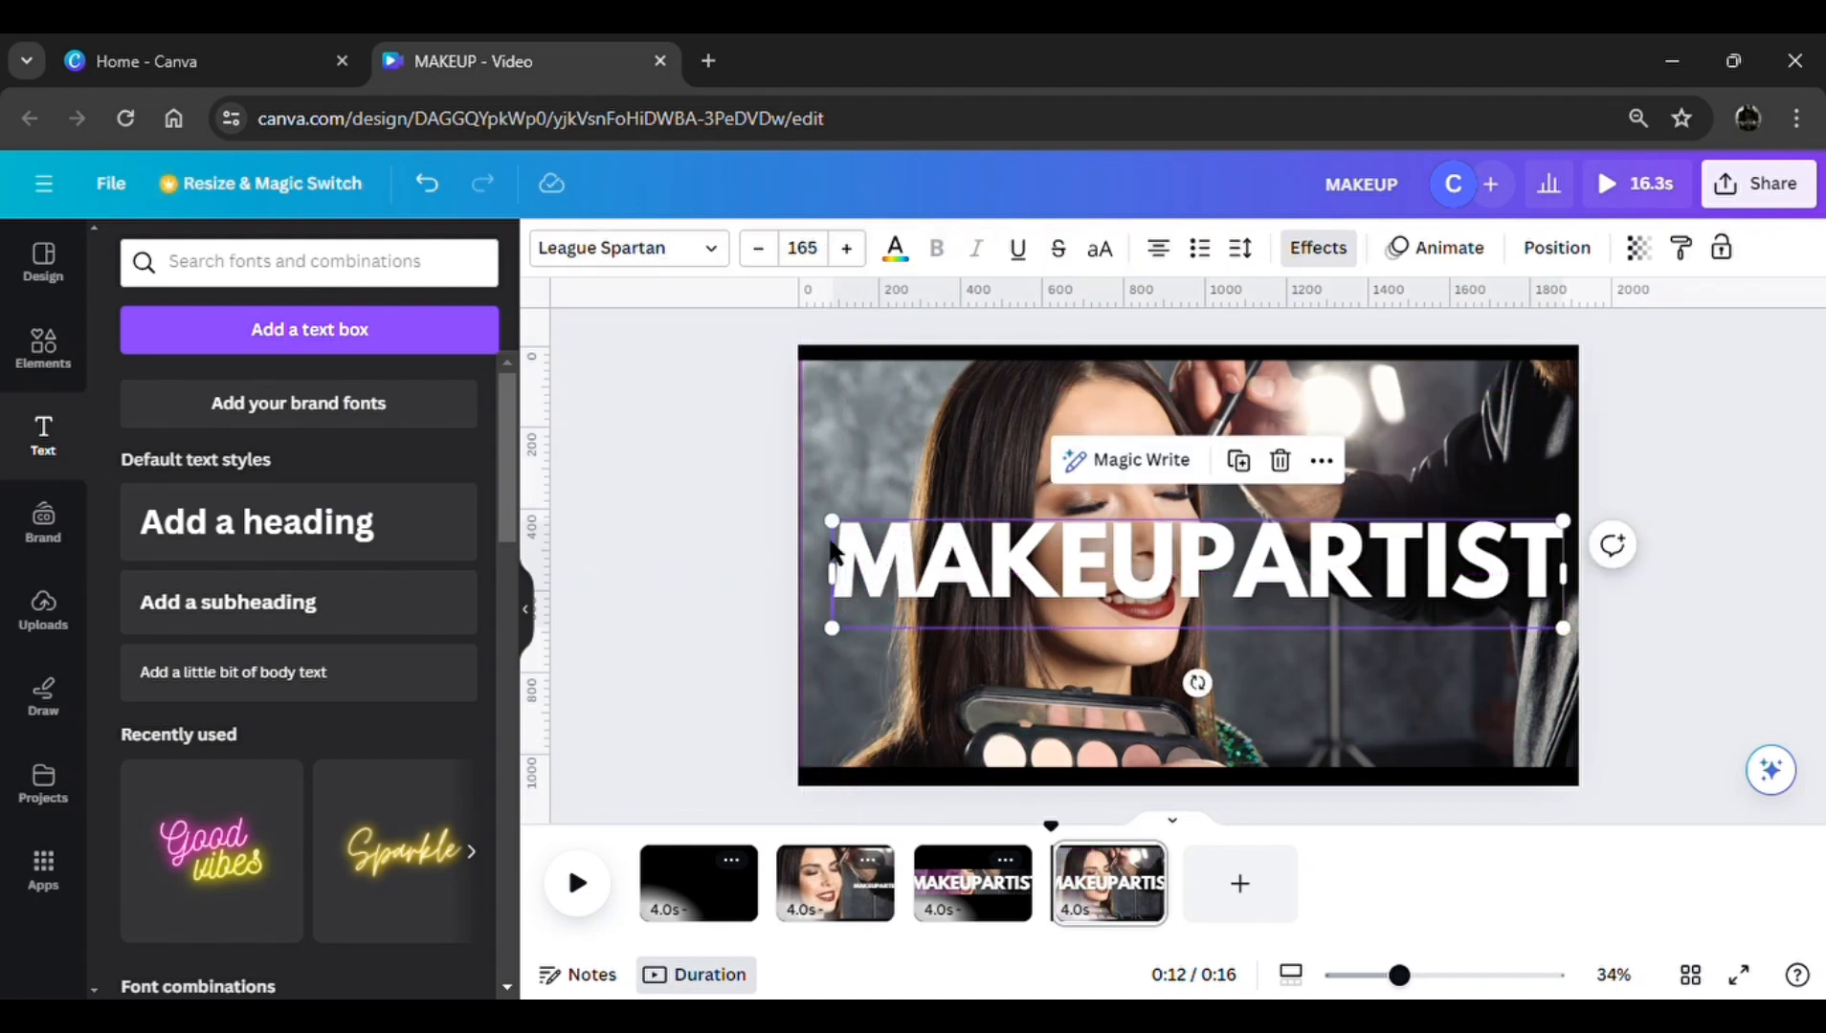
pyautogui.click(796, 553)
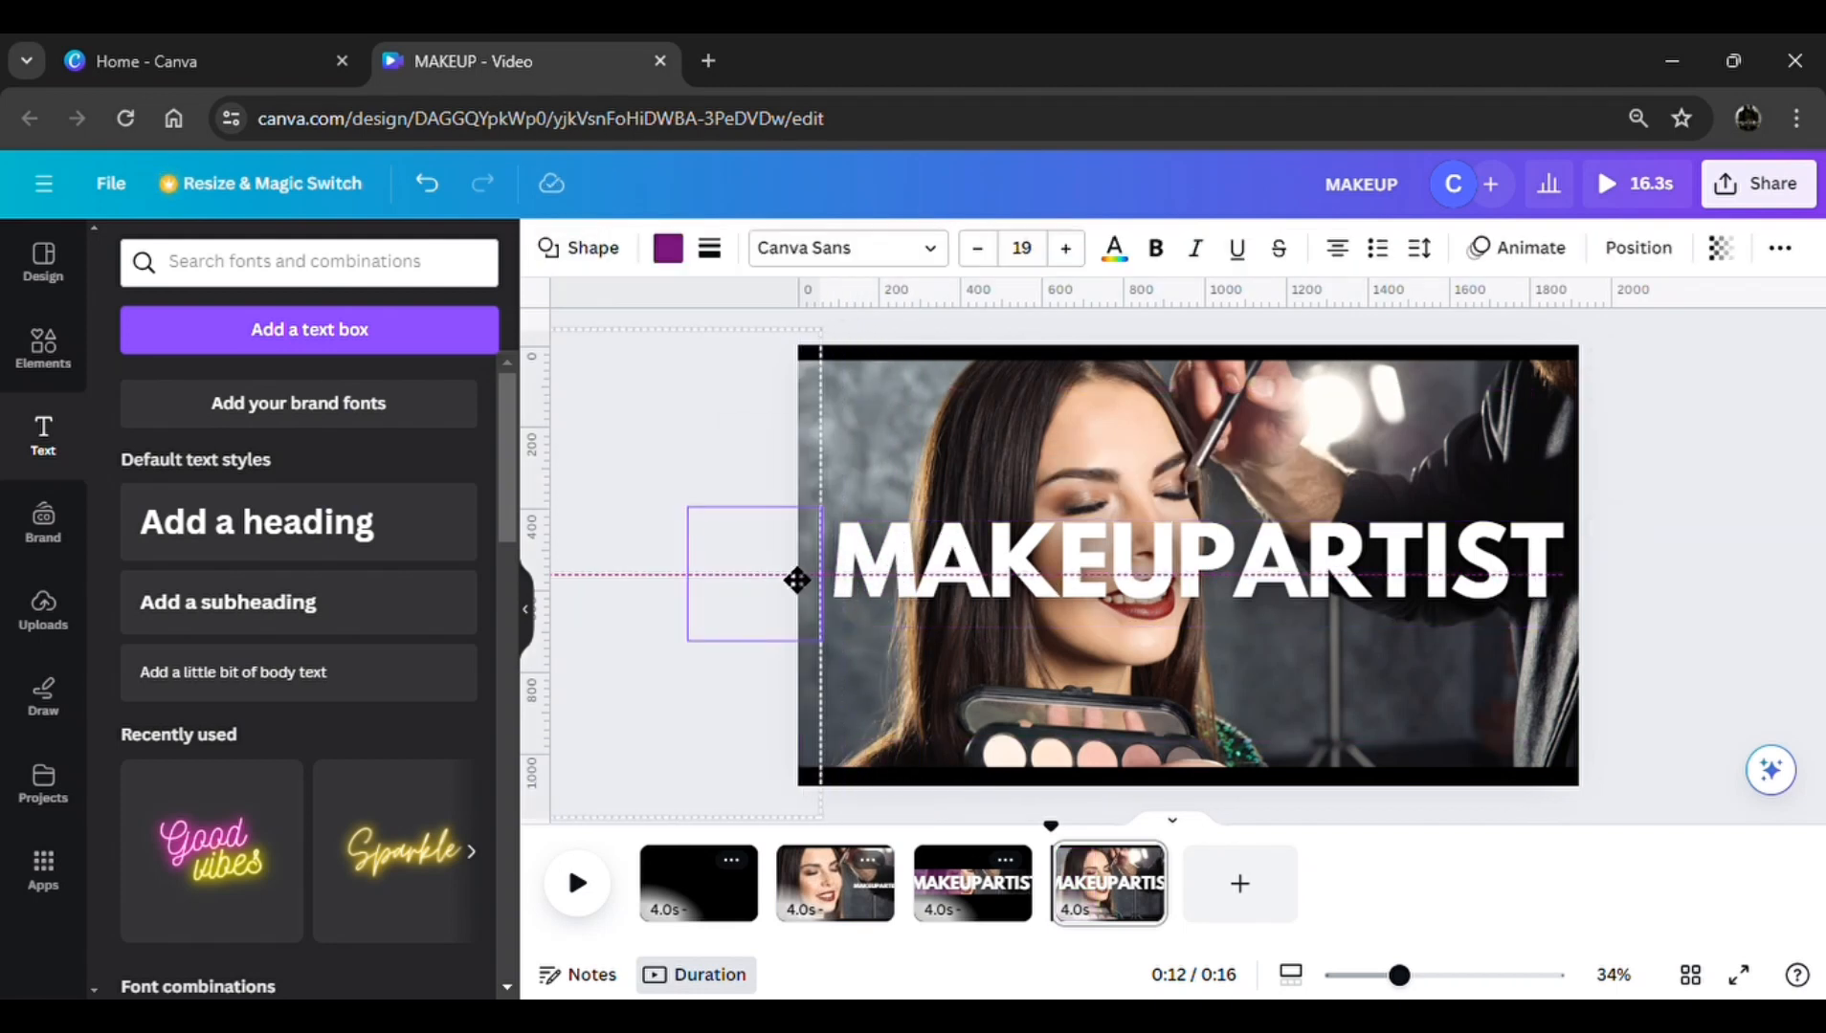
# Shrink the fourth page's heading to font size 129 and center it on the page
pyautogui.click(1071, 553)
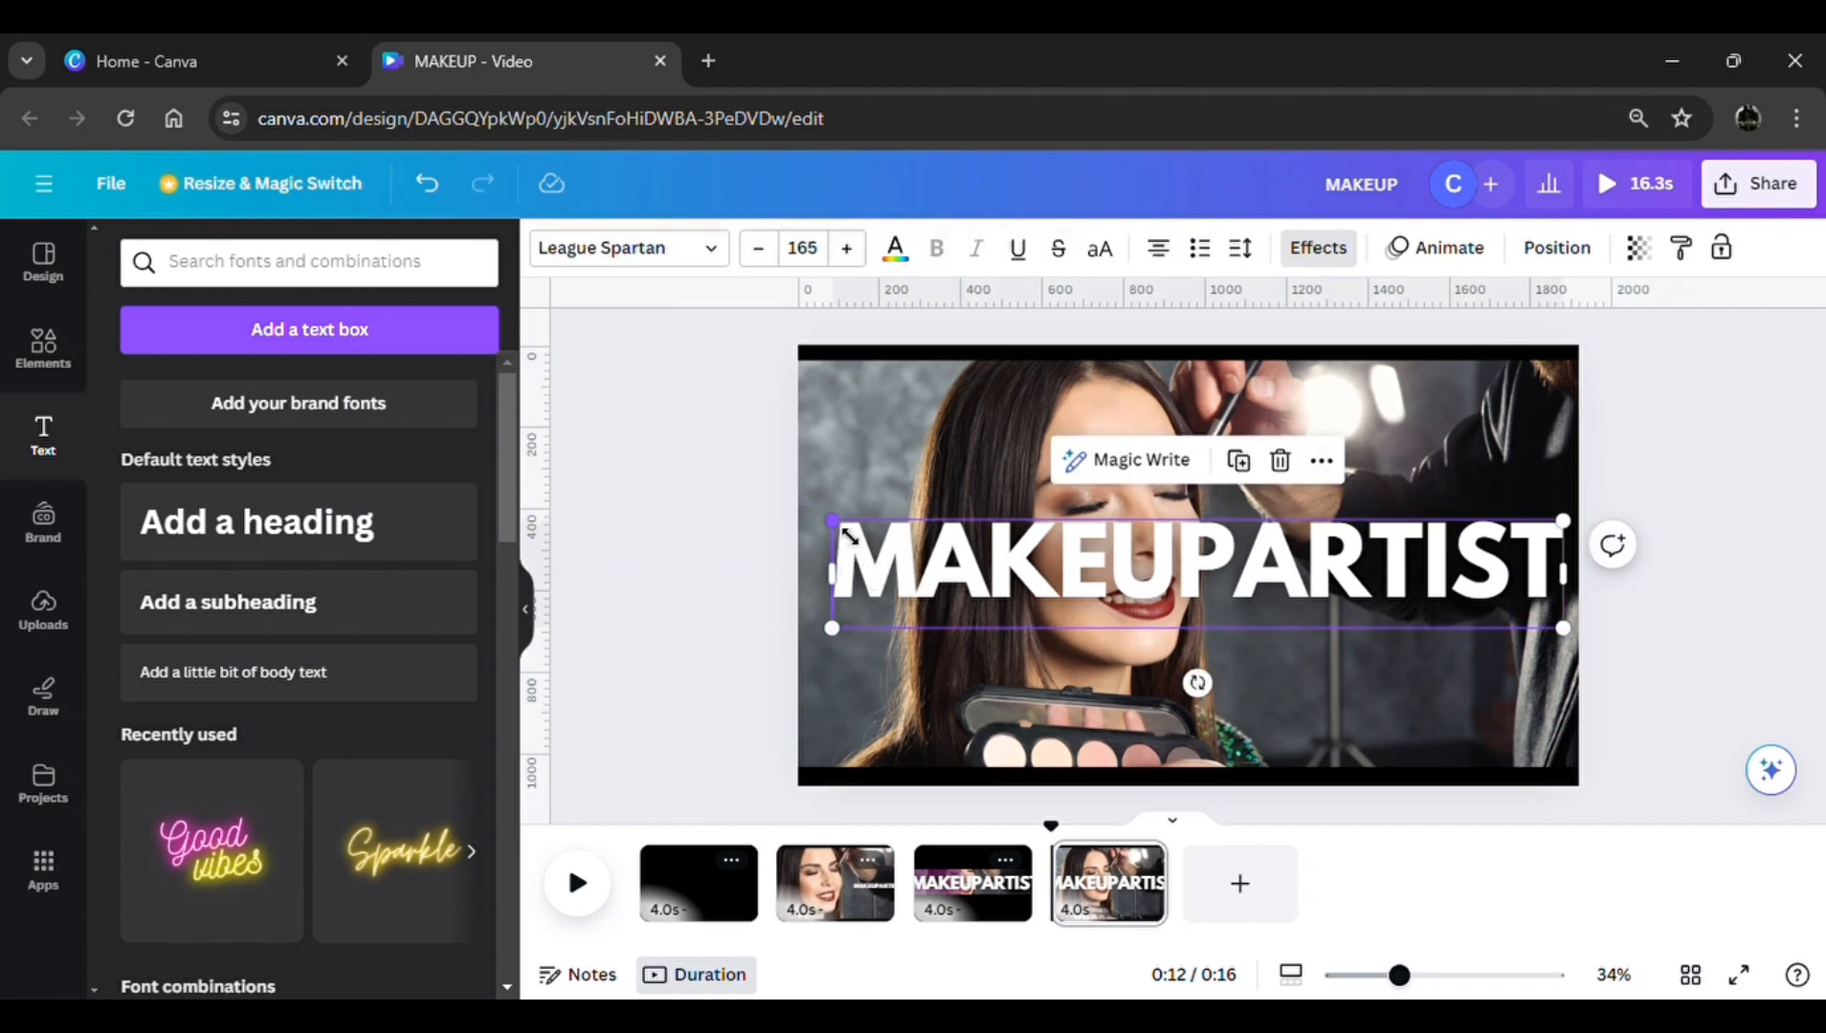
pyautogui.moveTo(849, 538); pyautogui.dragTo(1012, 573)
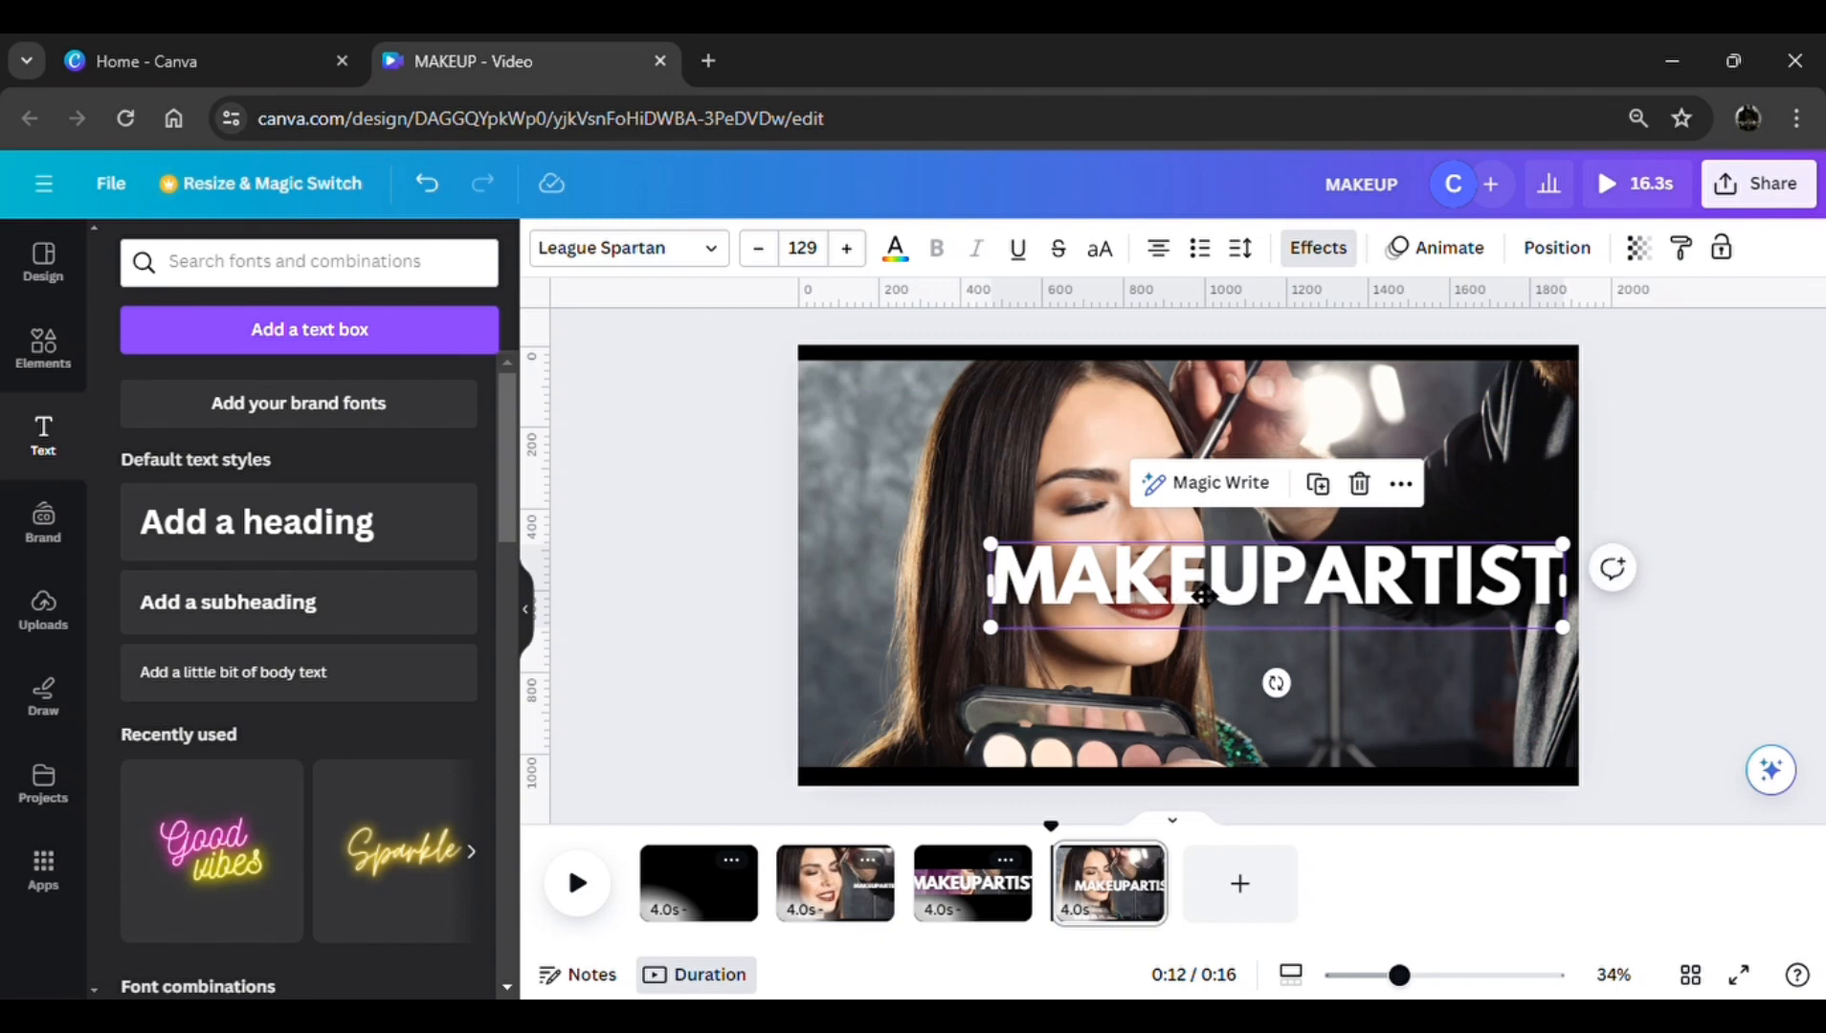
pyautogui.moveTo(1204, 595); pyautogui.dragTo(1113, 577)
# Enlarge the fourth page's photo and reposition it so the woman's face sits near the page center behind the heading
pyautogui.click(1147, 685)
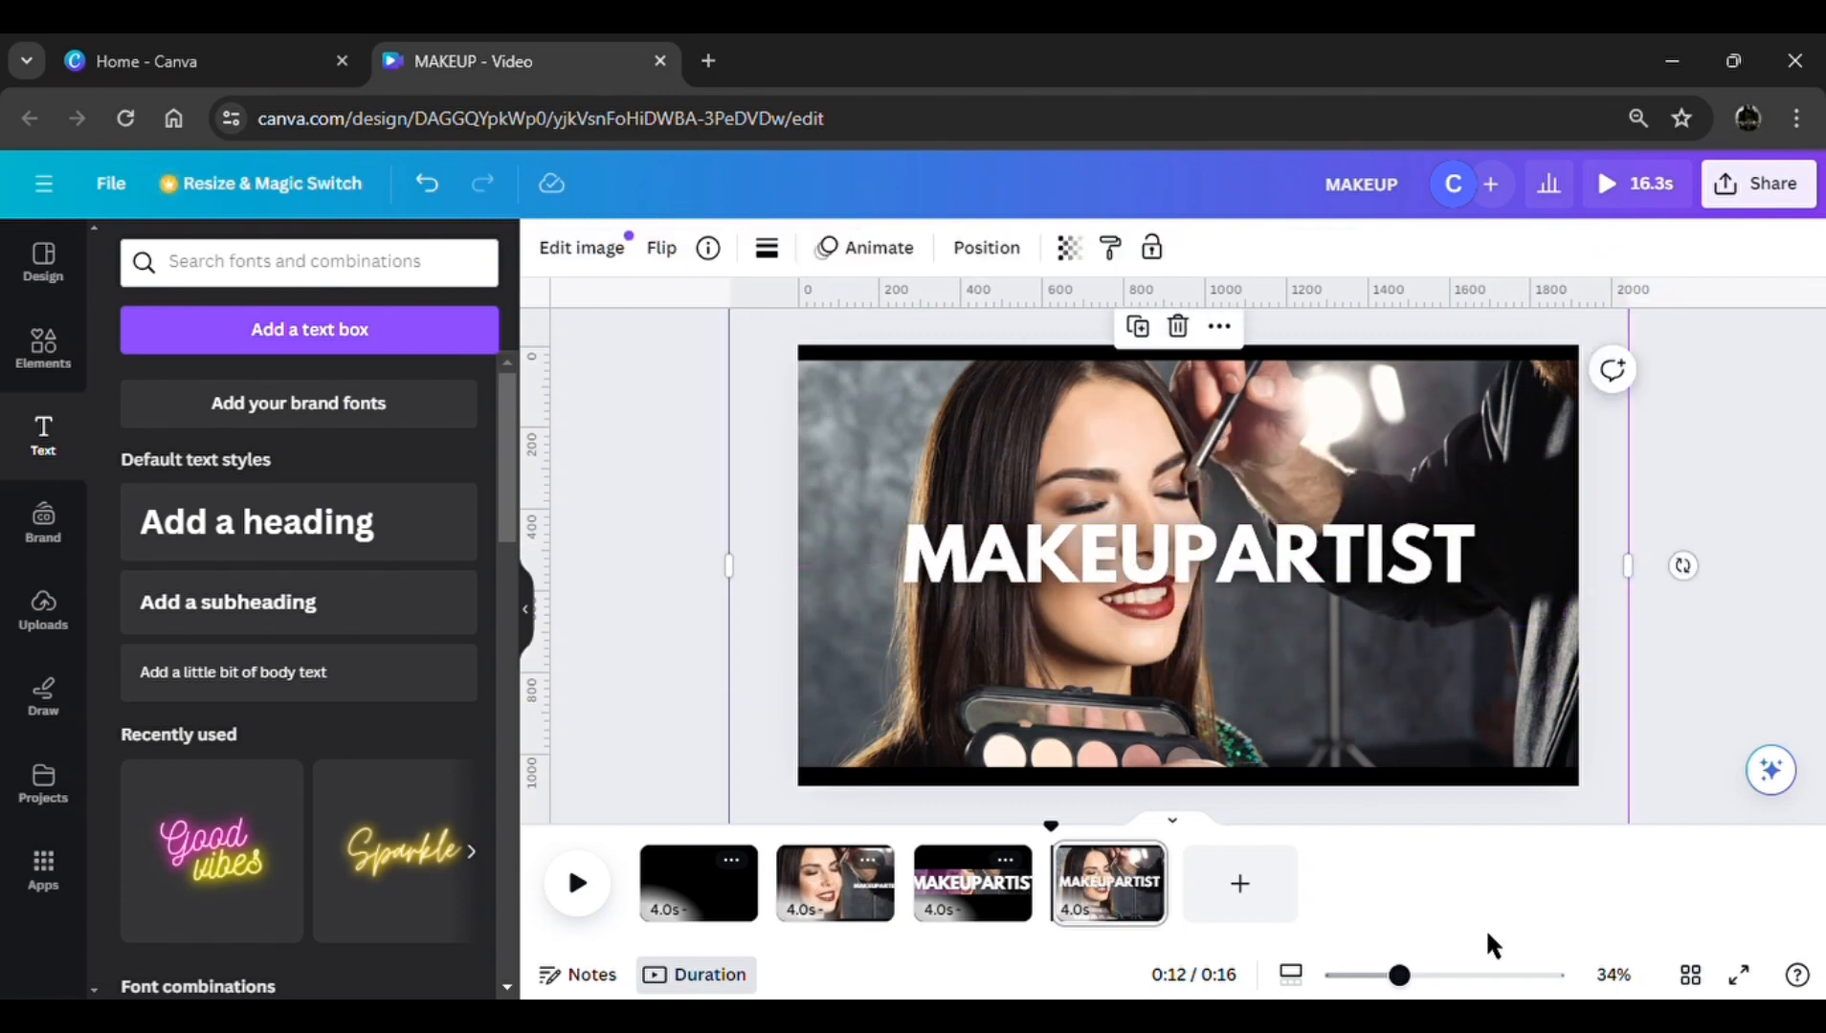
pyautogui.moveTo(1403, 978); pyautogui.dragTo(1364, 976)
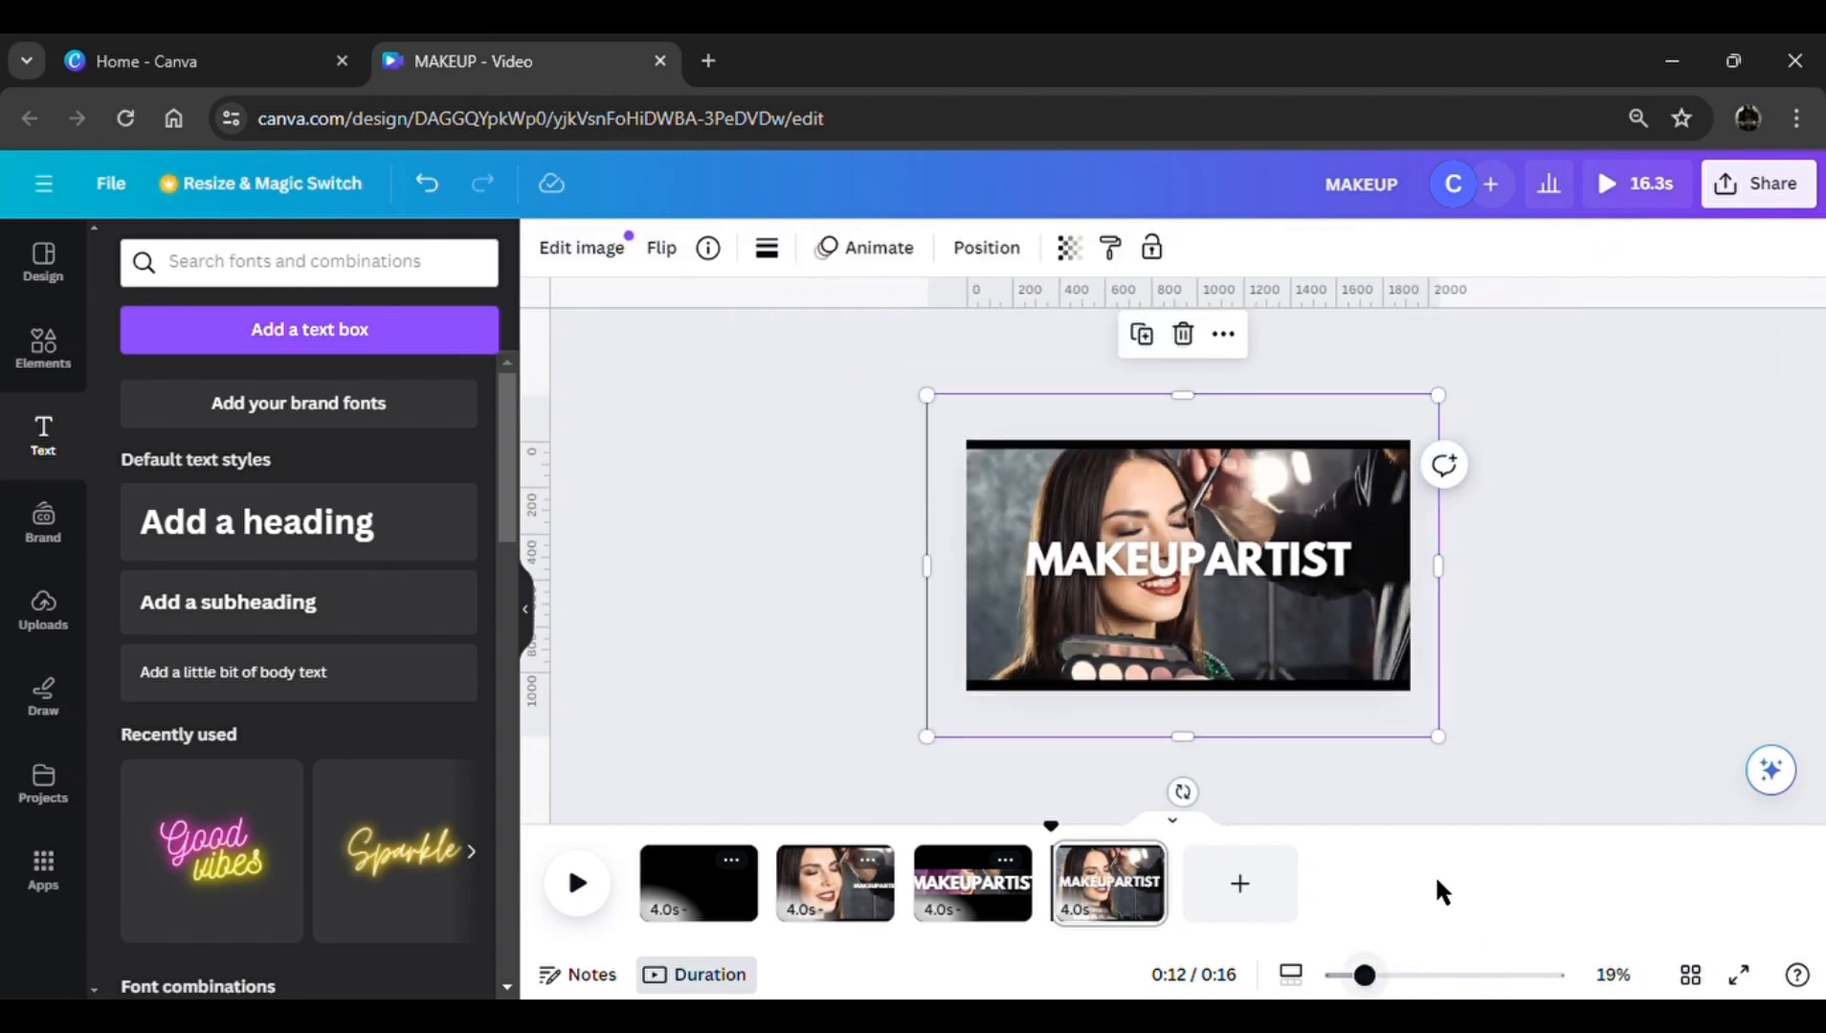
pyautogui.moveTo(1463, 767); pyautogui.dragTo(1656, 899)
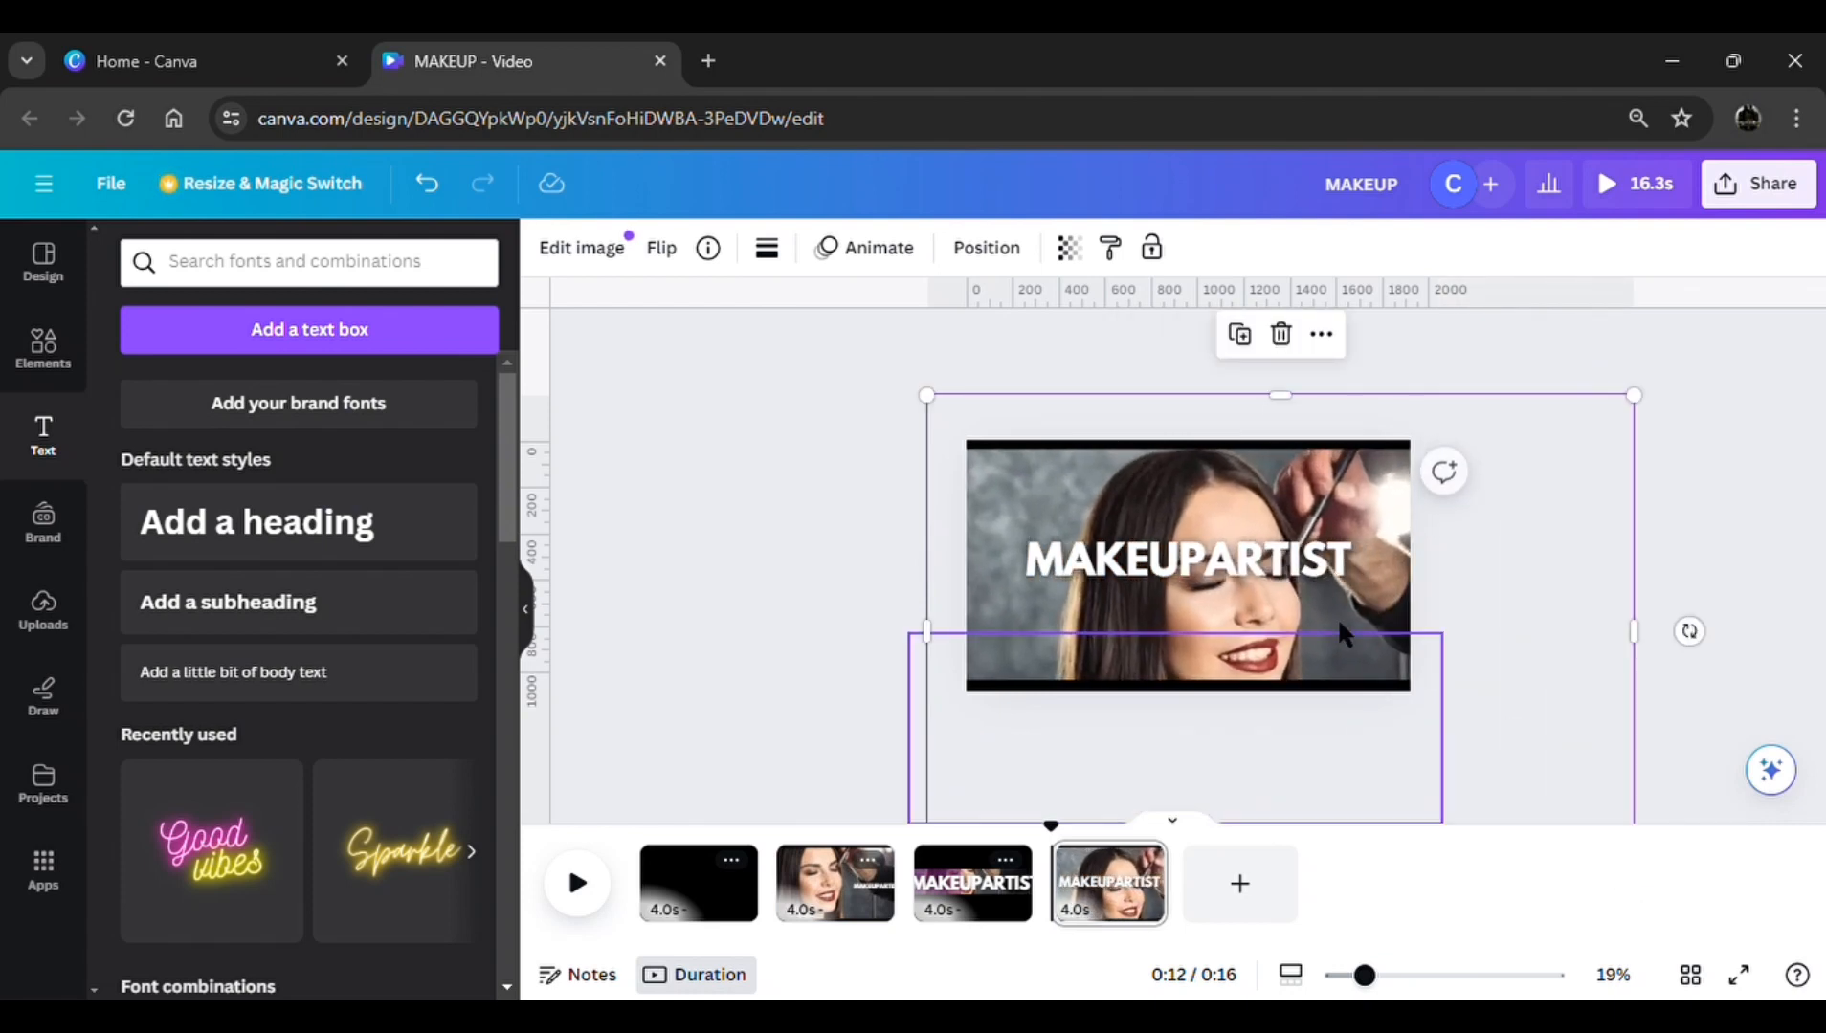
pyautogui.moveTo(1337, 618); pyautogui.dragTo(1231, 583)
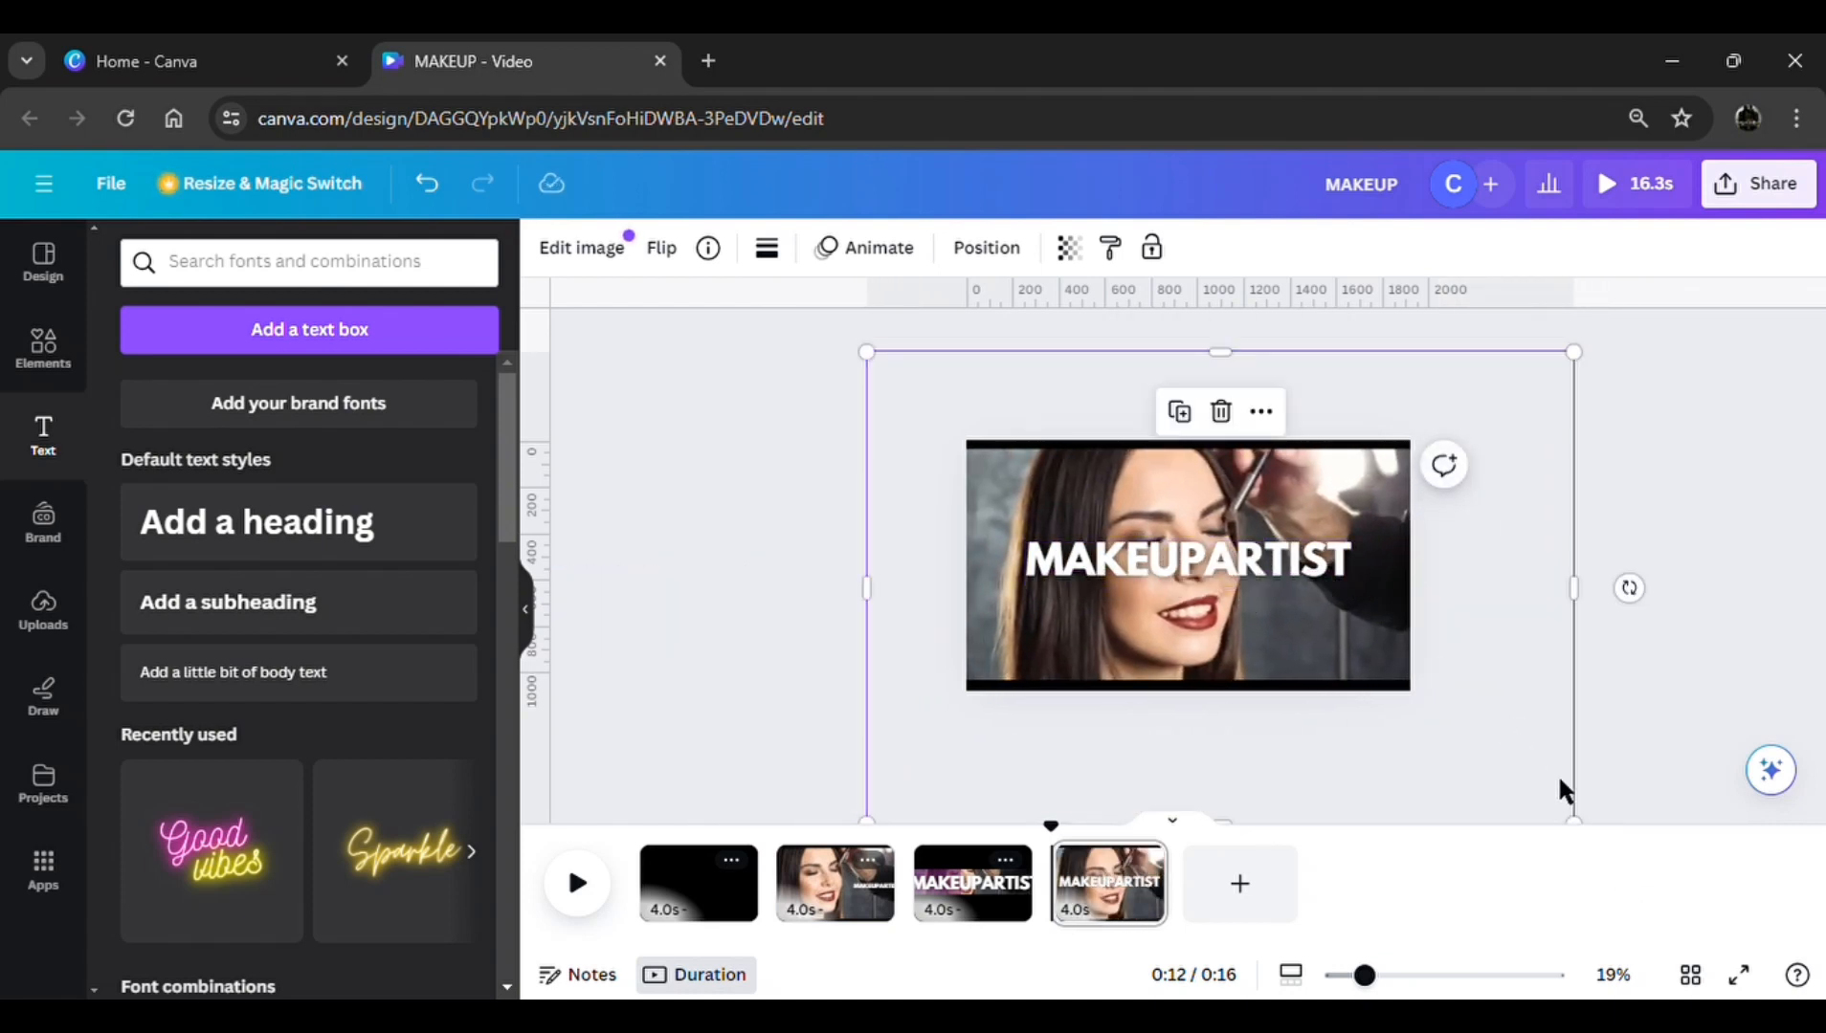
pyautogui.click(1619, 775)
# Duplicate the fourth page, which shows the centered heading over the enlarged photo
pyautogui.moveTo(1365, 976); pyautogui.dragTo(1386, 976)
pyautogui.click(1143, 861)
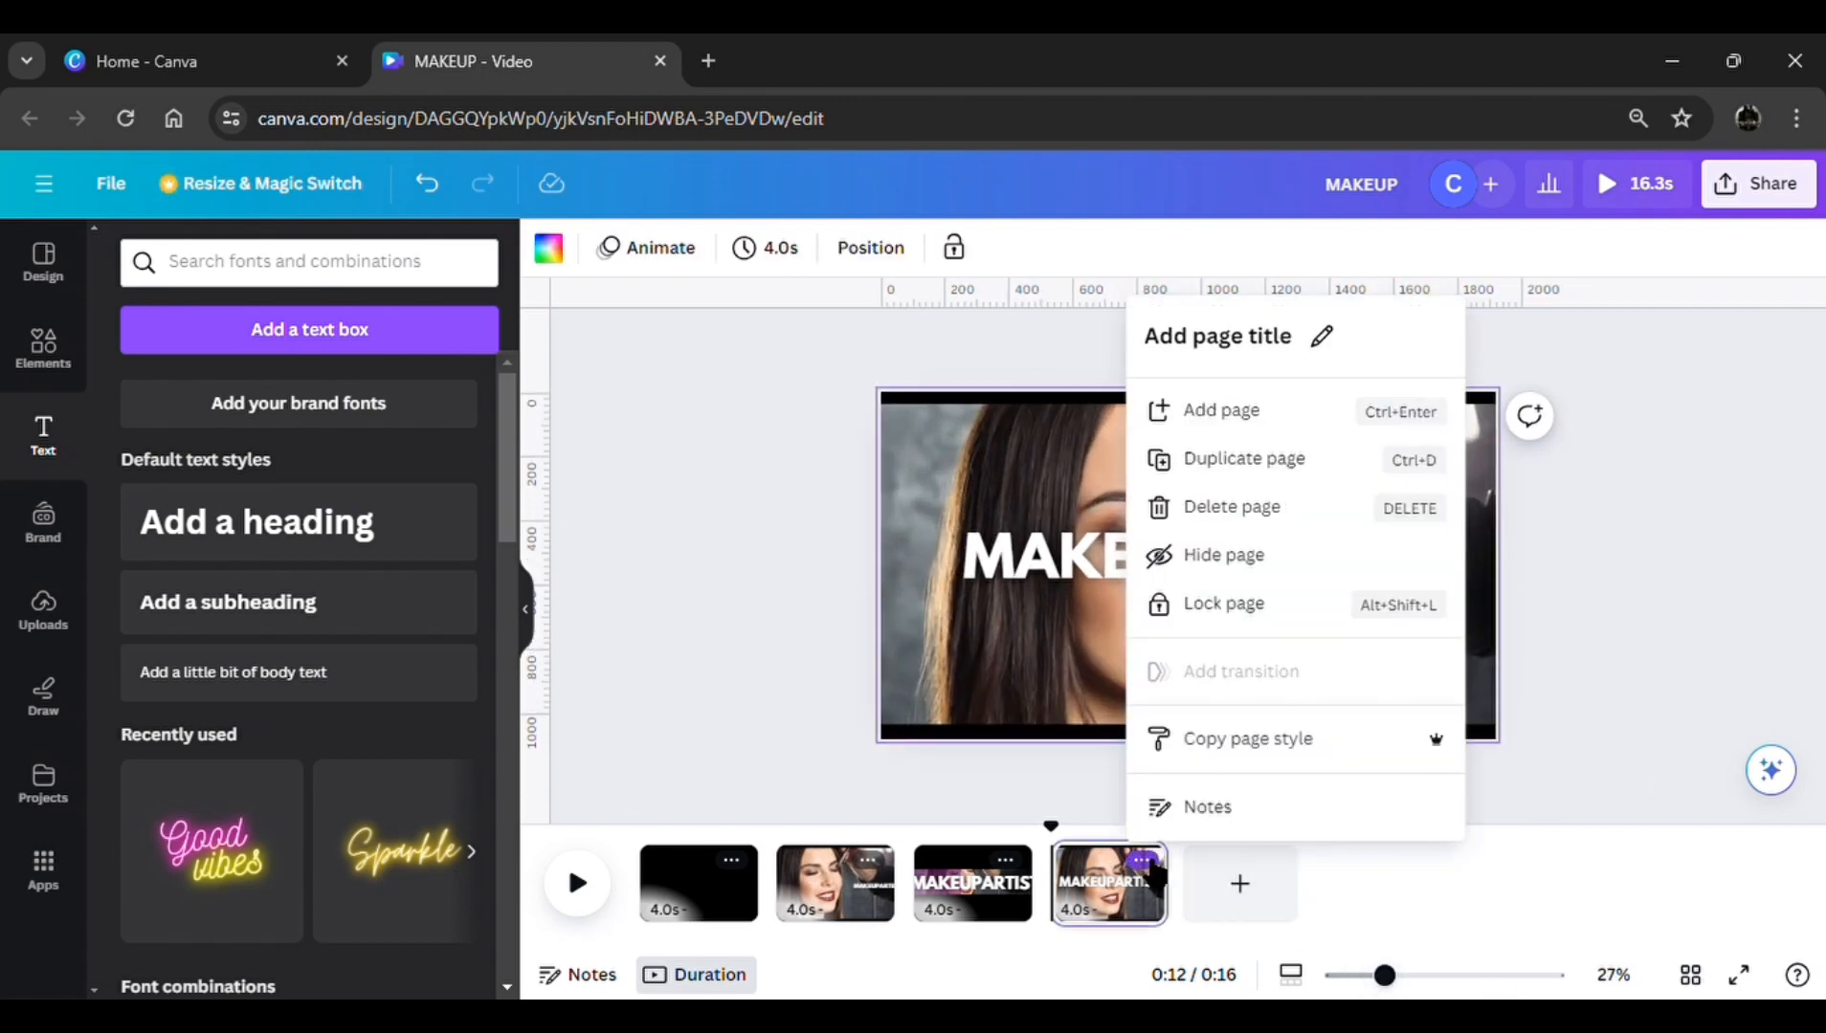
pyautogui.click(1243, 460)
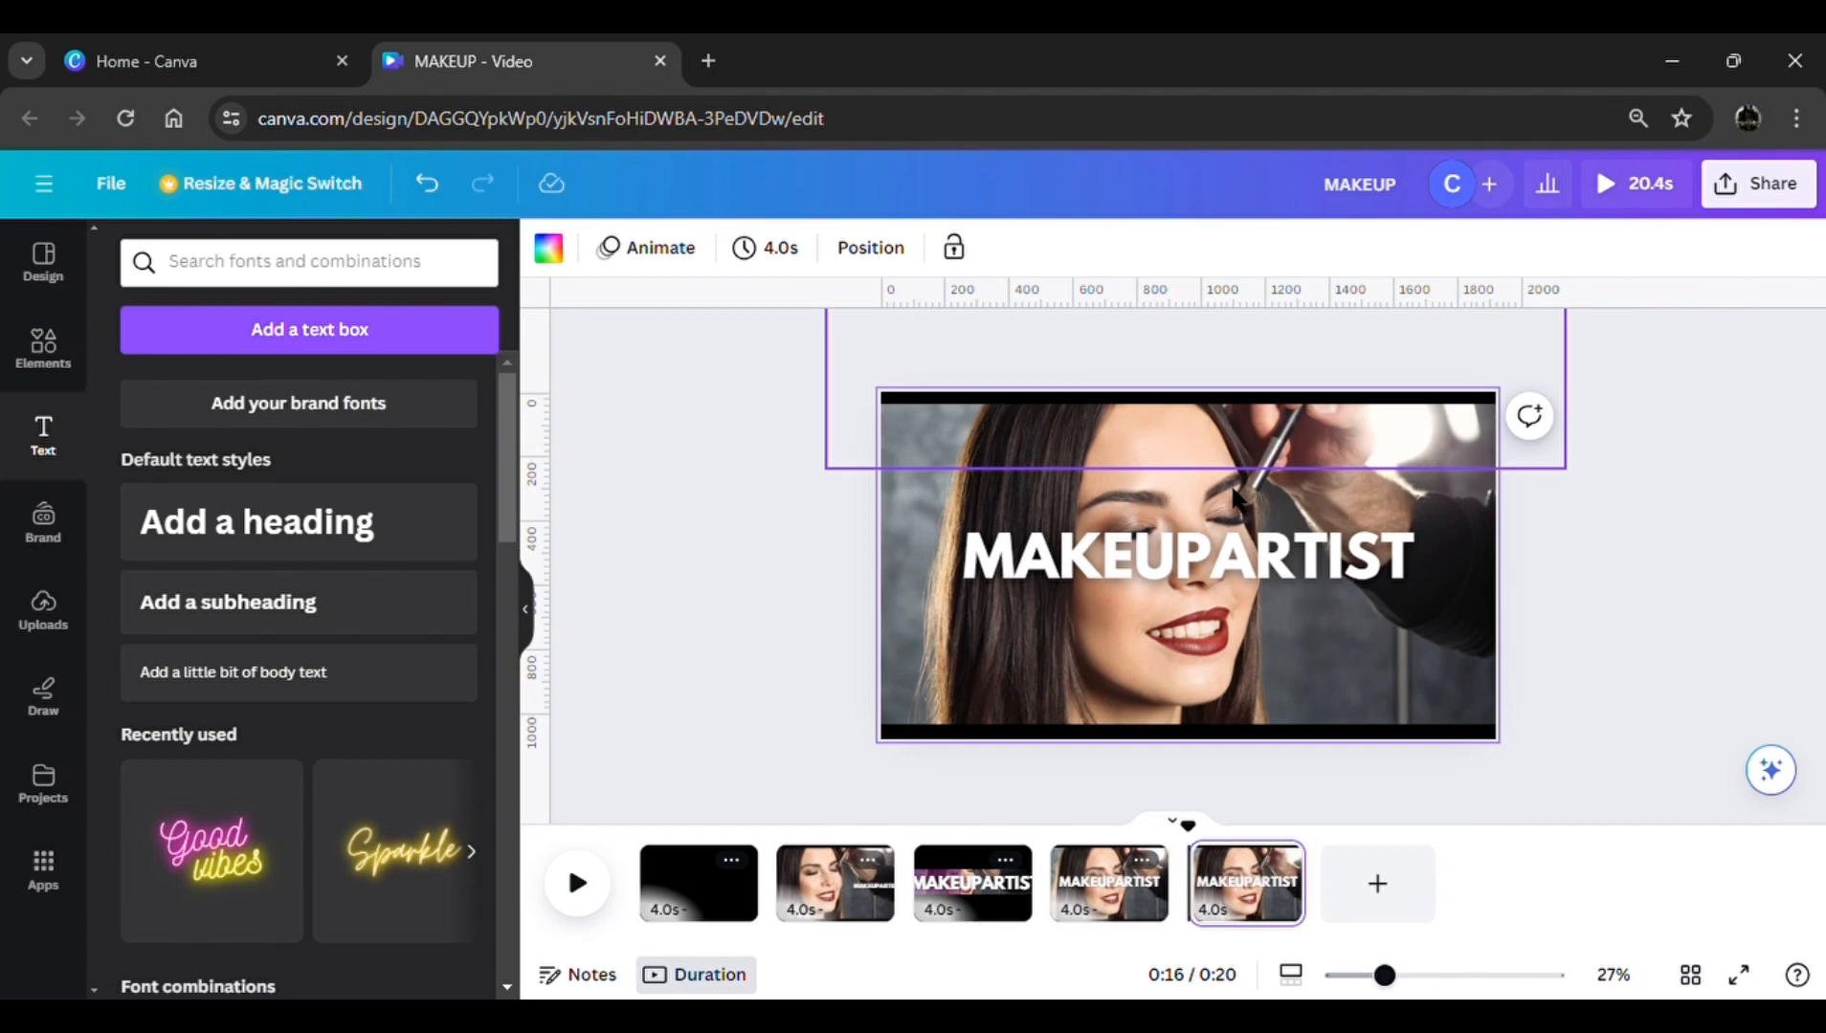
pyautogui.click(1573, 617)
# Enlarge the fifth page's heading well beyond both page edges and shift it so its middle letters fill the page
pyautogui.click(1261, 589)
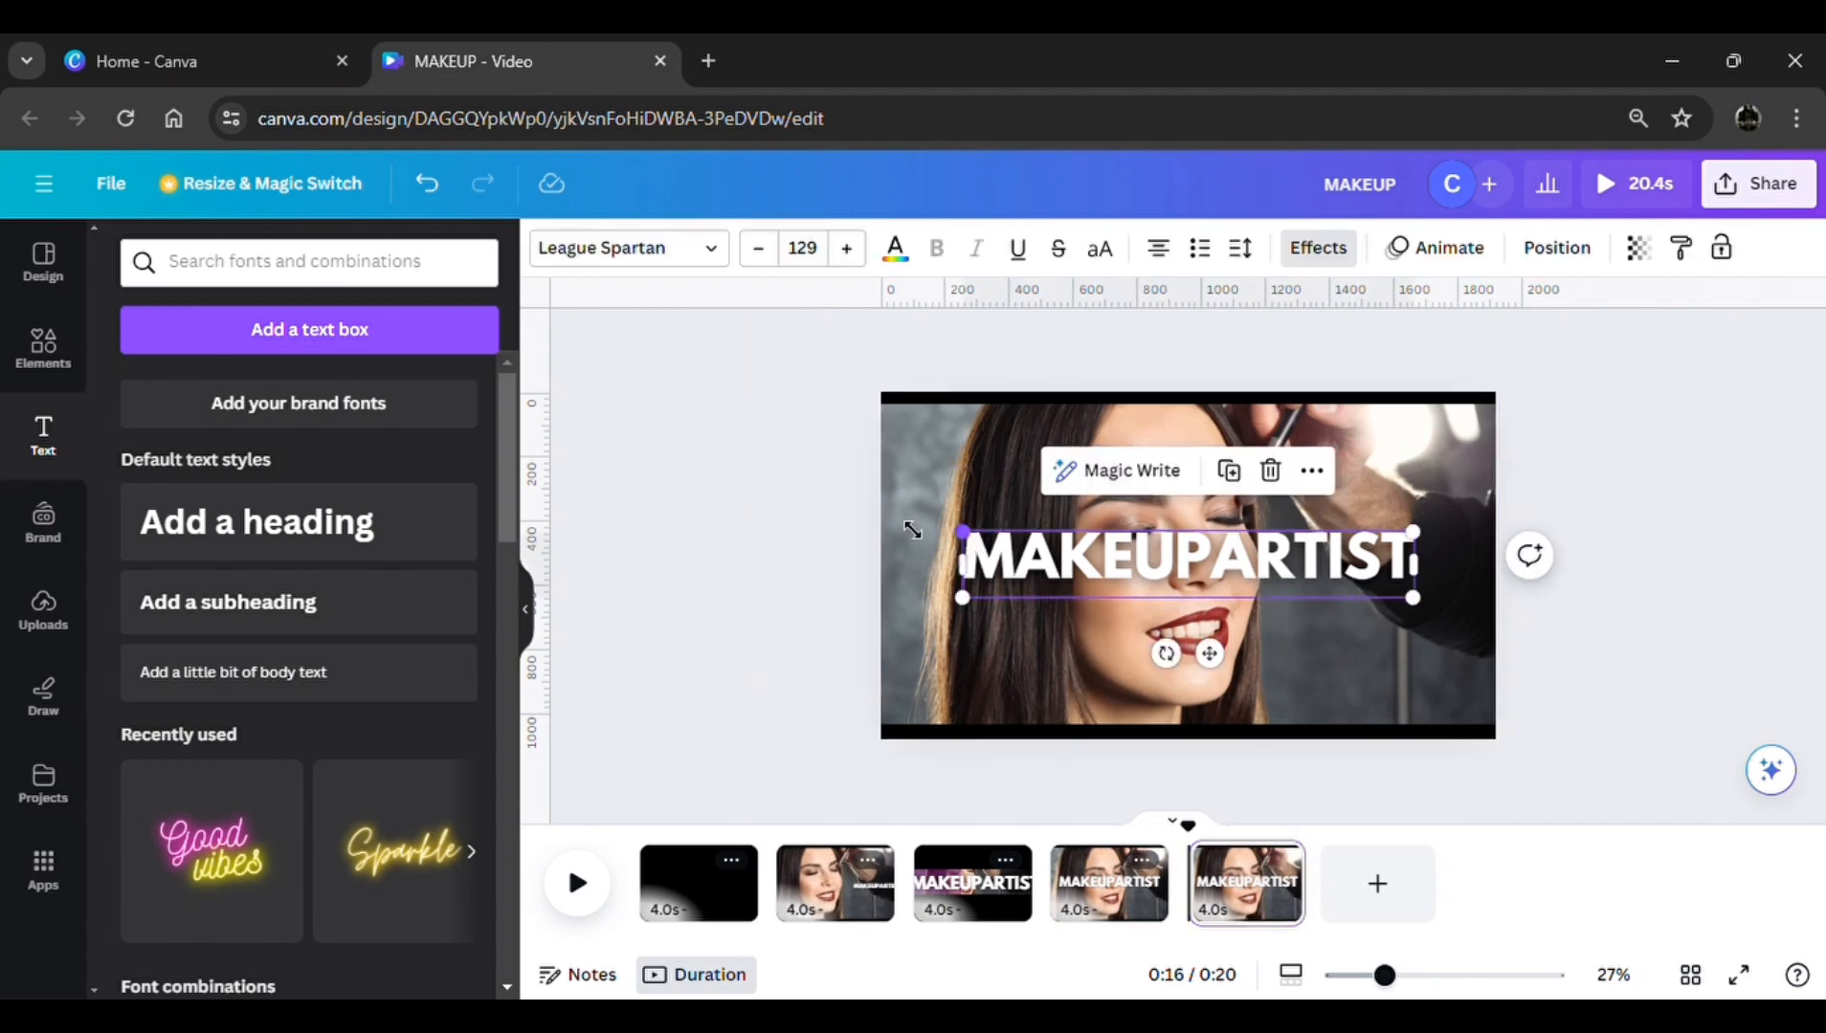
pyautogui.moveTo(912, 529); pyautogui.dragTo(583, 497)
pyautogui.moveTo(1214, 574); pyautogui.dragTo(1426, 575)
# Move the fifth page's two black bar groups together until they cover the whole page
pyautogui.click(1287, 746)
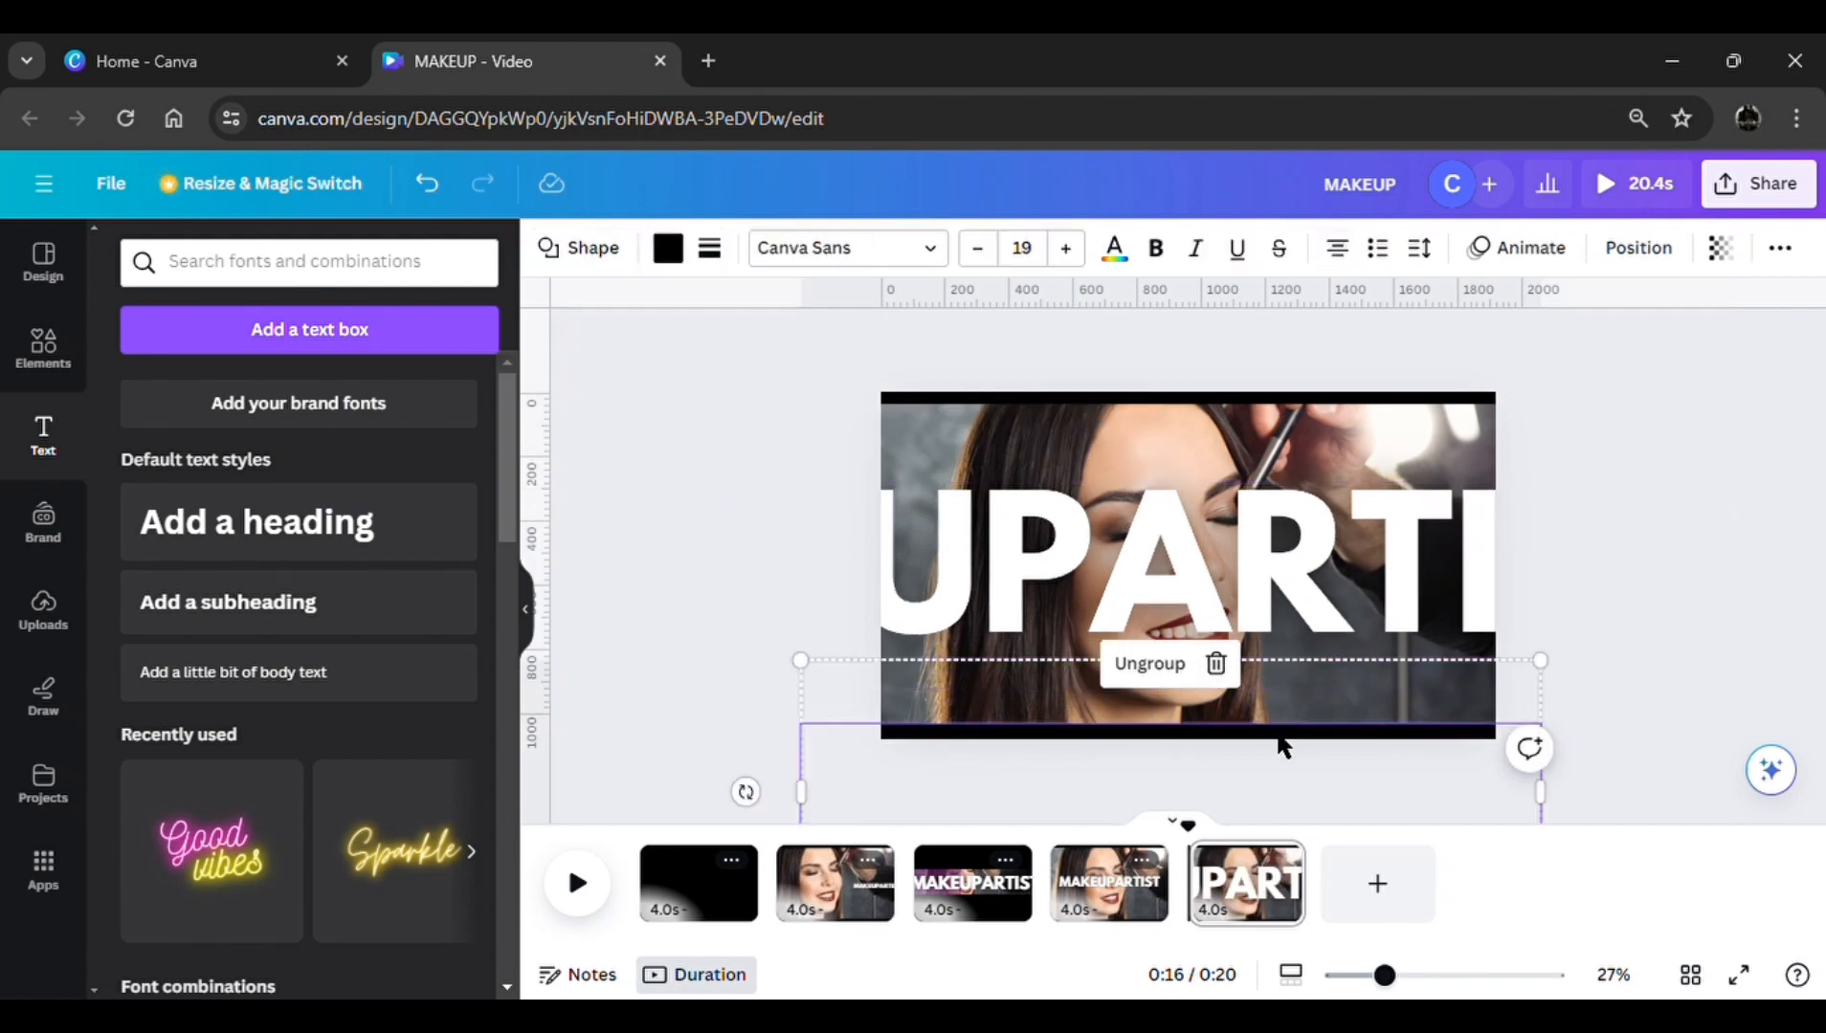
pyautogui.moveTo(1282, 744); pyautogui.dragTo(1283, 575)
pyautogui.click(1316, 340)
pyautogui.click(1315, 337)
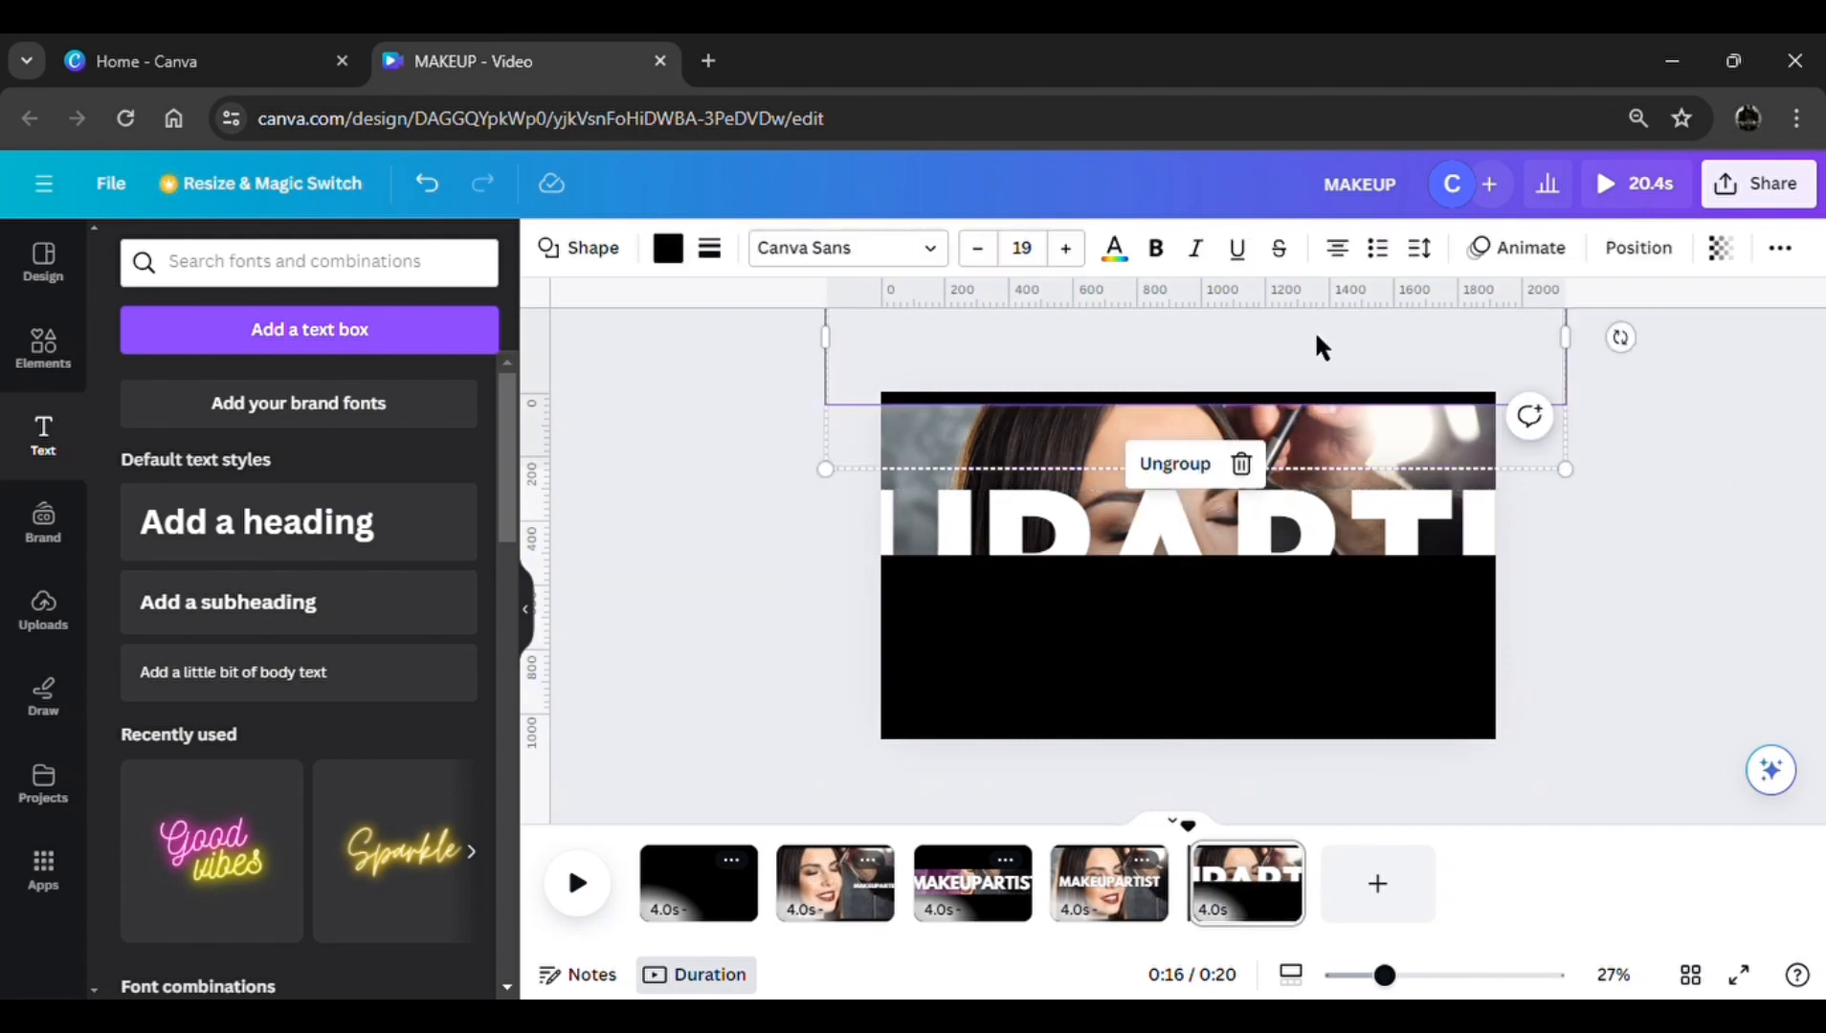
pyautogui.moveTo(1318, 345); pyautogui.dragTo(1318, 394)
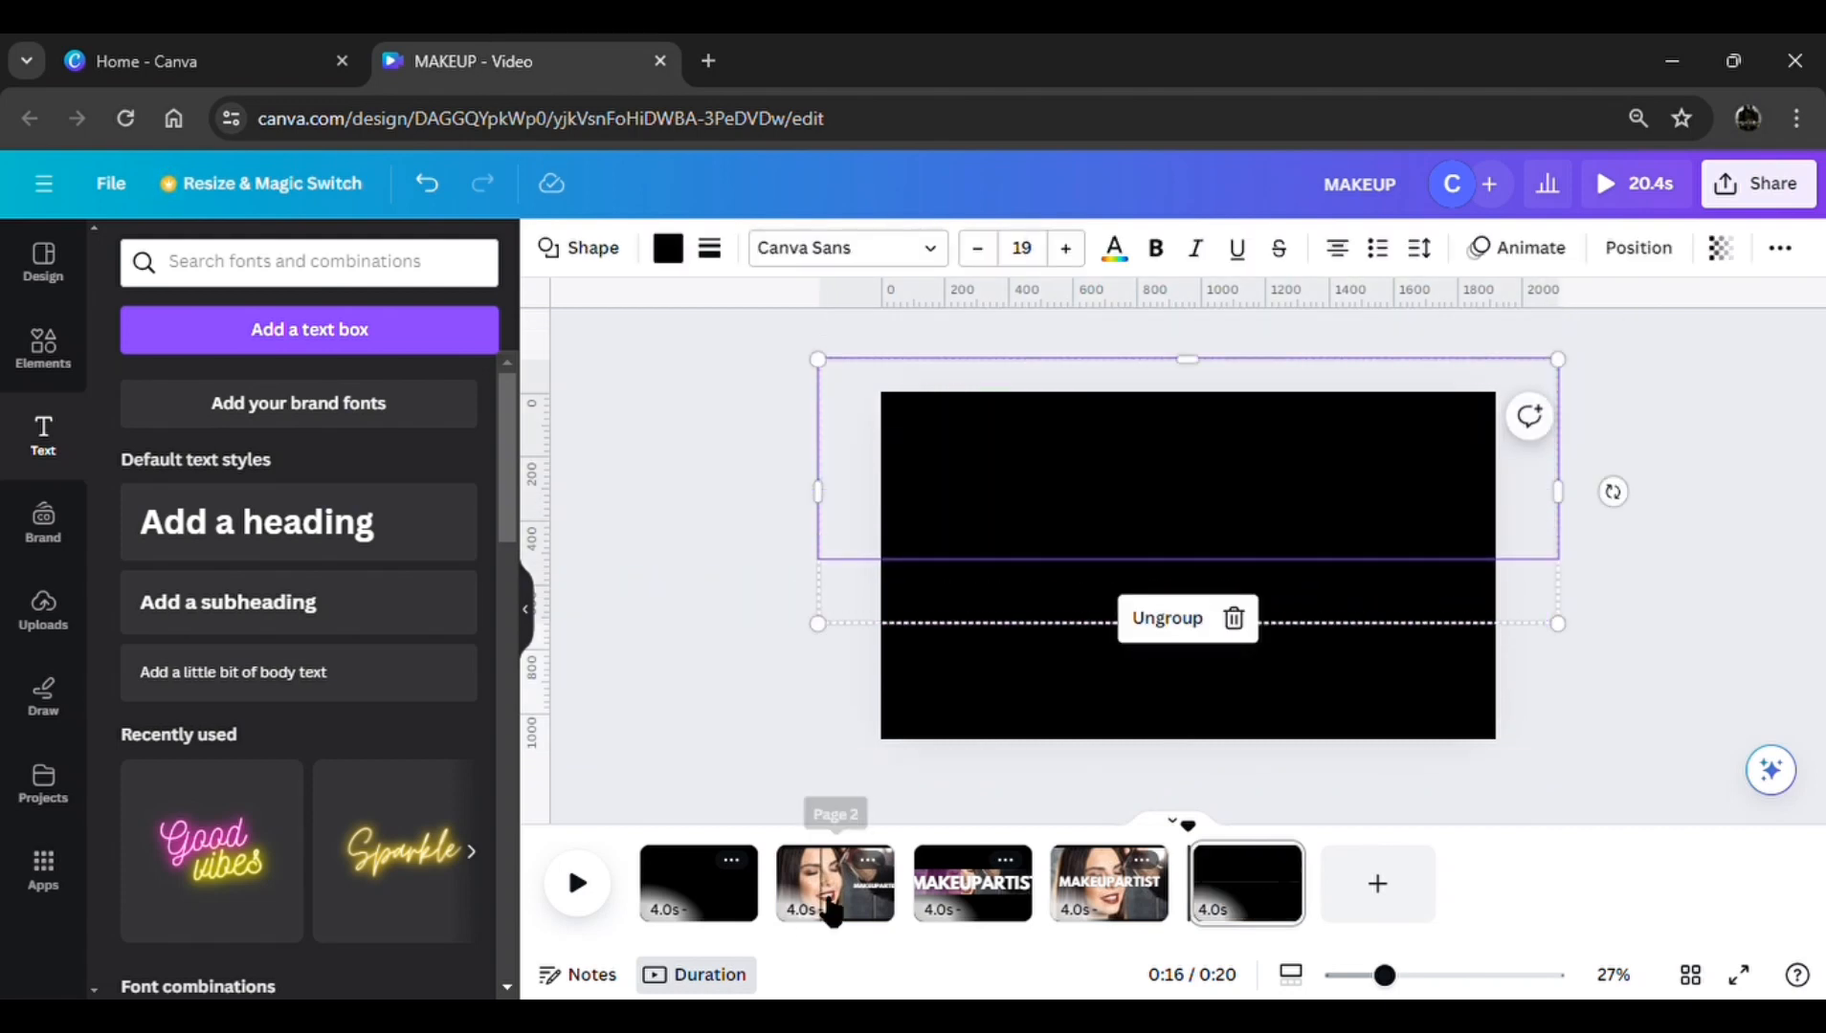
# Add a Match & Move transition with a 2-second duration after the first page and apply it between all pages
pyautogui.click(781, 904)
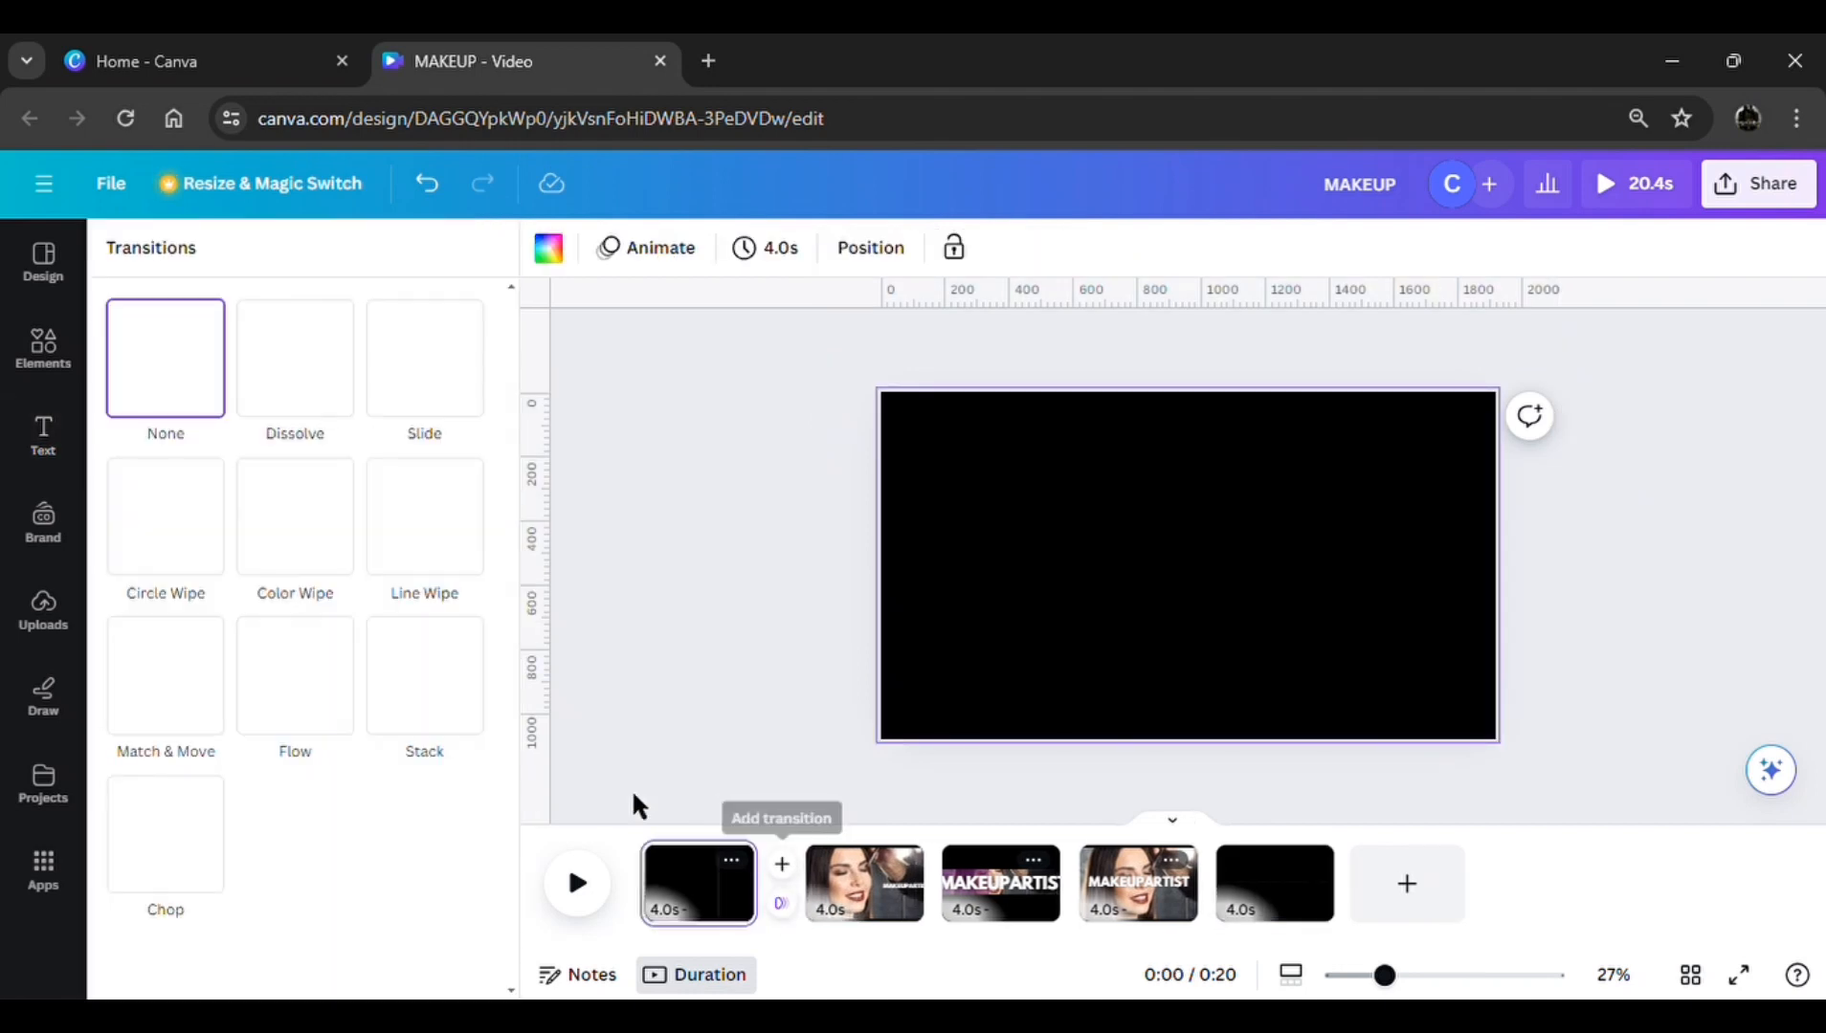
pyautogui.click(153, 732)
pyautogui.scroll(-1, 177, 765)
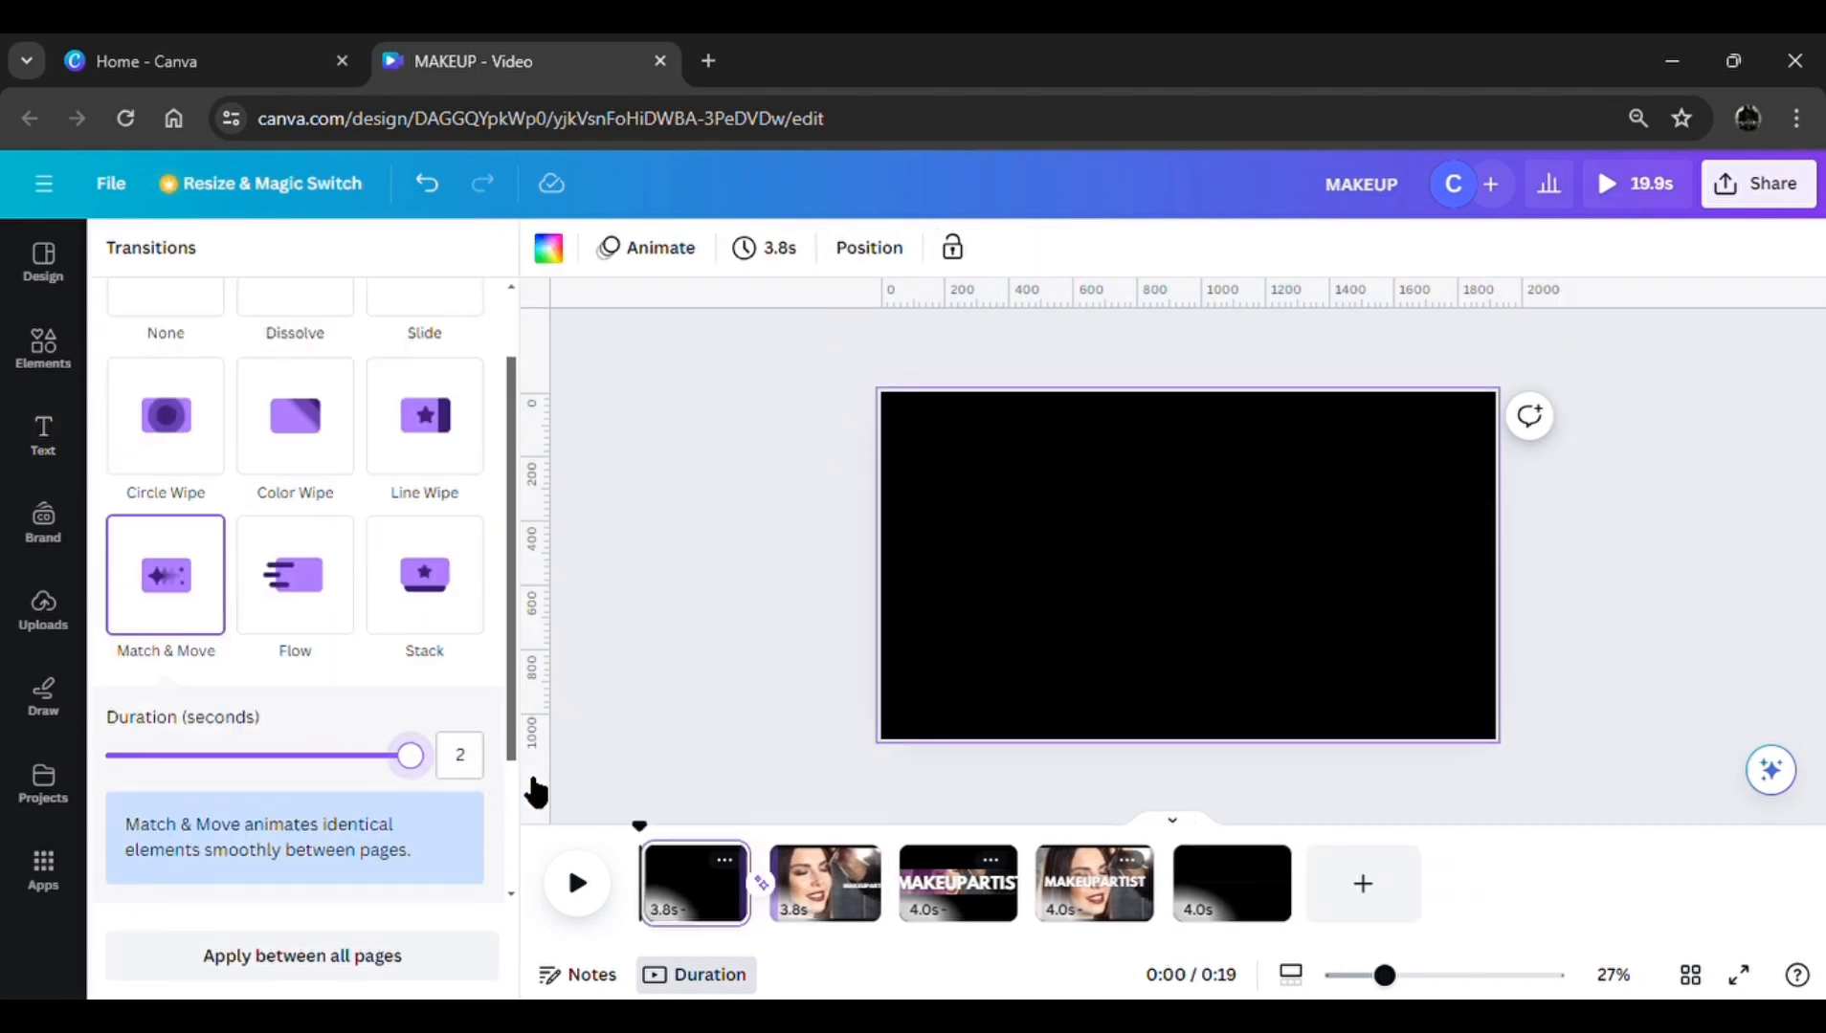
pyautogui.click(399, 968)
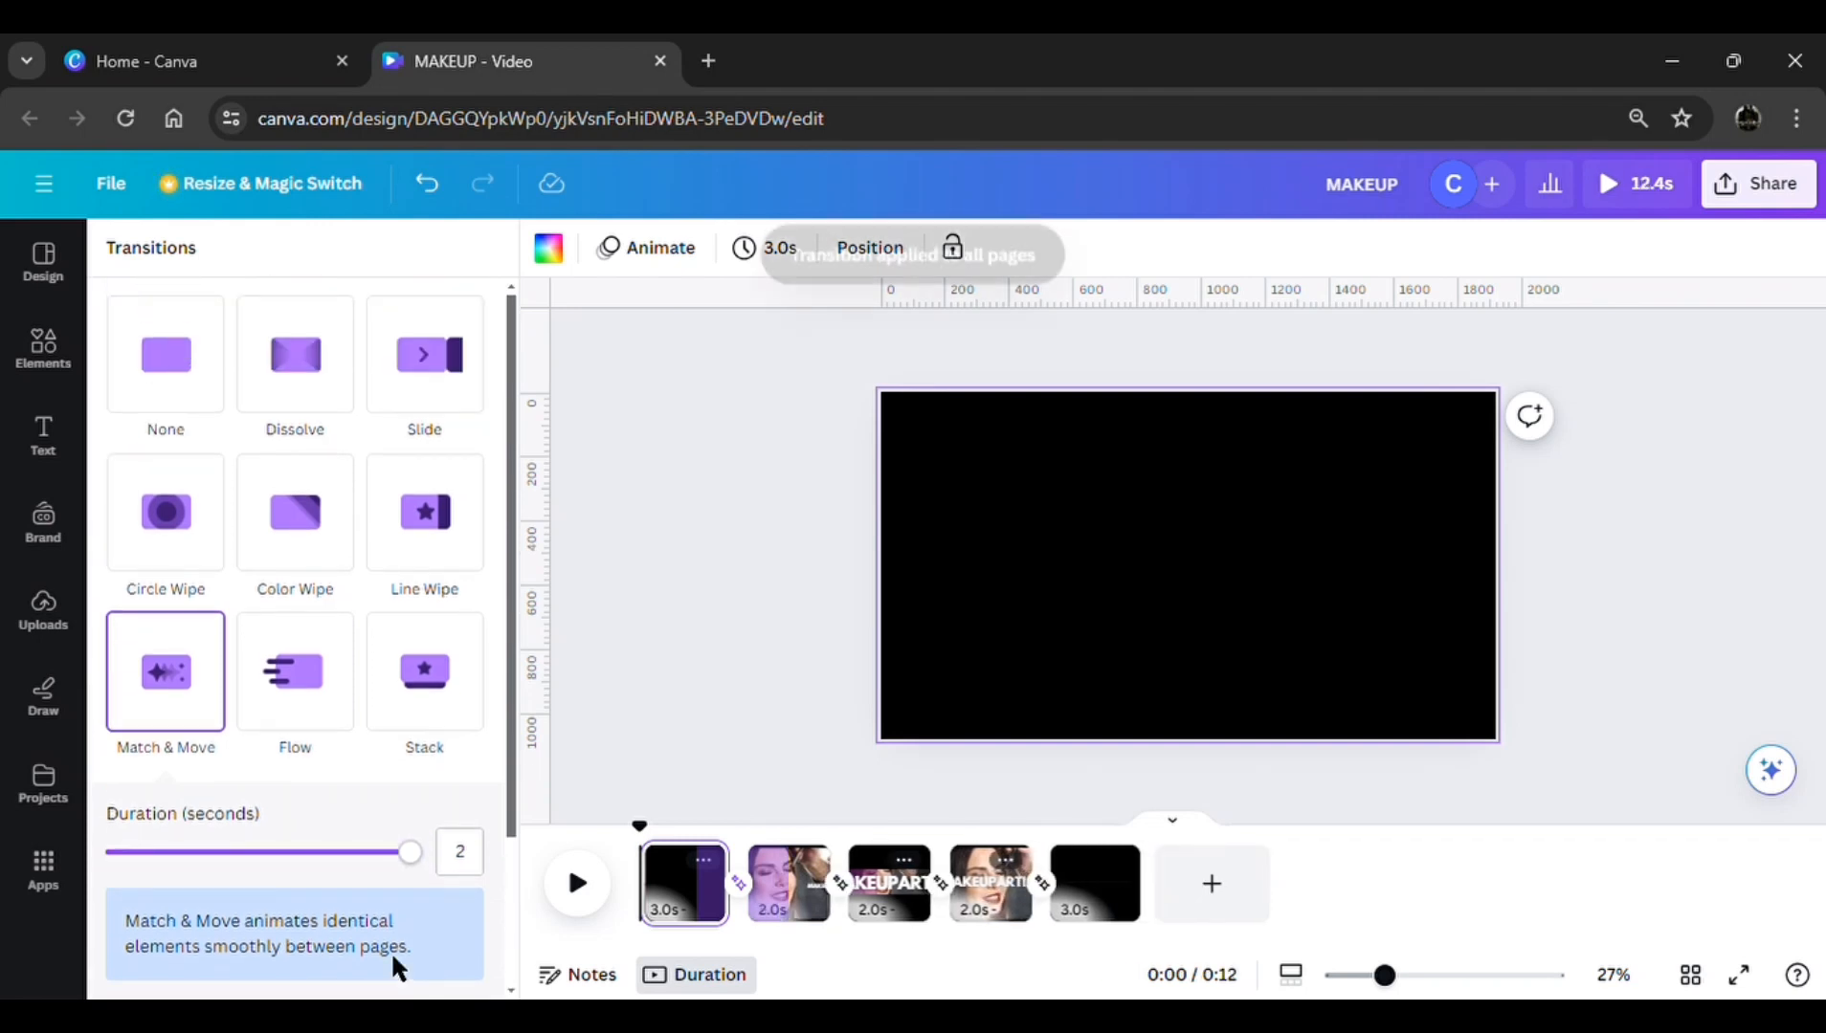